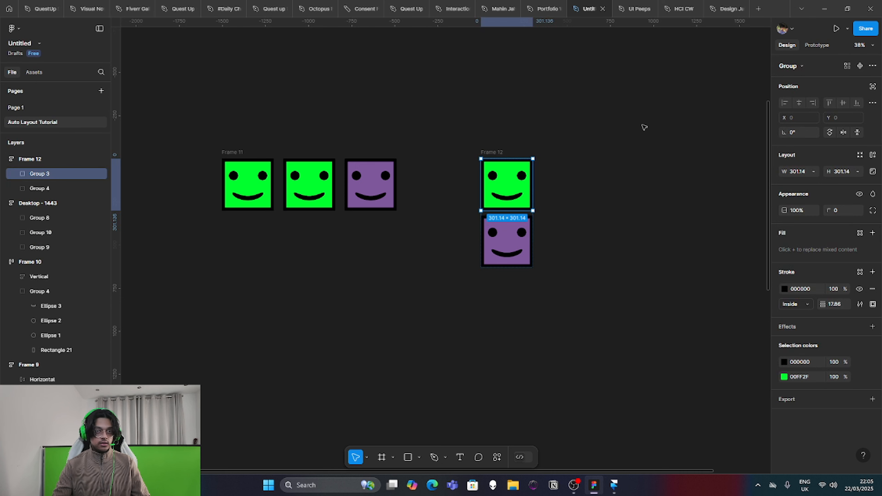
# - Paste a copy of the green face beside Frame 12 and recolour its green fill to red E04C4C
pyautogui.rightClick(612, 125)
pyautogui.click(623, 129)
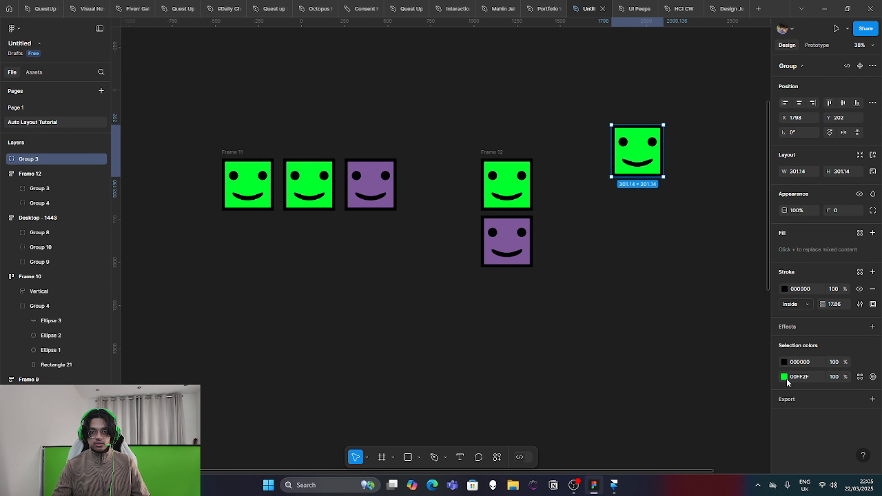
pyautogui.click(785, 377)
pyautogui.click(739, 427)
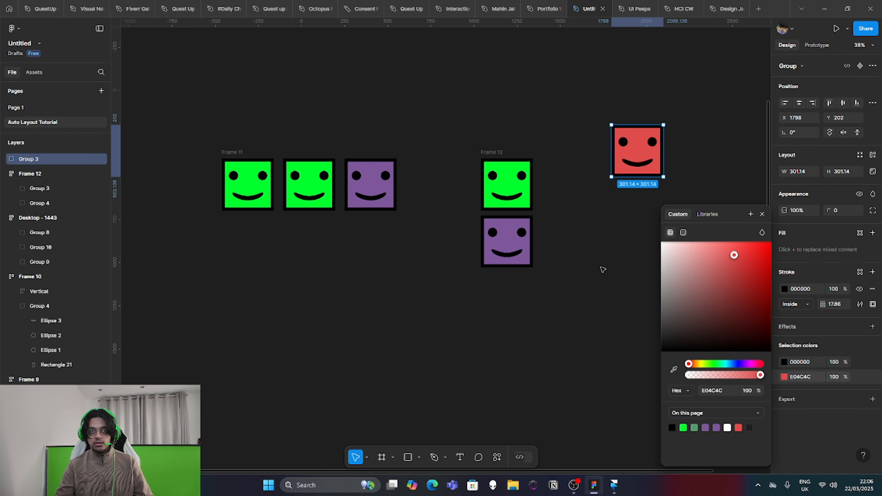
pyautogui.click(601, 270)
# - Add the red face to Frame 12's vertical stack and reorder it to be the first item
pyautogui.moveTo(645, 150); pyautogui.dragTo(506, 291)
pyautogui.click(555, 301)
pyautogui.click(506, 250)
pyautogui.moveTo(505, 291); pyautogui.dragTo(500, 175)
pyautogui.click(620, 167)
# - Move Frame 11 horizontally closer to Frame 12, to X -277
pyautogui.hscroll(-1, 452, 167)
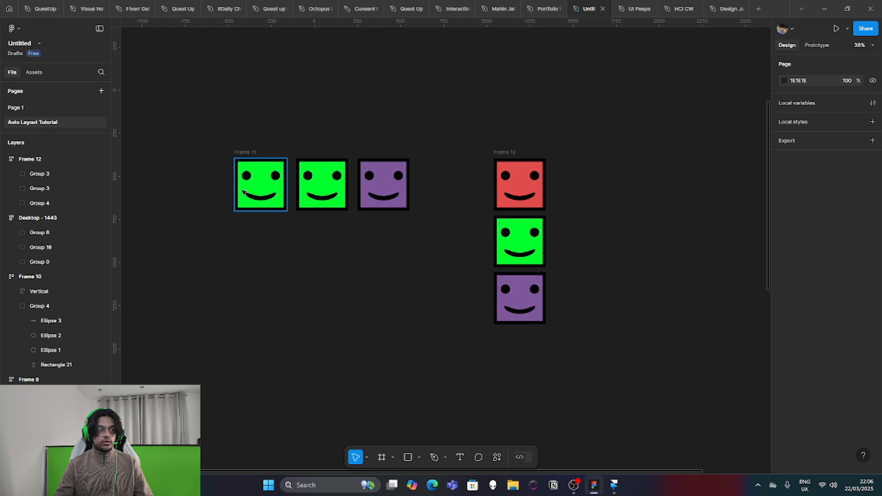
pyautogui.moveTo(254, 153); pyautogui.dragTo(286, 155)
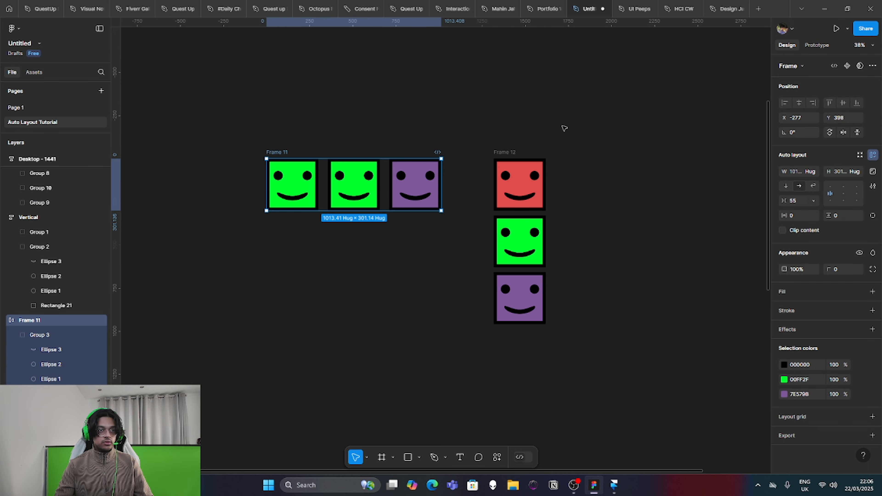
pyautogui.click(563, 128)
# - Place two loose copies of the red face beside Frame 12, one below the other, and select both
pyautogui.click(520, 184)
pyautogui.click(633, 130)
pyautogui.rightClick(643, 131)
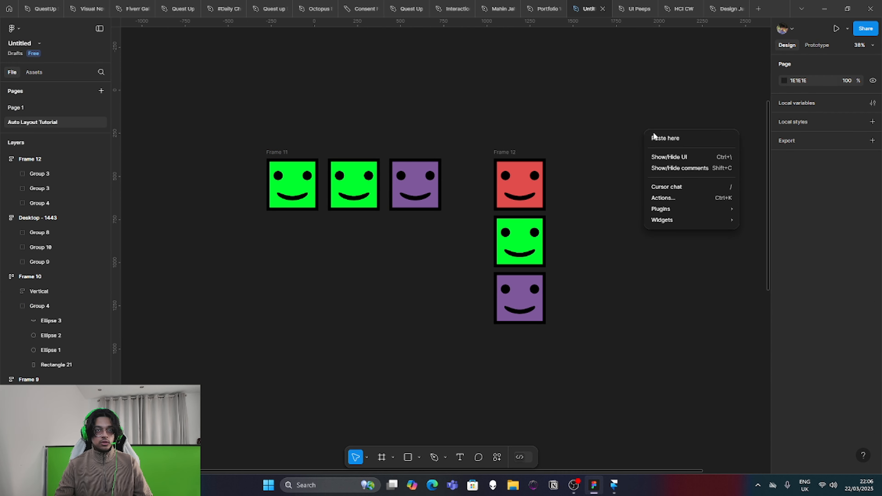
pyautogui.click(660, 139)
pyautogui.moveTo(661, 166); pyautogui.dragTo(666, 217)
pyautogui.click(728, 212)
pyautogui.moveTo(592, 82); pyautogui.dragTo(701, 297)
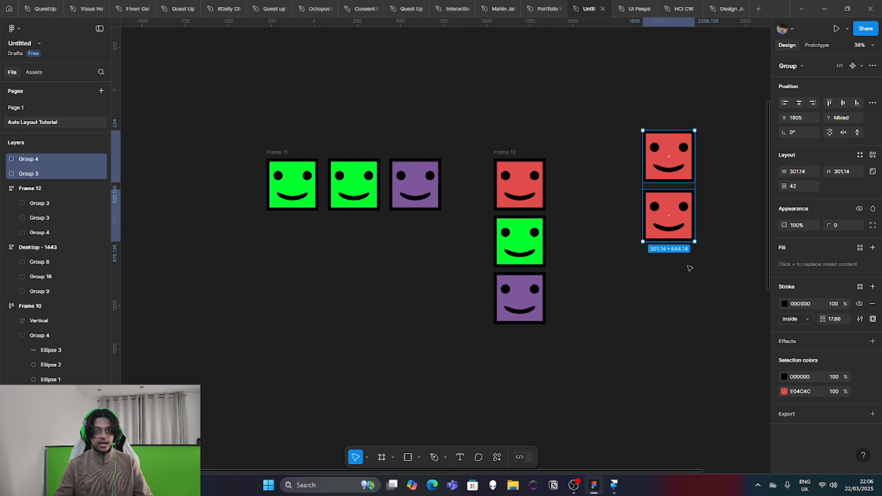
# - Delete the two loose red faces beside Frame 12
pyautogui.click(670, 217)
pyautogui.click(665, 168)
pyautogui.press('Delete')
pyautogui.click(665, 215)
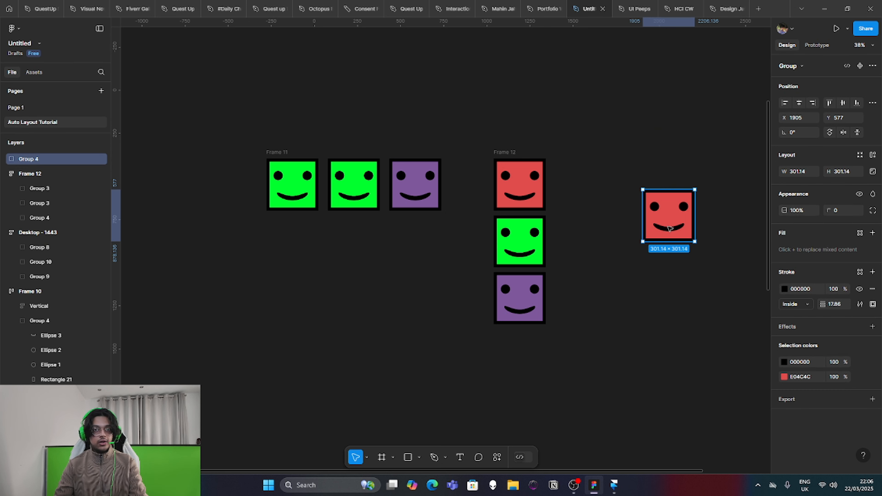
pyautogui.press('Delete')
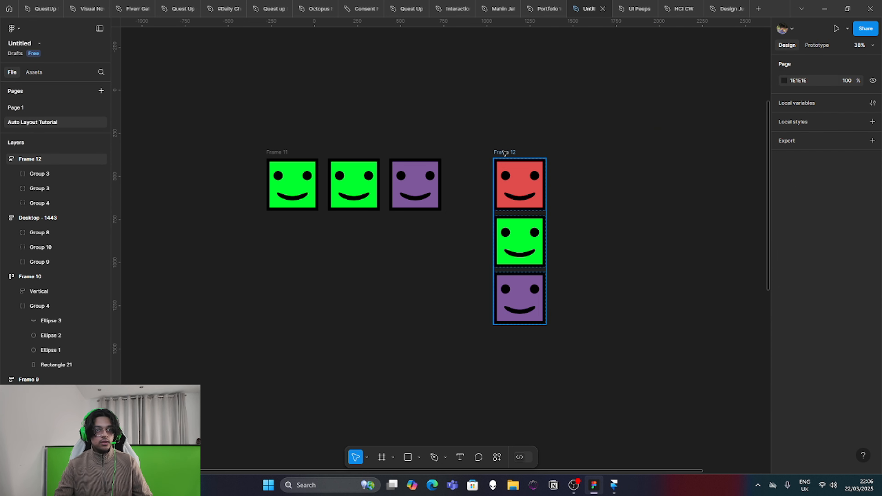
# - Inspect the auto layout settings of Frame 12 and Frame 11
pyautogui.click(514, 174)
pyautogui.scroll(2, 513, 171)
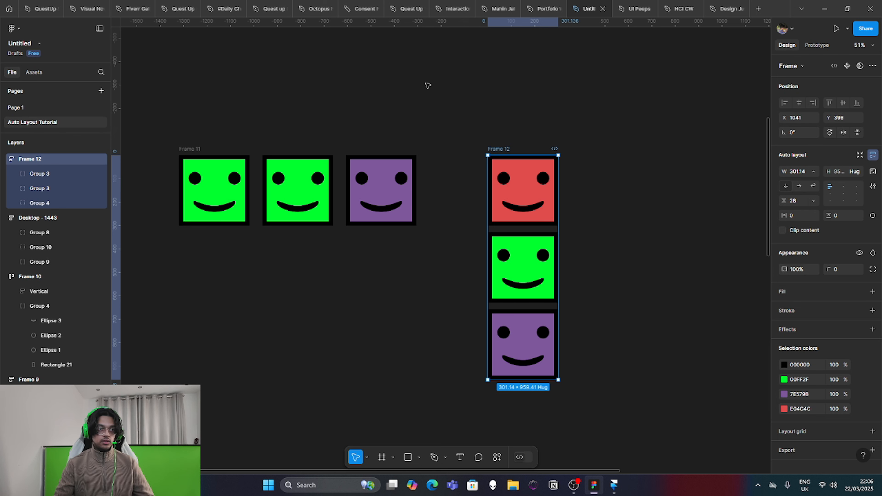
pyautogui.click(185, 150)
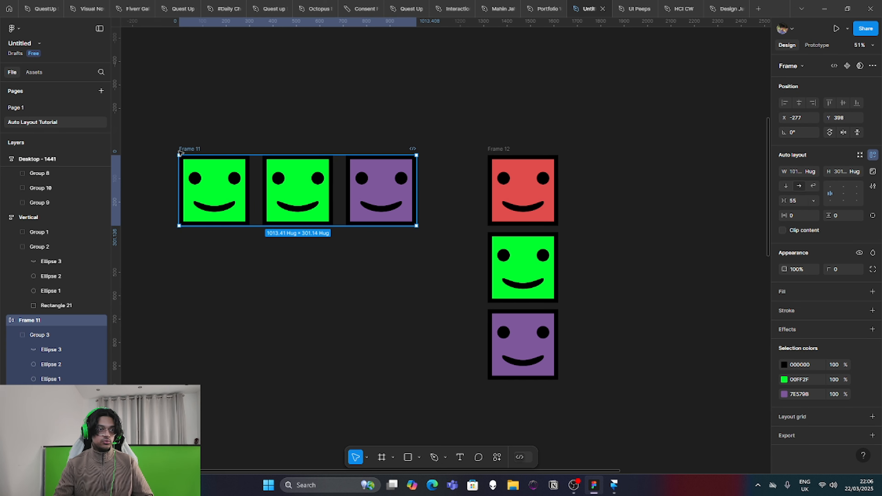
pyautogui.click(402, 95)
# - Switch Frame 12's auto layout direction back and forth between horizontal and vertical, ending on vertical
pyautogui.click(497, 148)
pyautogui.click(799, 186)
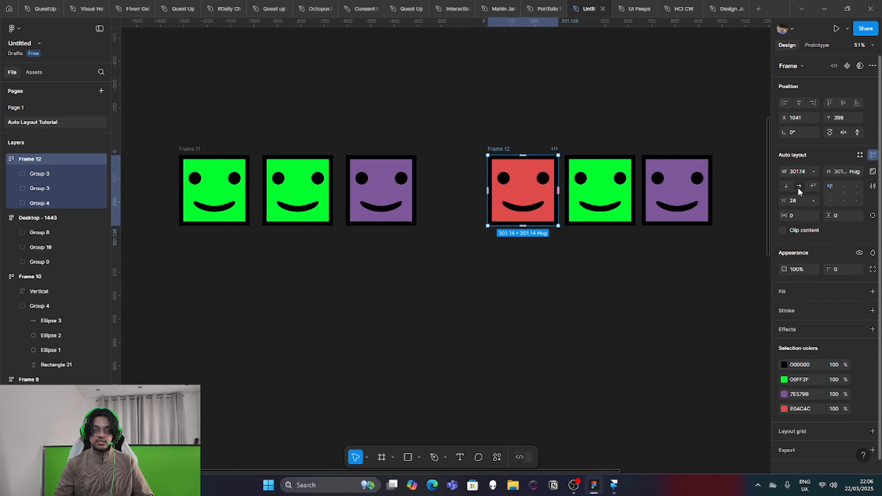
pyautogui.click(787, 188)
pyautogui.click(797, 186)
pyautogui.click(785, 188)
pyautogui.click(795, 188)
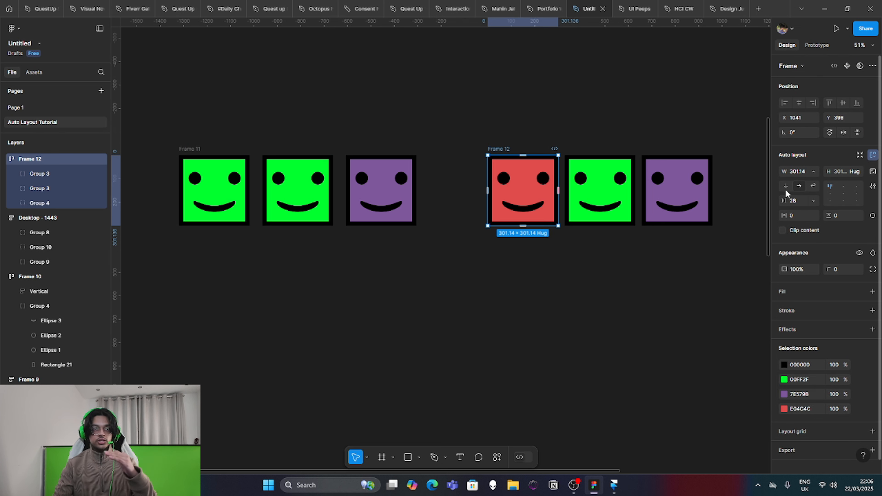
pyautogui.click(786, 189)
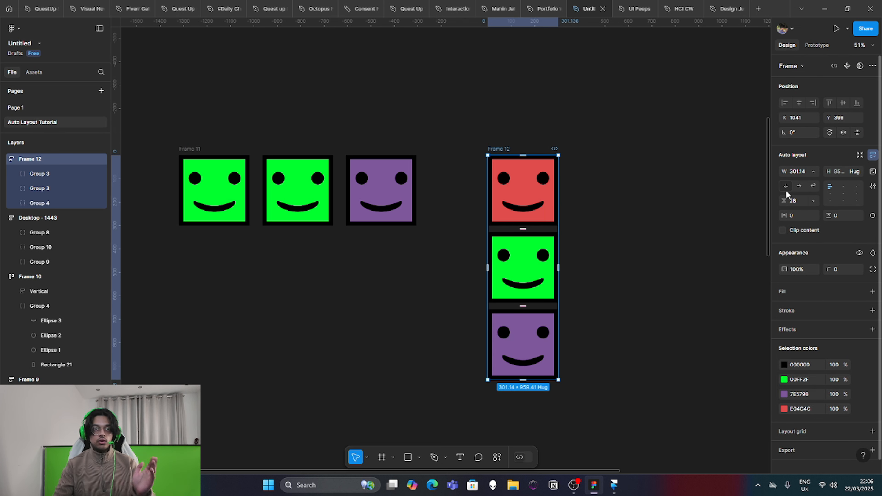
pyautogui.click(671, 215)
# - Delete the dark green, bright green and purple faces from the Desktop - 1443 frame
pyautogui.scroll(-1, 628, 198)
pyautogui.scroll(-2, 629, 197)
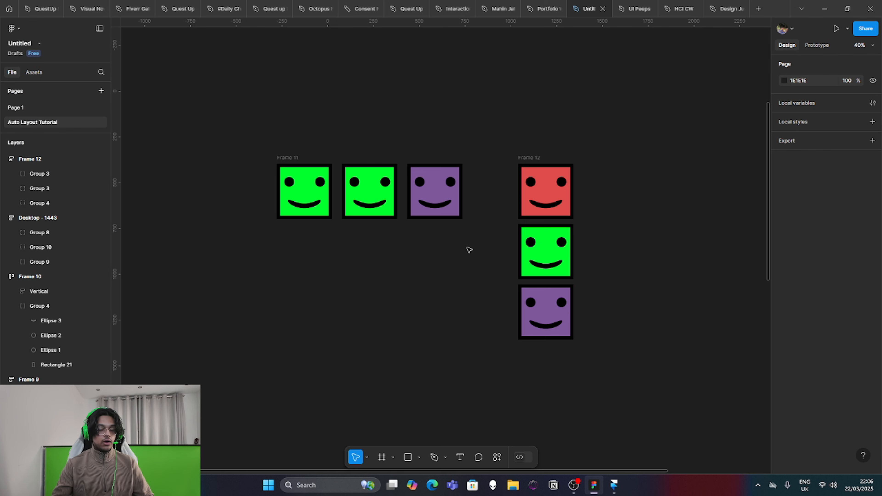
pyautogui.scroll(-1, 469, 250)
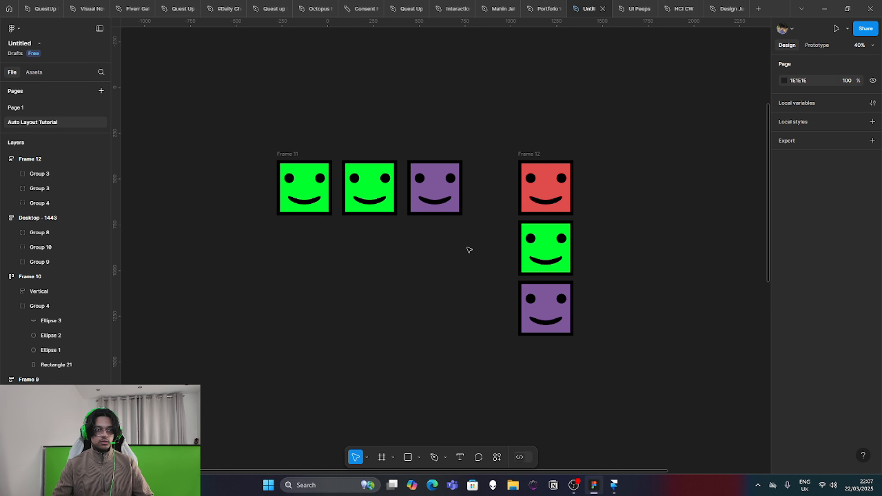
pyautogui.scroll(-5, 472, 249)
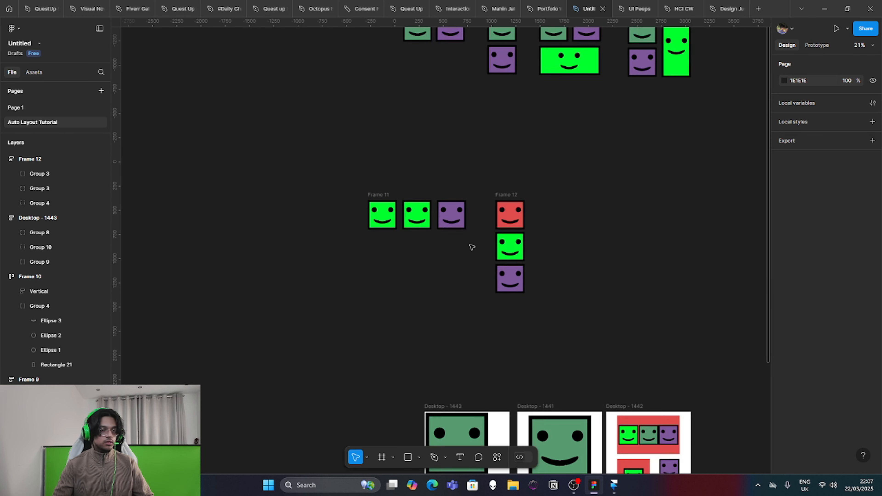
pyautogui.scroll(-2, 386, 351)
pyautogui.scroll(6, 441, 344)
pyautogui.scroll(-5, 441, 339)
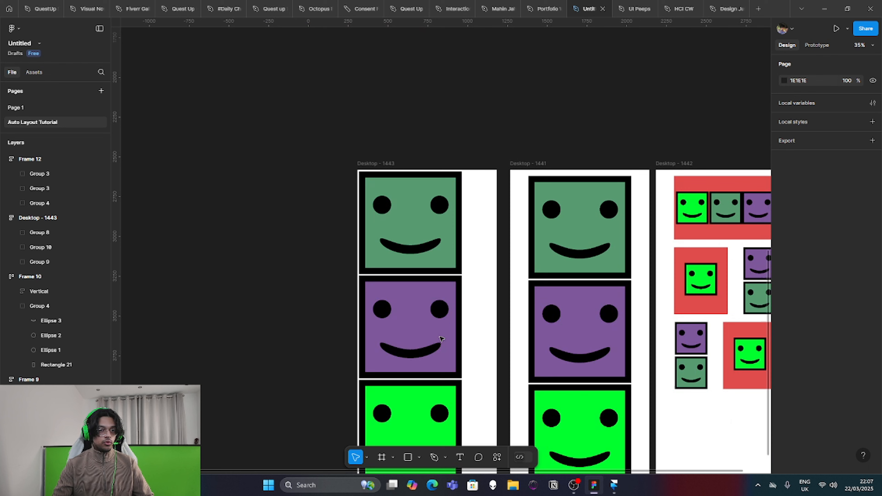
pyautogui.click(404, 218)
pyautogui.press('Delete')
pyautogui.click(404, 286)
pyautogui.press('Delete')
pyautogui.click(414, 241)
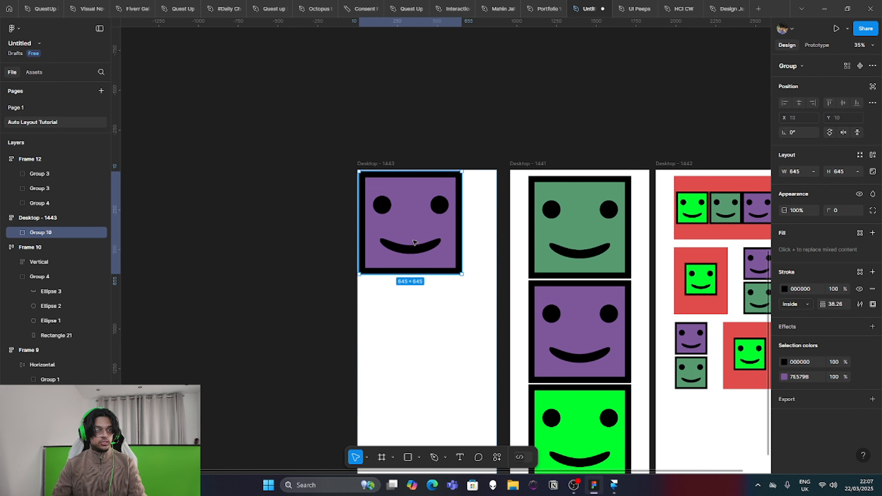
pyautogui.press('Delete')
# - Move the empty Desktop - 1443 frame farther away from Desktop - 1441, to X -436
pyautogui.click(385, 165)
pyautogui.moveTo(384, 165); pyautogui.dragTo(270, 167)
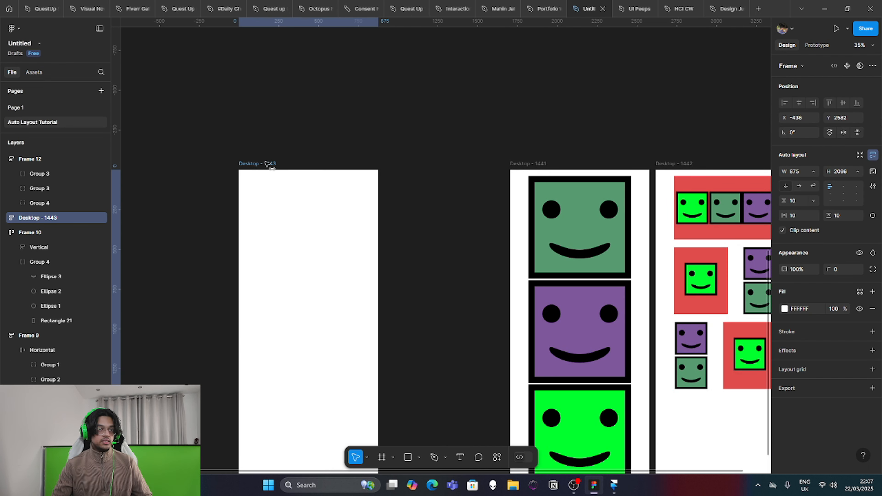
pyautogui.click(217, 179)
pyautogui.scroll(2, 191, 192)
pyautogui.hscroll(-5, 187, 204)
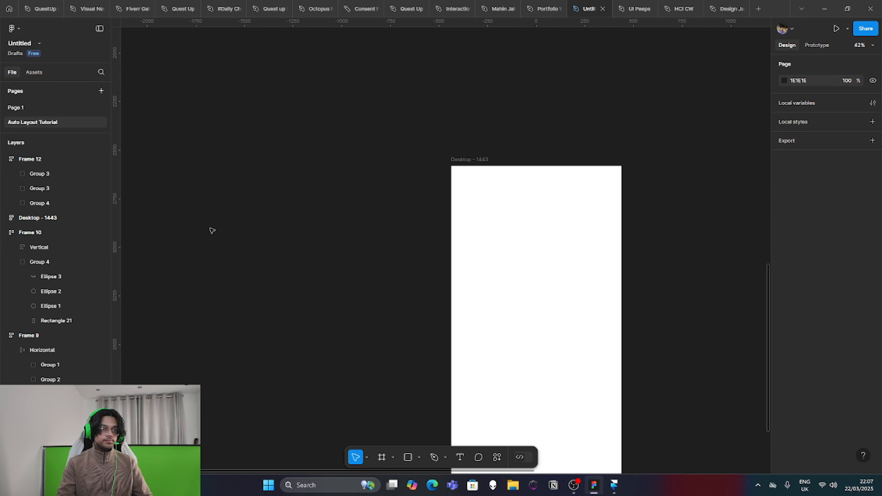
# - Delete the empty Desktop - 1443 frame and add a new frame from the Desktop preset
pyautogui.click(500, 172)
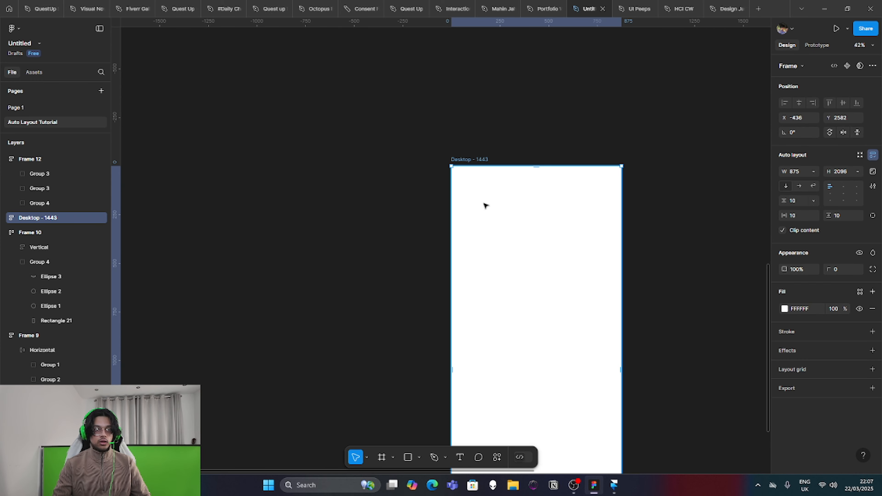
pyautogui.press('Delete')
pyautogui.click(392, 457)
pyautogui.click(383, 458)
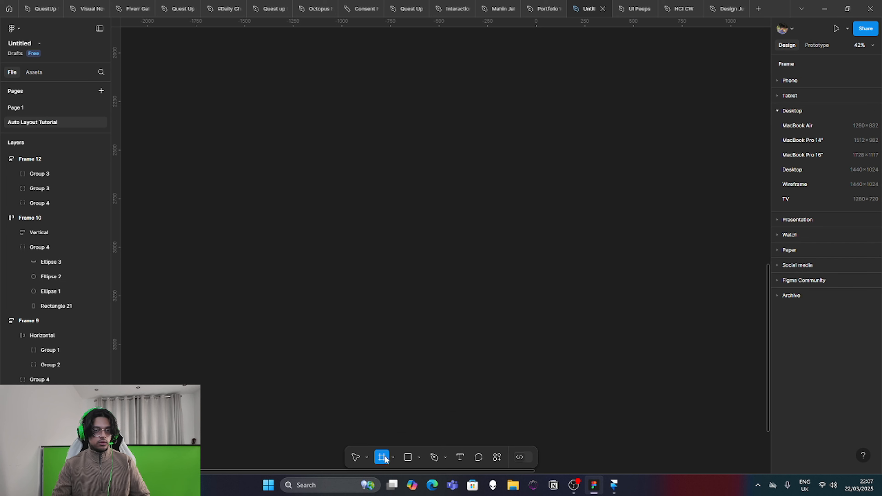
pyautogui.click(800, 169)
# - Make the new frame 875 wide and place it at X -139, Y 2582, level with the top of Desktop - 1441
pyautogui.scroll(-5, 596, 246)
pyautogui.moveTo(561, 248); pyautogui.dragTo(528, 237)
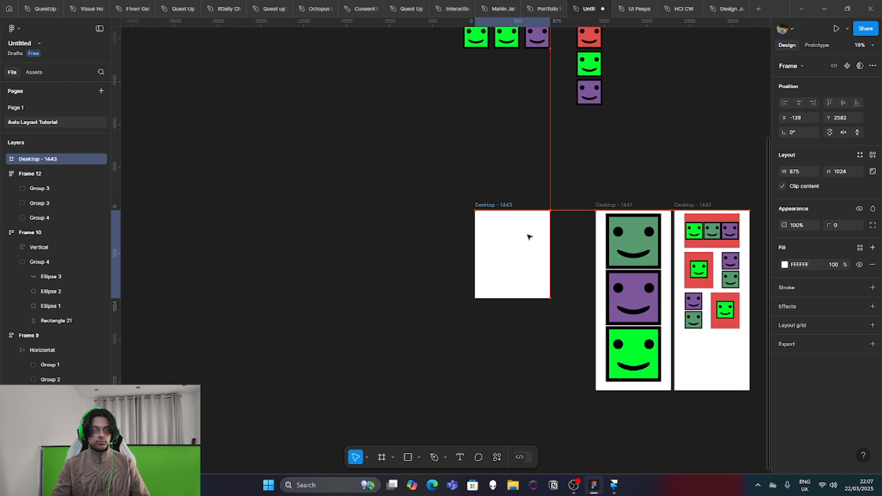
pyautogui.click(489, 193)
# - Add auto layout to the new blank Desktop - 1443 frame
pyautogui.scroll(1, 488, 193)
pyautogui.scroll(4, 489, 193)
pyautogui.hscroll(2, 506, 242)
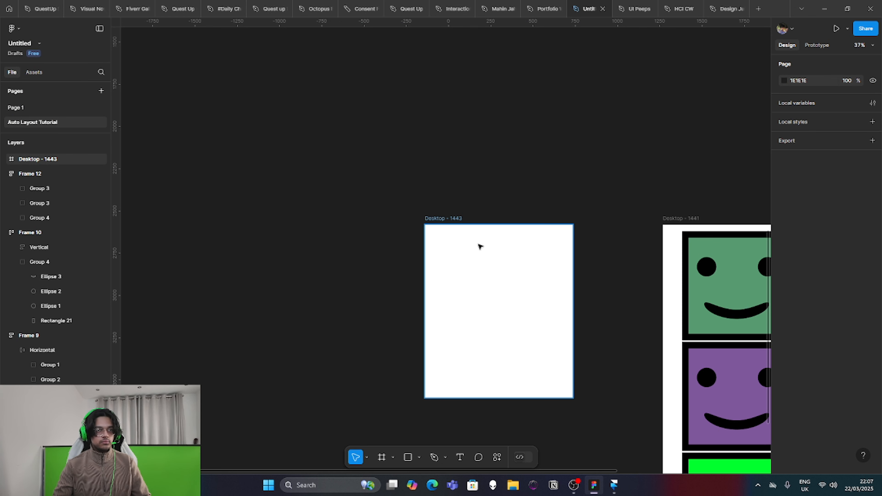
pyautogui.click(447, 223)
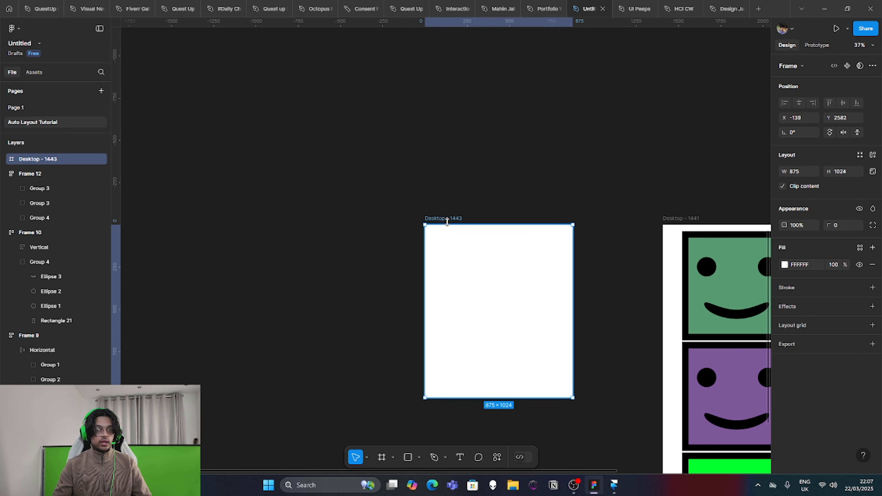
pyautogui.click(873, 155)
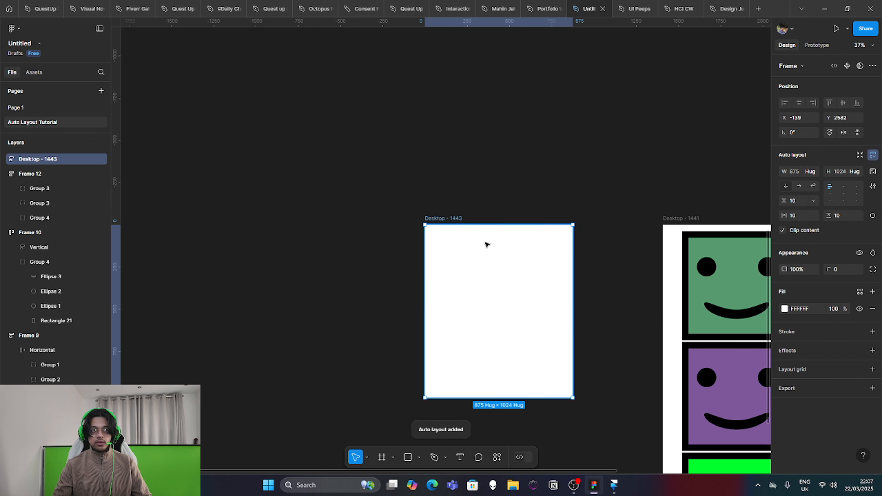
# - Copy the bright green face from Desktop - 1441 and paste it on the canvas beside Desktop - 1443
pyautogui.scroll(2, 467, 252)
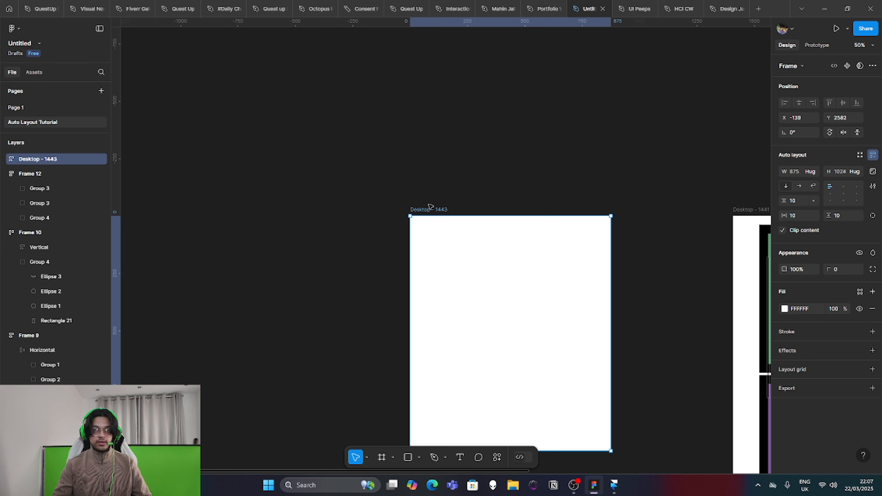
pyautogui.scroll(-4, 431, 207)
pyautogui.click(643, 248)
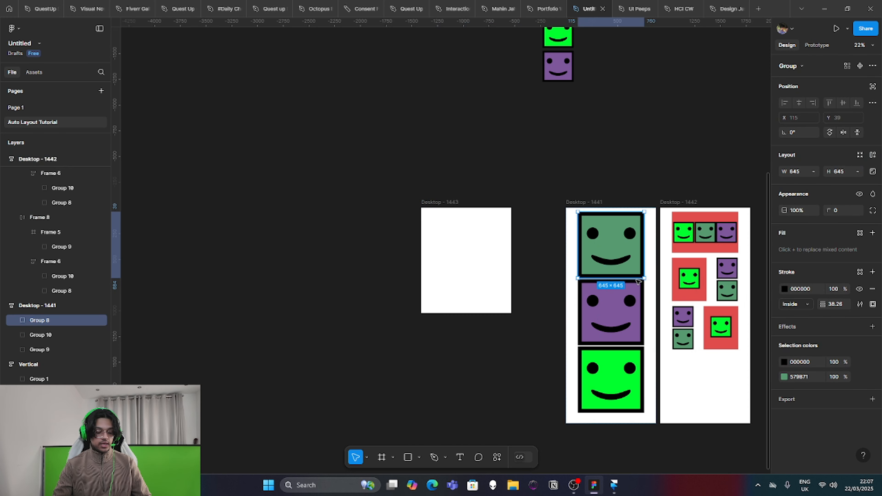
pyautogui.click(594, 369)
pyautogui.rightClick(341, 198)
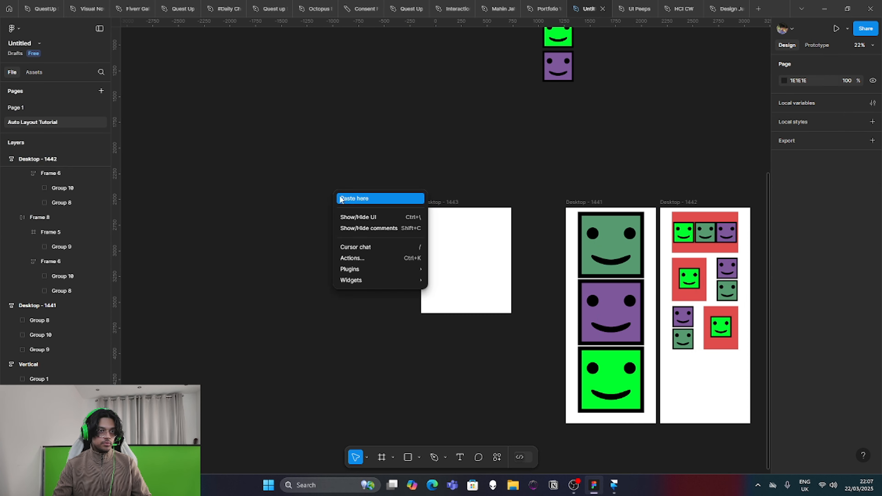
pyautogui.click(340, 198)
# - Move the pasted green face into the Desktop - 1443 frame and select the frame to inspect its sizing
pyautogui.moveTo(364, 208); pyautogui.dragTo(452, 243)
pyautogui.scroll(5, 444, 223)
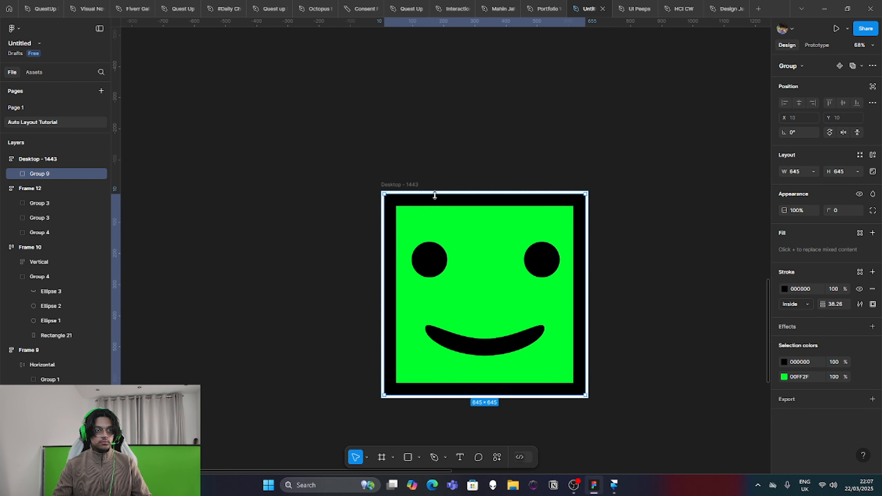
pyautogui.click(412, 157)
pyautogui.click(390, 186)
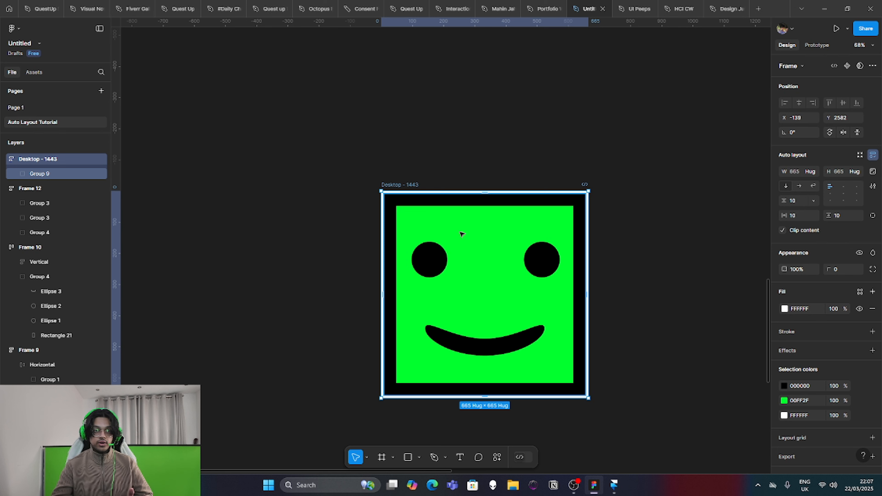
pyautogui.scroll(-3, 473, 220)
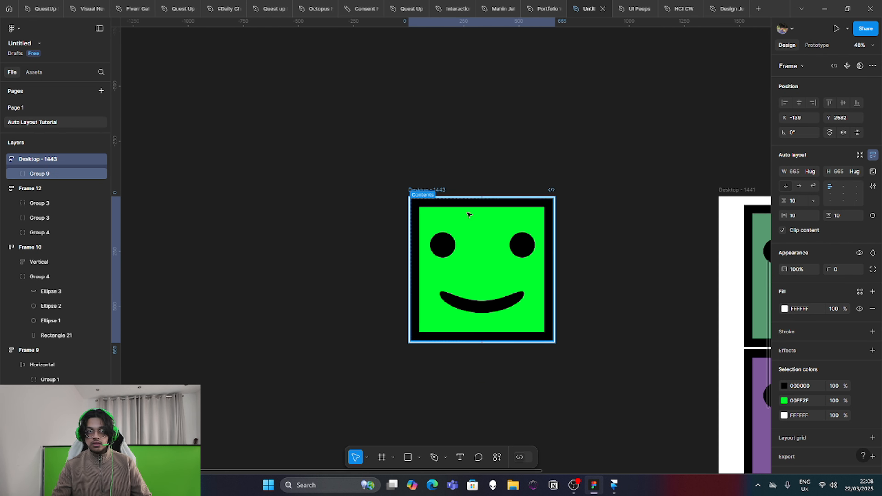
# - Undo placing the green face in the Desktop - 1443 frame
pyautogui.press('Escape')
pyautogui.hotkey('ctrl', 'z')
pyautogui.hotkey('ctrl', 'z')
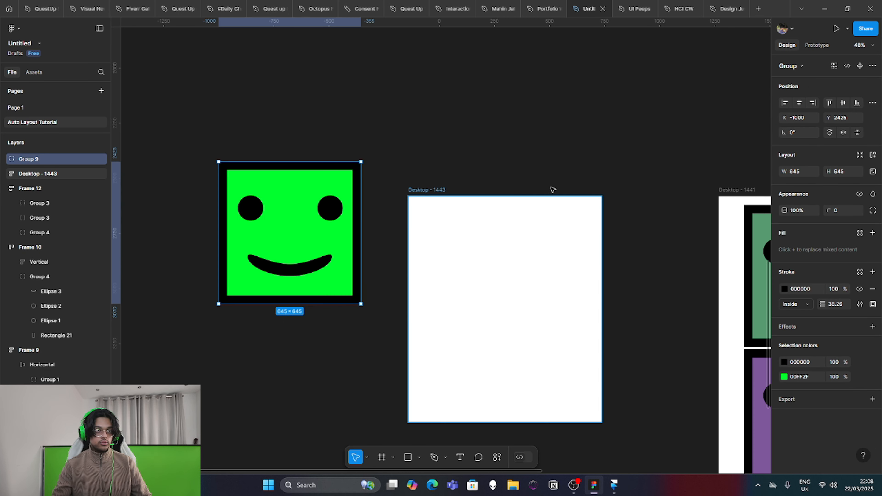
# - Set the Desktop - 1443 frame to a fixed width of 875 and a fixed height of 1024
pyautogui.click(456, 189)
pyautogui.click(443, 191)
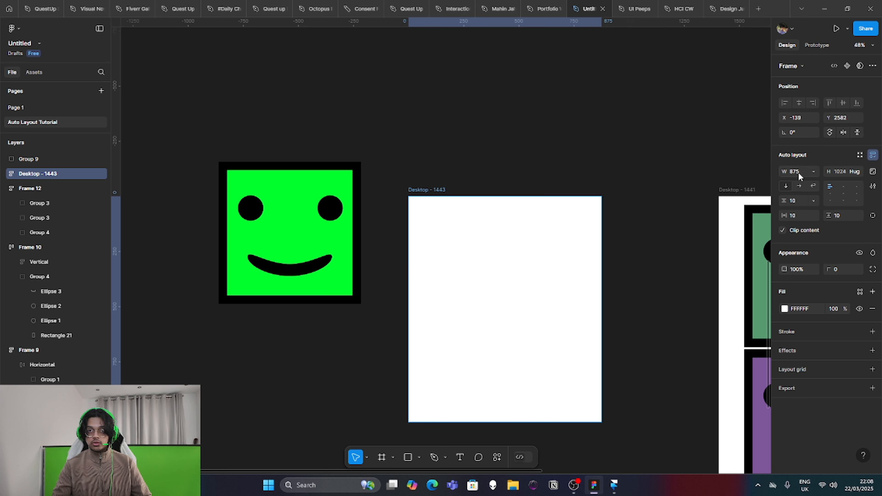
pyautogui.click(812, 171)
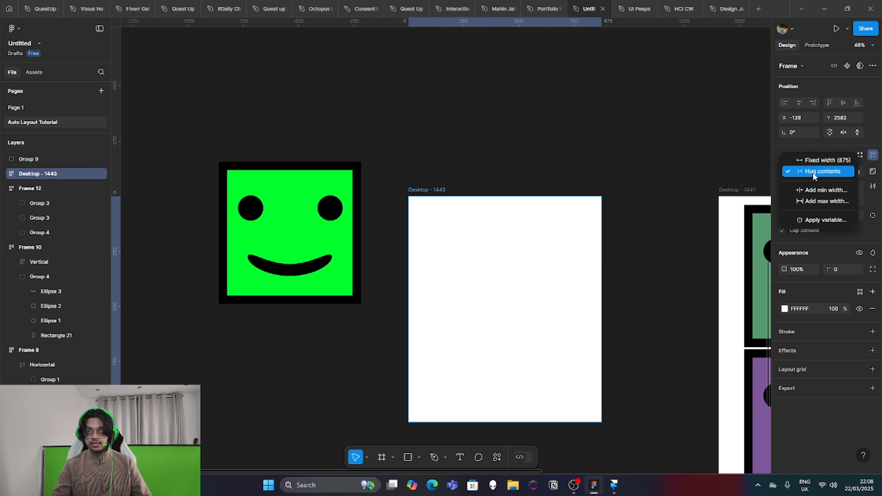
pyautogui.click(820, 160)
pyautogui.click(859, 172)
pyautogui.click(853, 164)
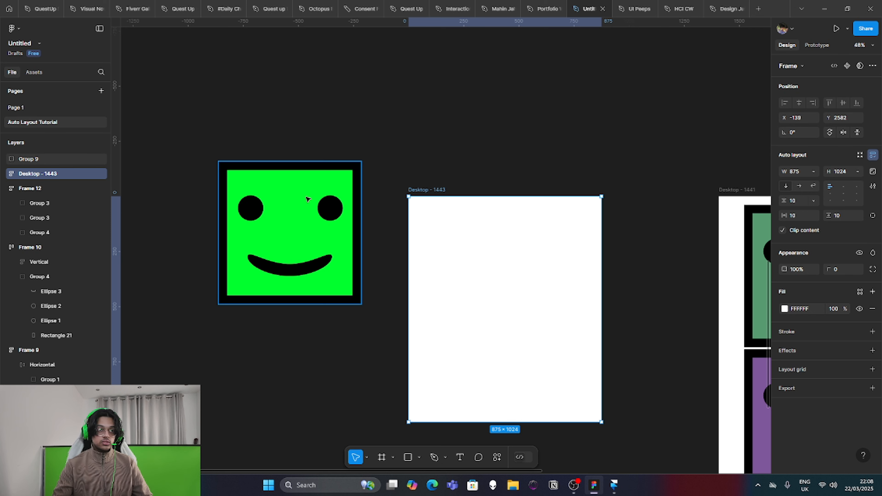
# - Move the green face into the Desktop - 1443 frame and view the frame's width sizing options
pyautogui.moveTo(306, 200); pyautogui.dragTo(524, 250)
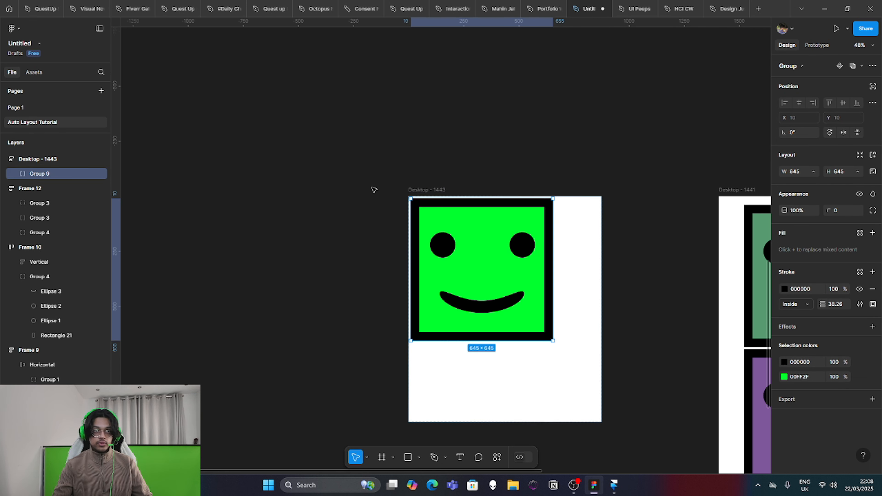
pyautogui.click(419, 190)
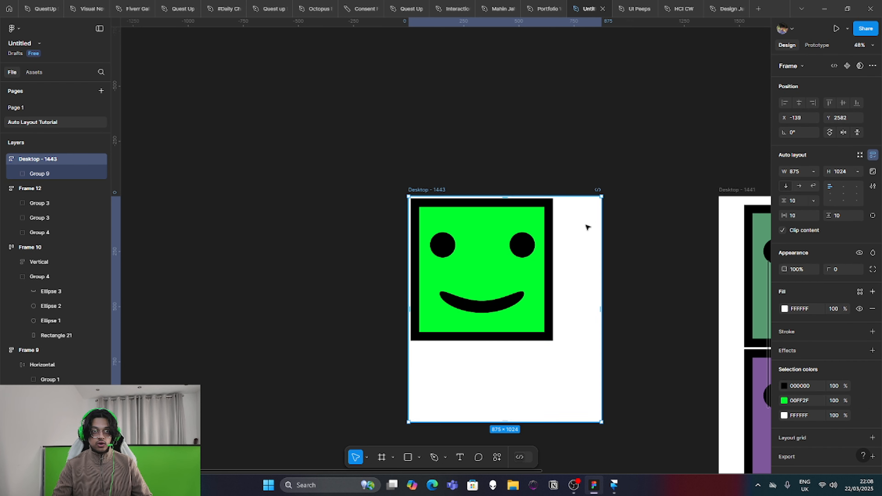
pyautogui.click(813, 172)
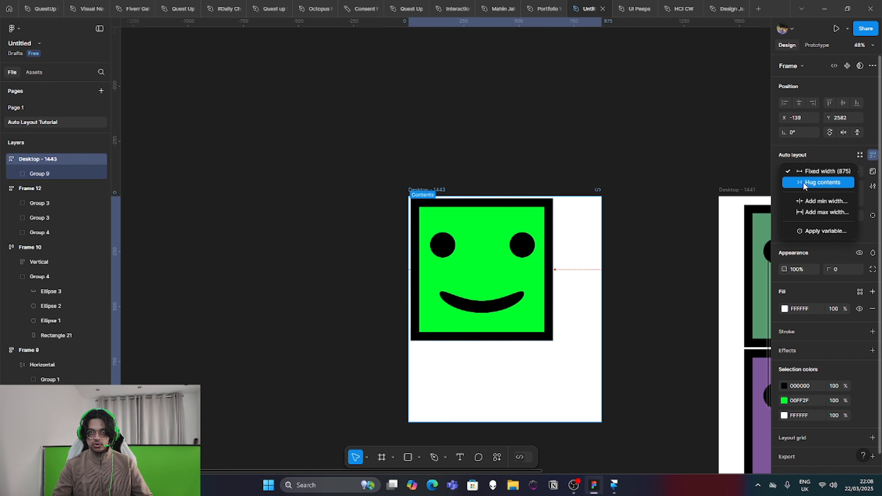
pyautogui.click(638, 134)
# - Try the top center, top right and center auto layout alignments on the Desktop - 1443 frame
pyautogui.scroll(1, 491, 210)
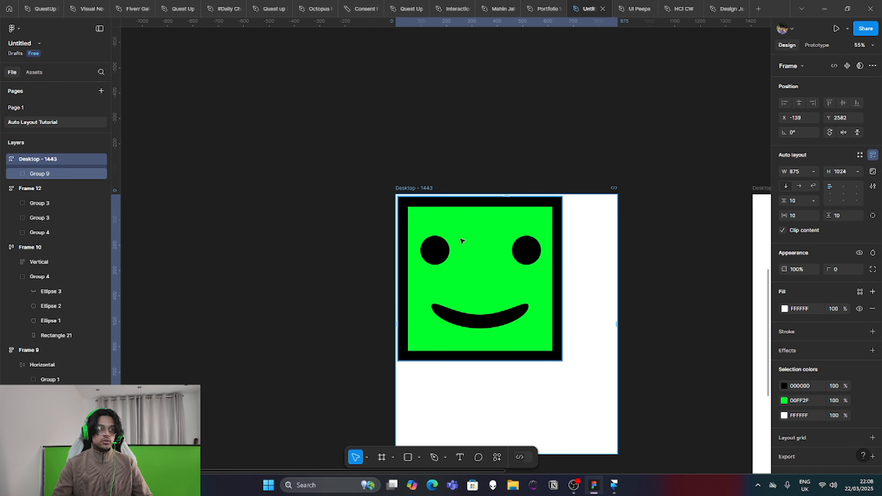
pyautogui.scroll(1, 441, 210)
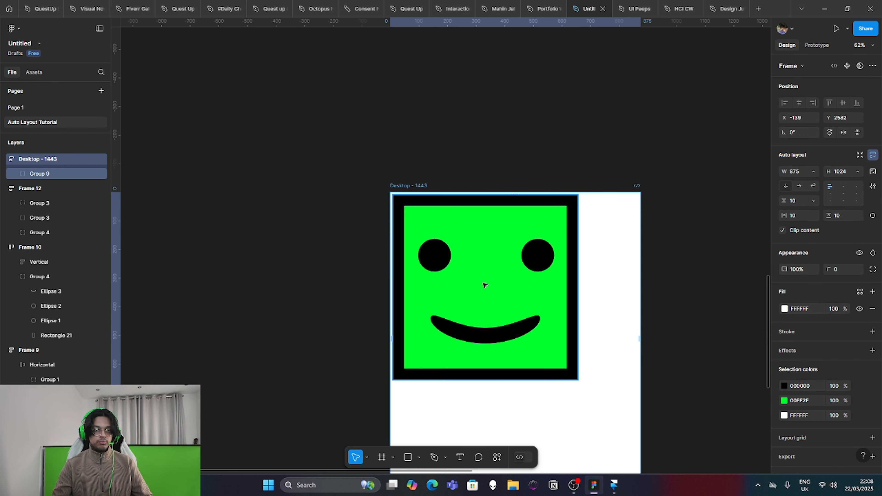
pyautogui.scroll(1, 488, 282)
pyautogui.scroll(1, 451, 289)
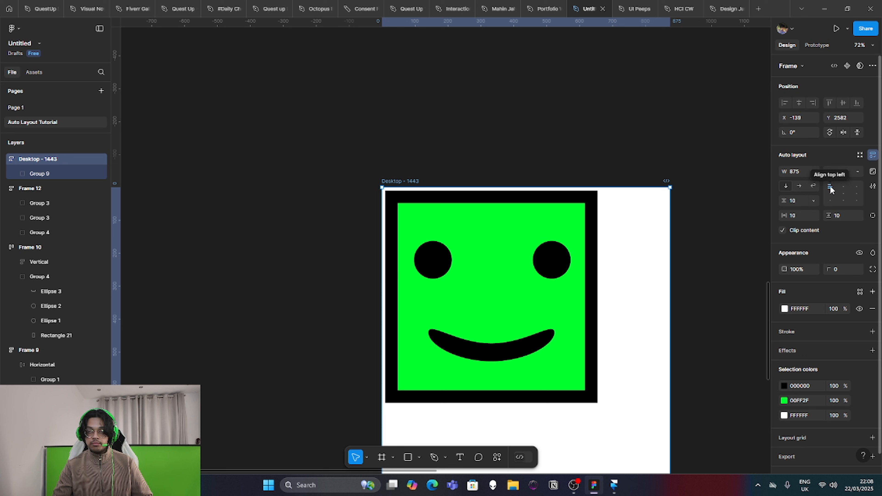
pyautogui.click(844, 187)
pyautogui.click(857, 186)
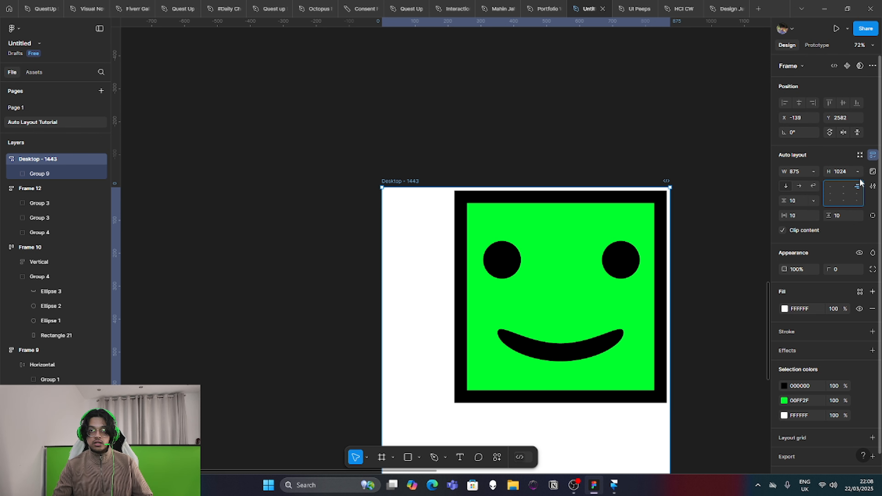
pyautogui.click(844, 194)
# - Try the frame's bottom and side alignments, then align its content back to top left
pyautogui.scroll(-3, 621, 278)
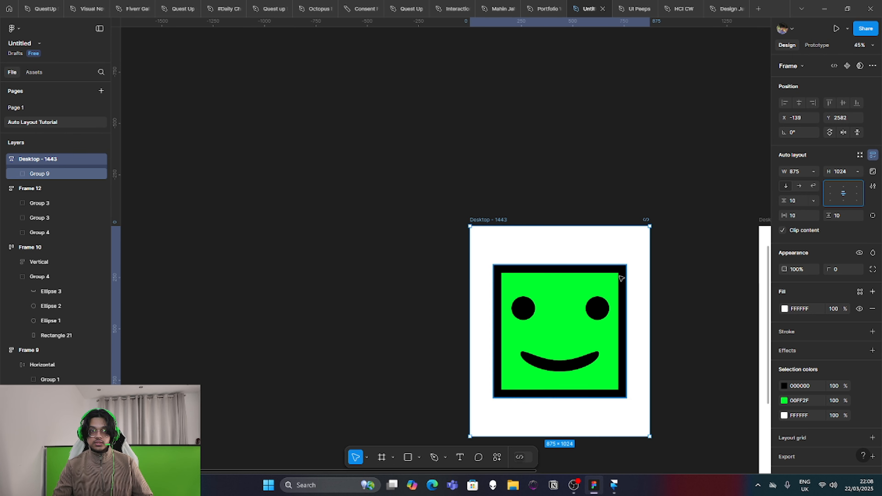
pyautogui.scroll(-2, 621, 278)
pyautogui.click(842, 202)
pyautogui.click(832, 201)
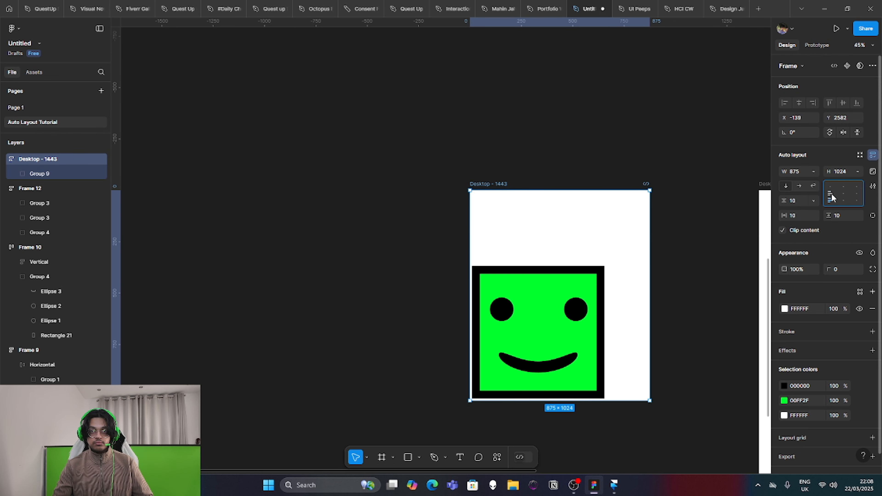
pyautogui.click(832, 195)
pyautogui.click(857, 194)
pyautogui.click(857, 201)
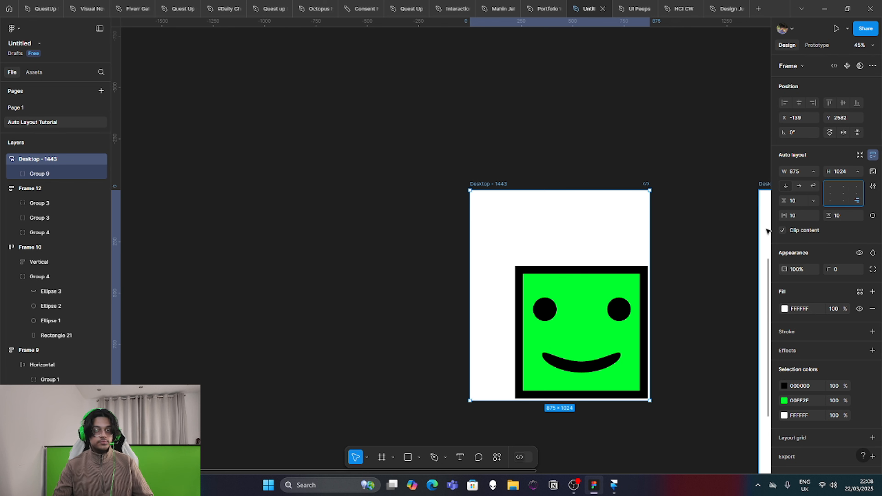
pyautogui.click(830, 186)
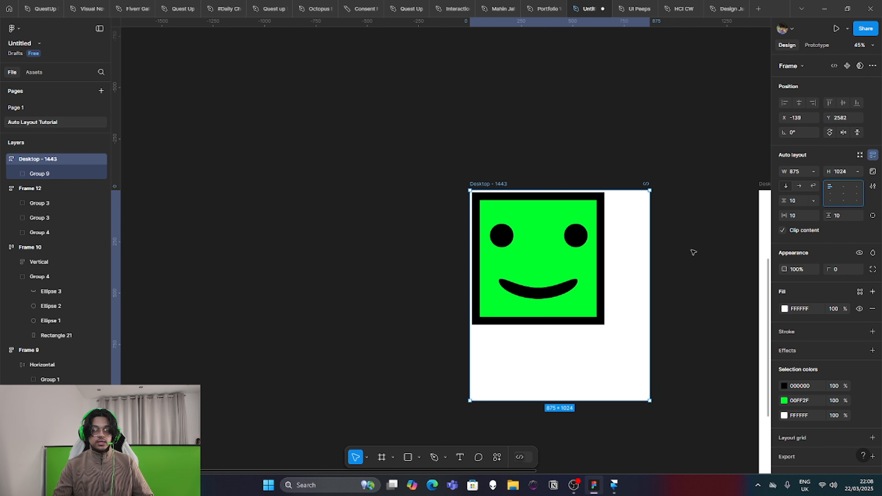
# - Extend the Desktop - 1443 frame downward to a height of 2096
pyautogui.scroll(2, 622, 287)
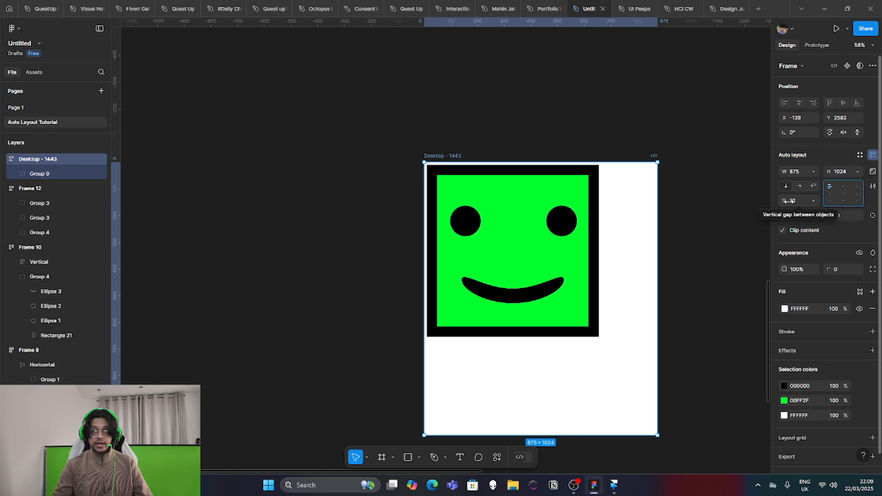
pyautogui.click(677, 109)
pyautogui.scroll(-3, 548, 160)
pyautogui.click(537, 248)
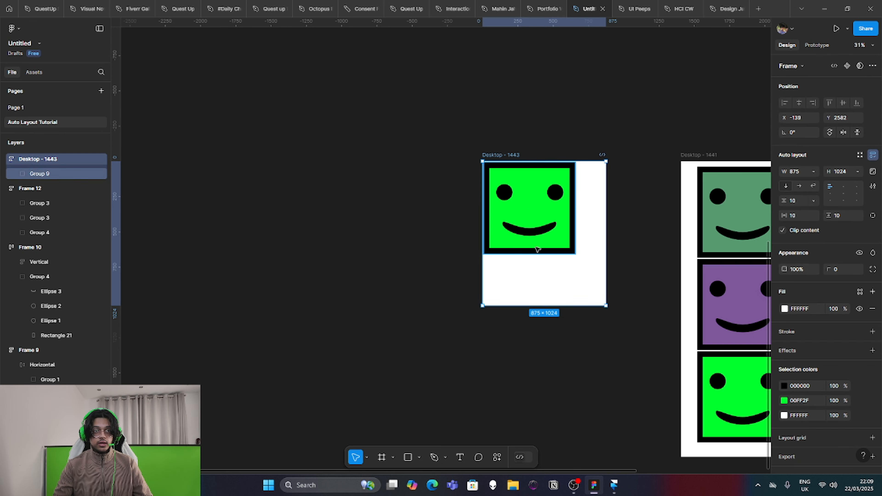
pyautogui.moveTo(534, 306); pyautogui.dragTo(534, 457)
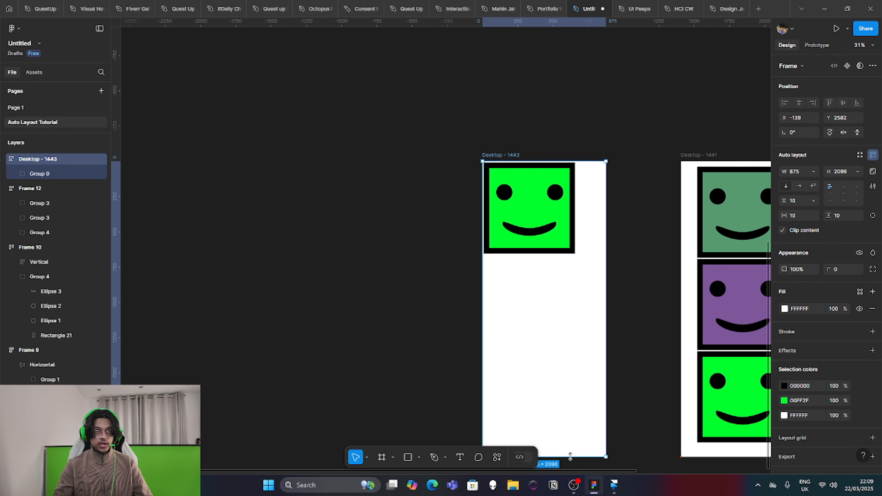
# - Duplicate the green face inside the Desktop - 1443 frame
pyautogui.scroll(-3, 430, 222)
pyautogui.click(429, 222)
pyautogui.click(534, 145)
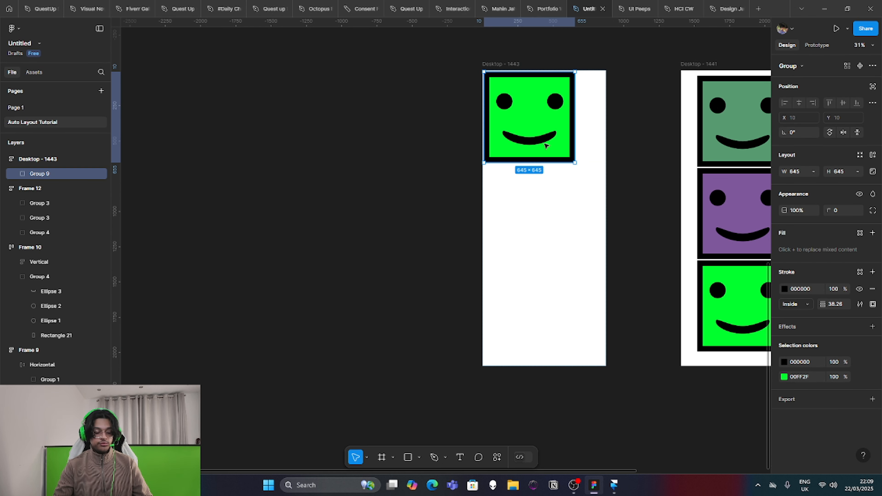
pyautogui.hotkey('ctrl', 'd')
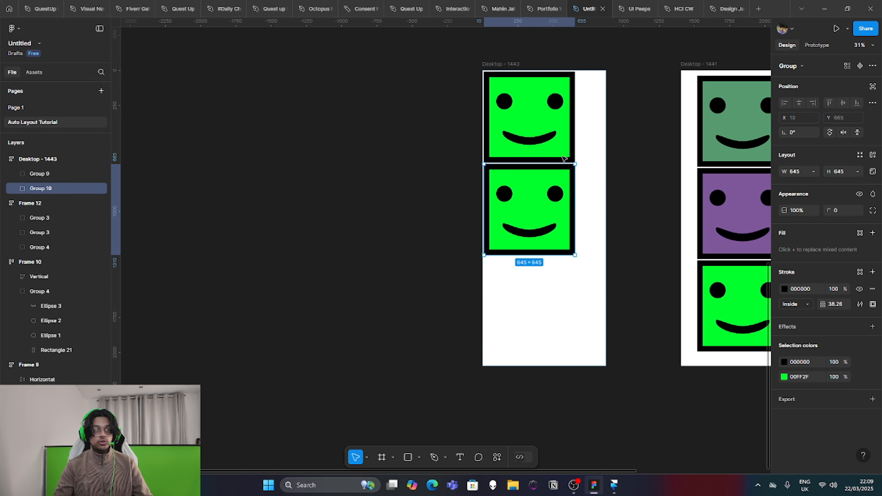
# - Recolor the duplicated face from the page colors to purple 7E579B
pyautogui.scroll(3, 527, 205)
pyautogui.scroll(1, 646, 181)
pyautogui.click(784, 378)
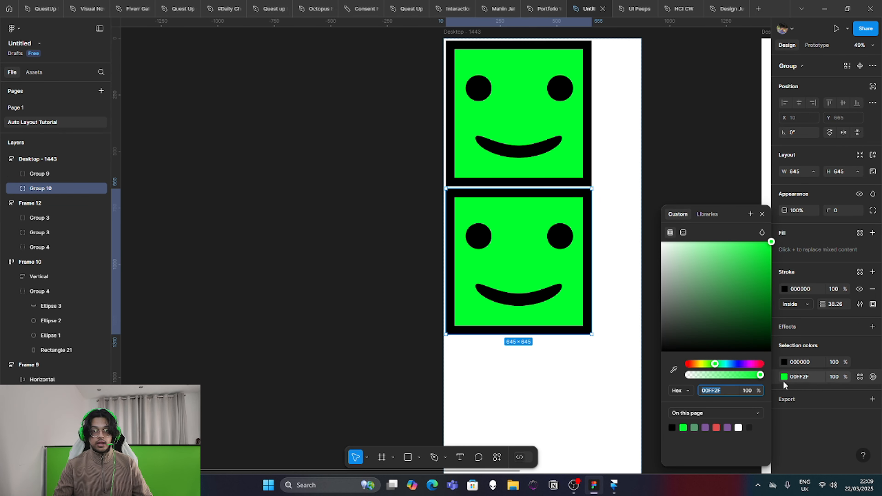
pyautogui.click(727, 428)
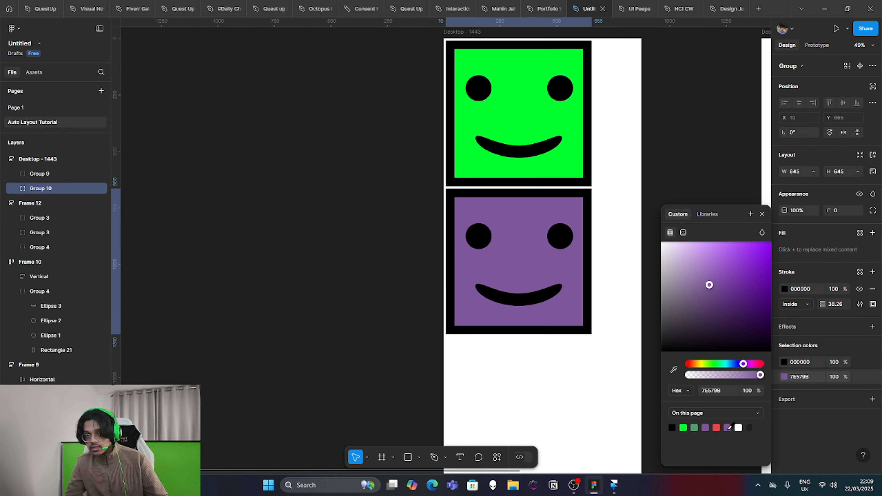
pyautogui.click(371, 253)
# - Examine the spacing between the green and purple faces in the Desktop - 1443 frame
pyautogui.scroll(-2, 371, 253)
pyautogui.scroll(1, 462, 156)
pyautogui.click(478, 185)
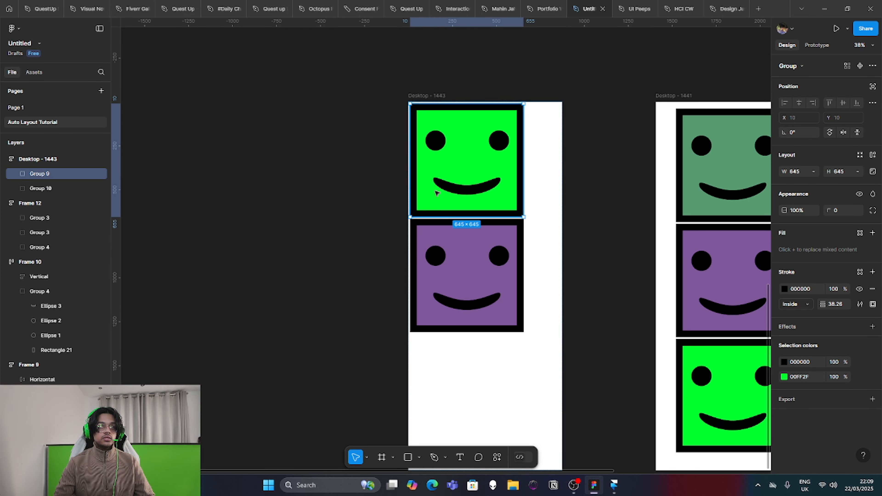
pyautogui.scroll(4, 497, 280)
pyautogui.click(491, 271)
pyautogui.click(486, 183)
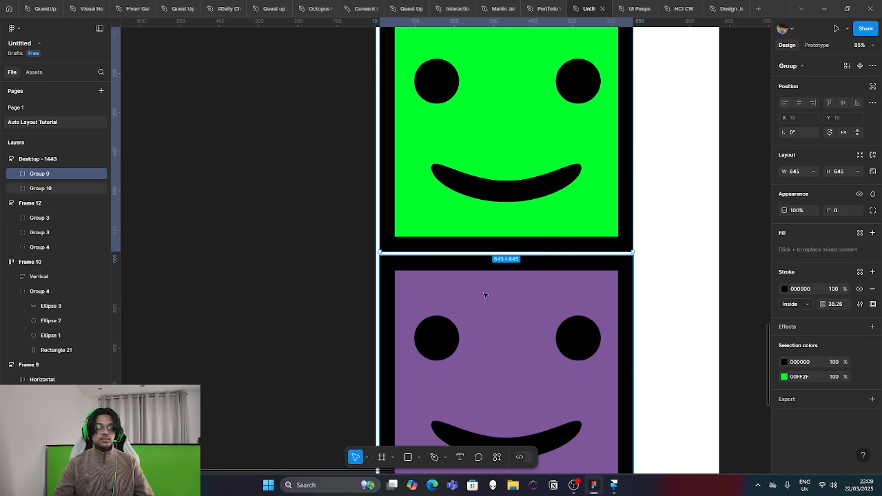
pyautogui.click(479, 318)
pyautogui.click(713, 258)
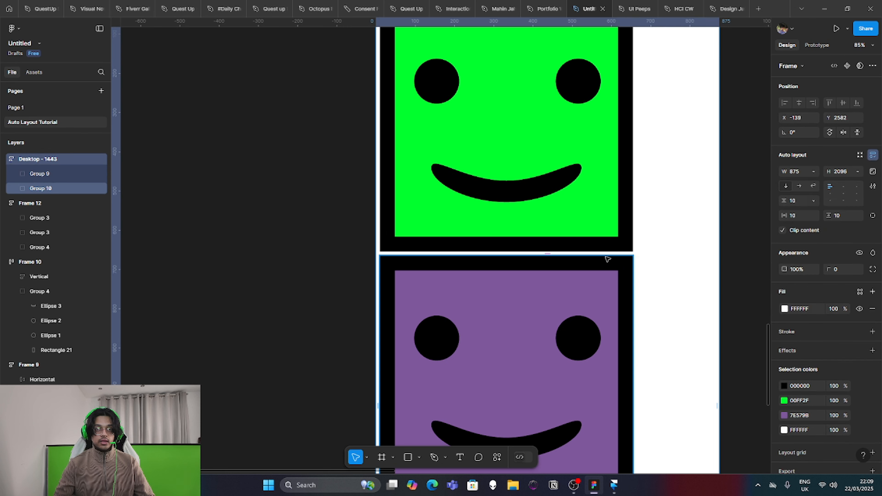
# - Increase the Desktop - 1443 frame's vertical gap between objects to 39
pyautogui.scroll(-4, 698, 186)
pyautogui.click(592, 91)
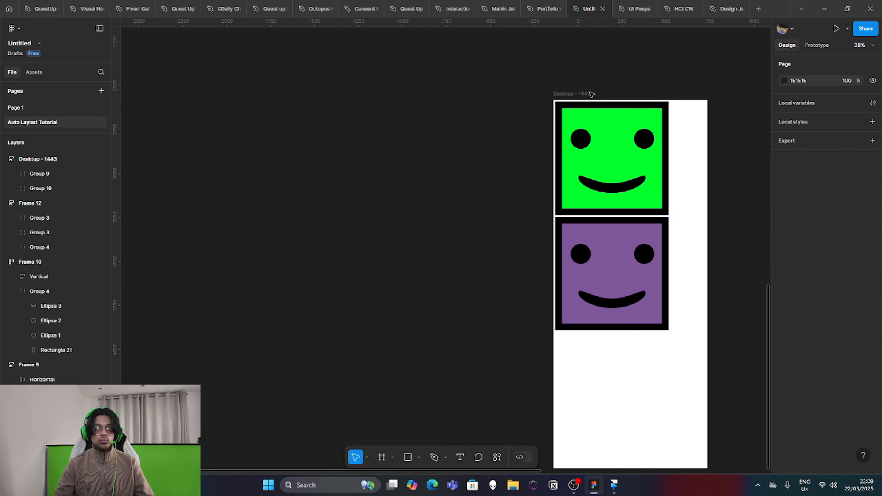
pyautogui.click(585, 94)
pyautogui.scroll(3, 640, 139)
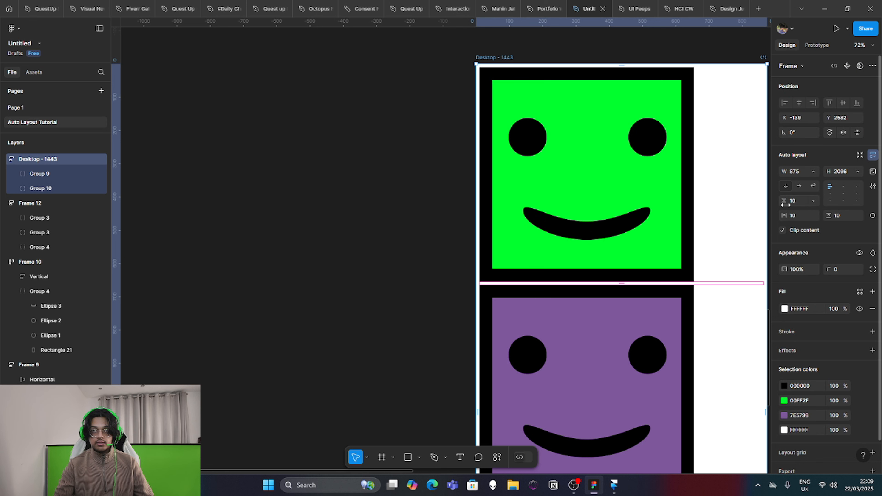
pyautogui.moveTo(785, 204); pyautogui.dragTo(814, 205)
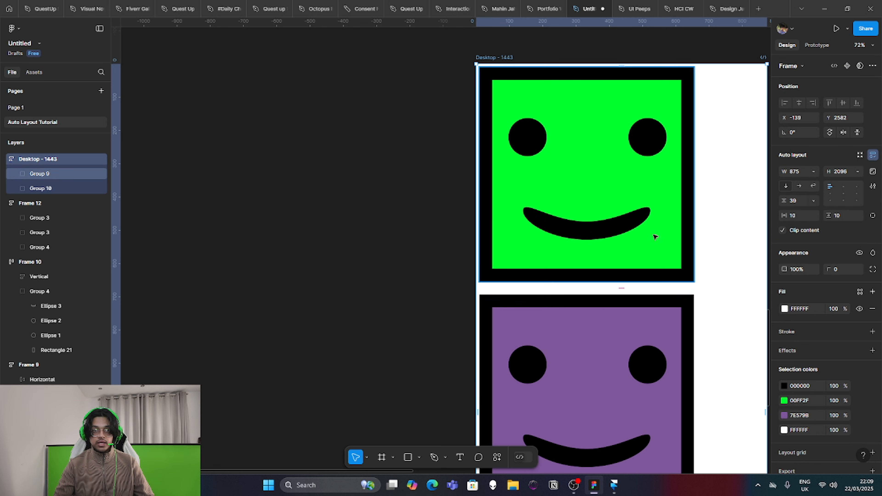
# - Duplicate the purple face inside the Desktop - 1443 frame to add a third face
pyautogui.scroll(-3, 599, 234)
pyautogui.scroll(-1, 636, 217)
pyautogui.scroll(1, 606, 138)
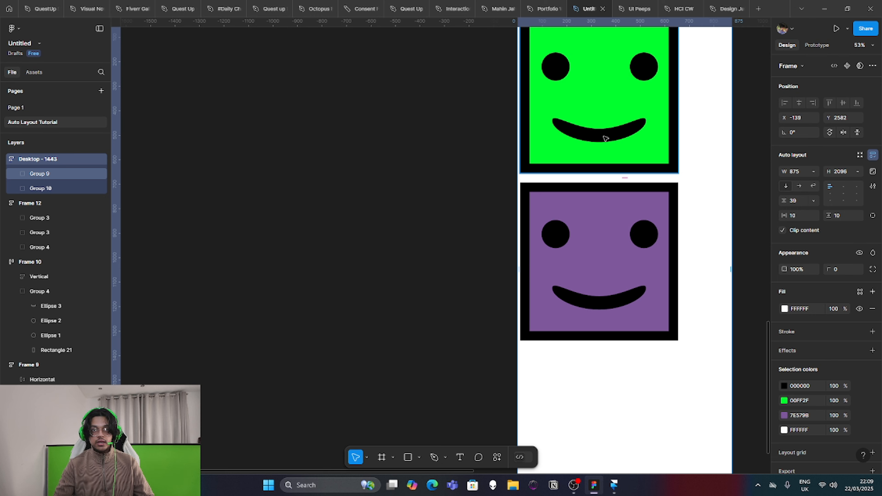
pyautogui.scroll(-3, 629, 195)
pyautogui.click(524, 232)
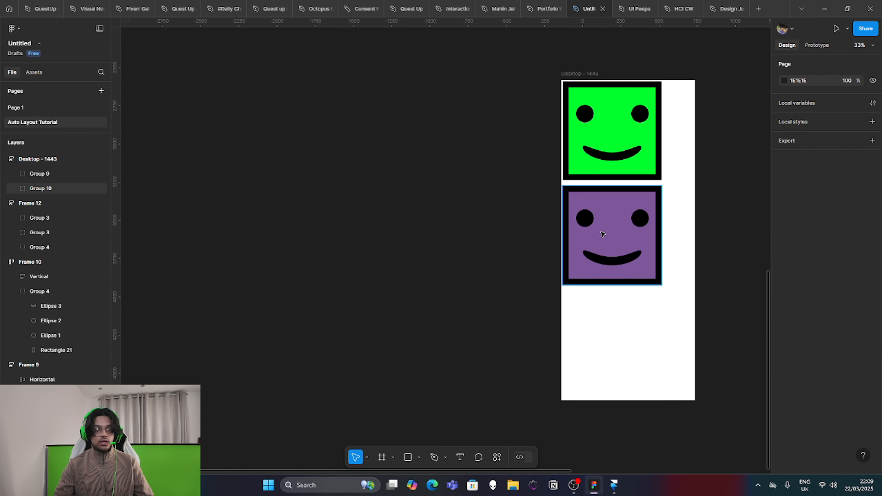
pyautogui.click(609, 235)
pyautogui.hotkey('ctrl', 'd')
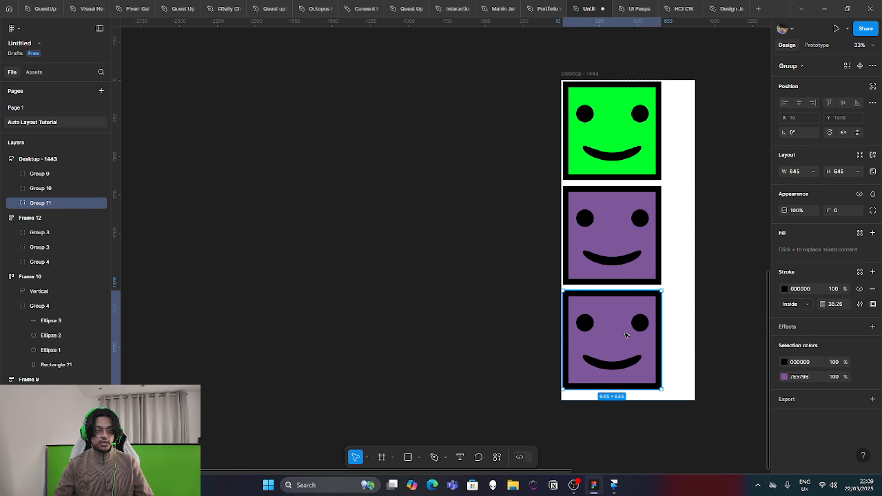
# - Recolor the third face from the page colors to red E04C4C
pyautogui.click(789, 376)
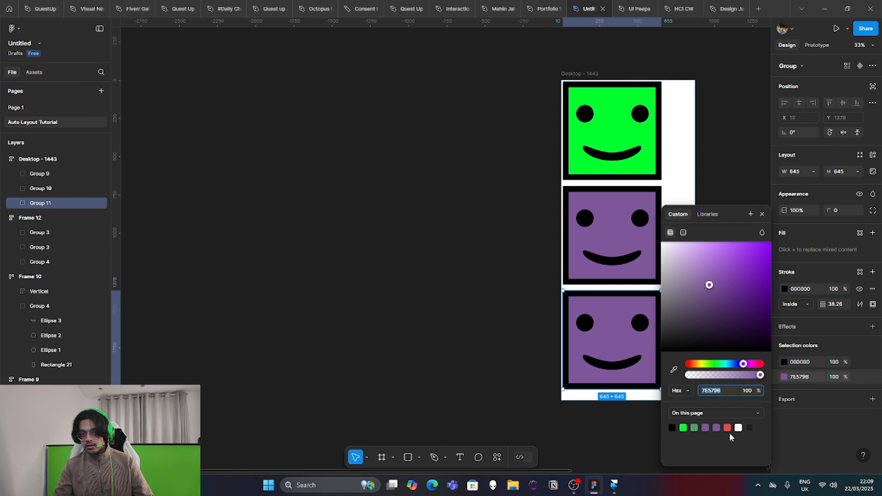
pyautogui.click(728, 429)
pyautogui.click(459, 311)
# - Reduce the Desktop - 1443 frame's vertical gap between objects to 32, and switch the gap to Auto
pyautogui.scroll(5, 520, 221)
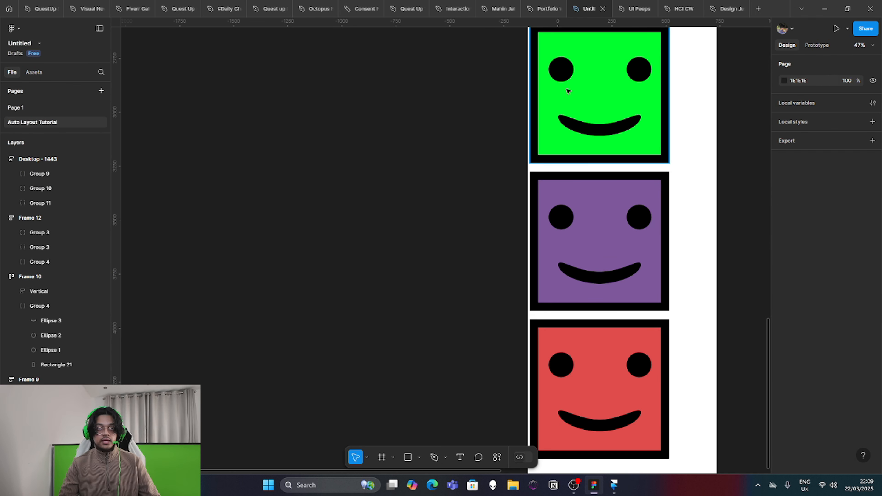
pyautogui.scroll(-1, 568, 91)
pyautogui.click(556, 42)
pyautogui.click(642, 110)
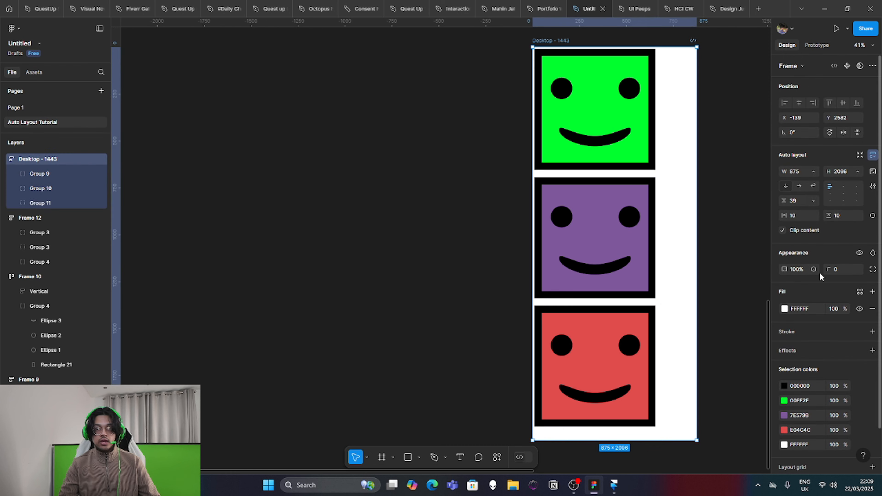
pyautogui.moveTo(786, 201)
pyautogui.mouseDown()
pyautogui.moveTo(757, 205)
pyautogui.moveTo(793, 214)
pyautogui.moveTo(780, 210)
pyautogui.mouseUp()
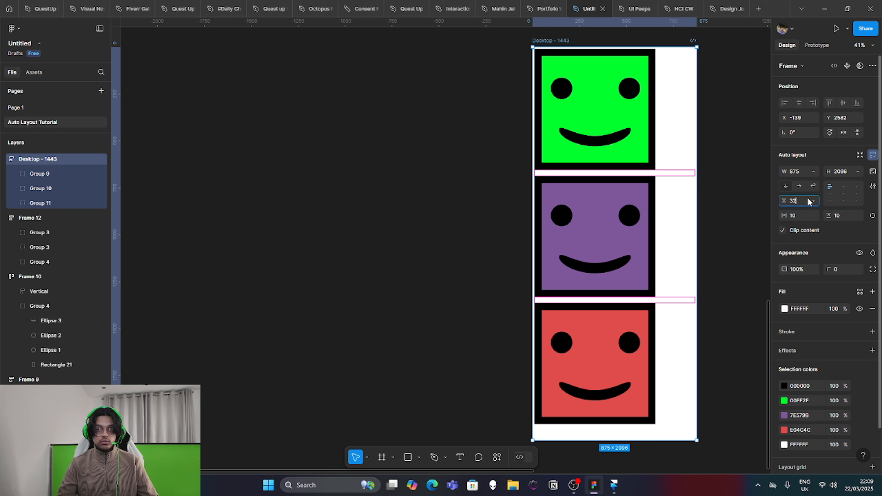
pyautogui.click(814, 201)
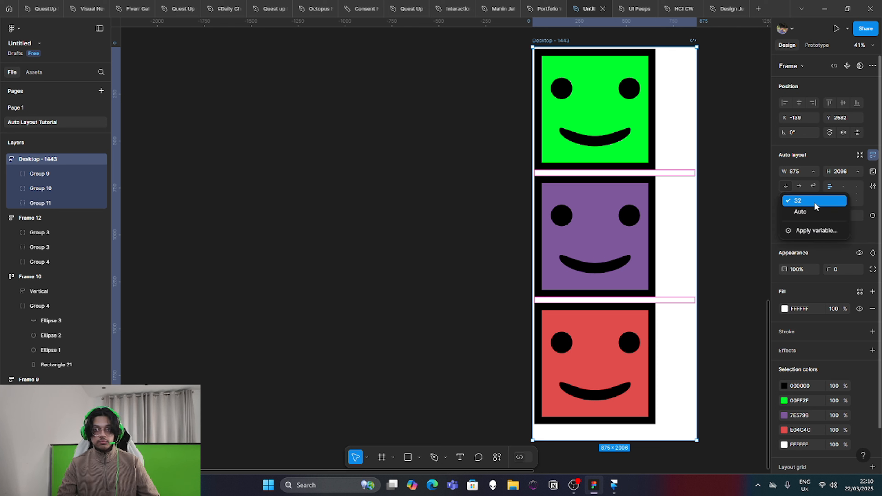
pyautogui.click(804, 213)
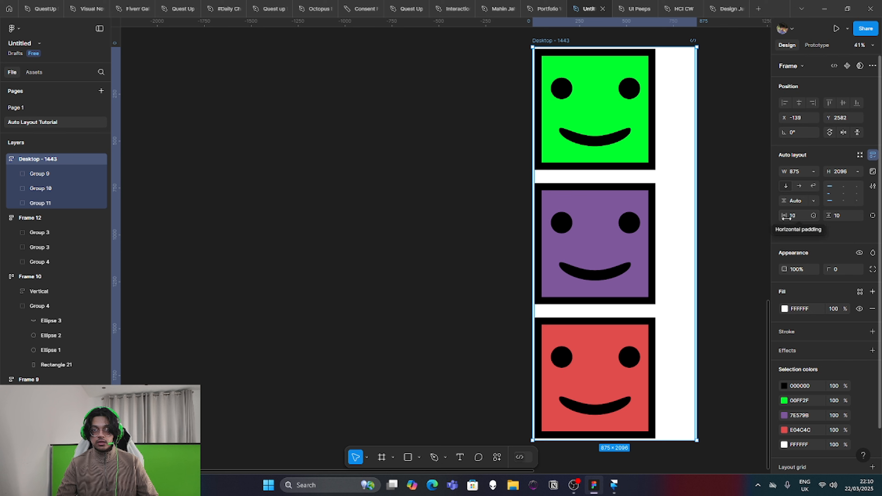
# - Increase the Desktop - 1443 frame's horizontal padding to 114 and adjust its vertical padding
pyautogui.moveTo(787, 217); pyautogui.dragTo(823, 228)
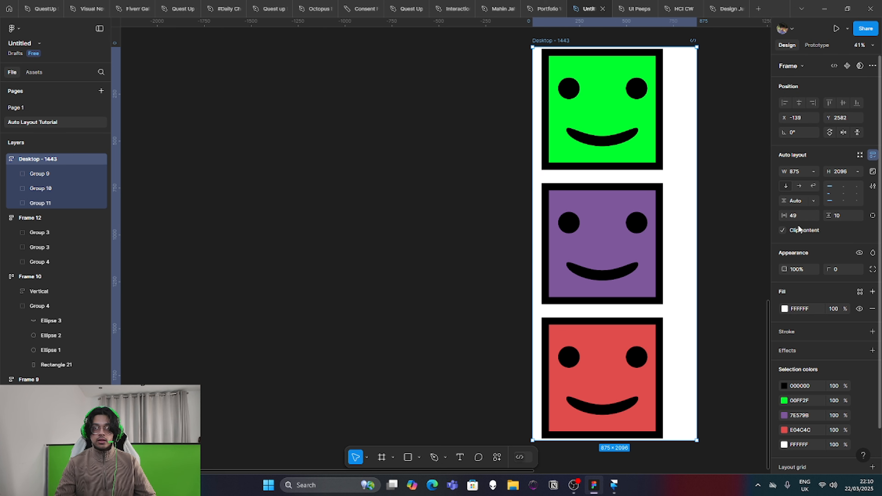
pyautogui.moveTo(796, 216); pyautogui.dragTo(846, 232)
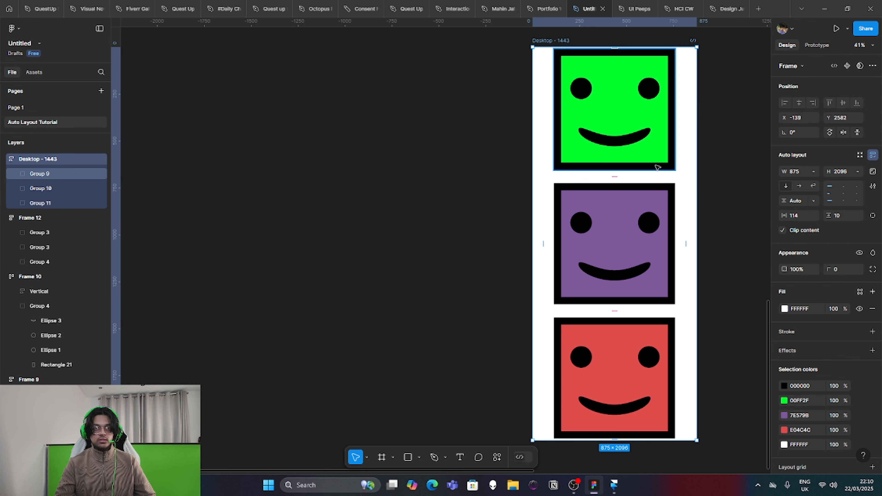
pyautogui.click(736, 164)
pyautogui.scroll(1, 660, 100)
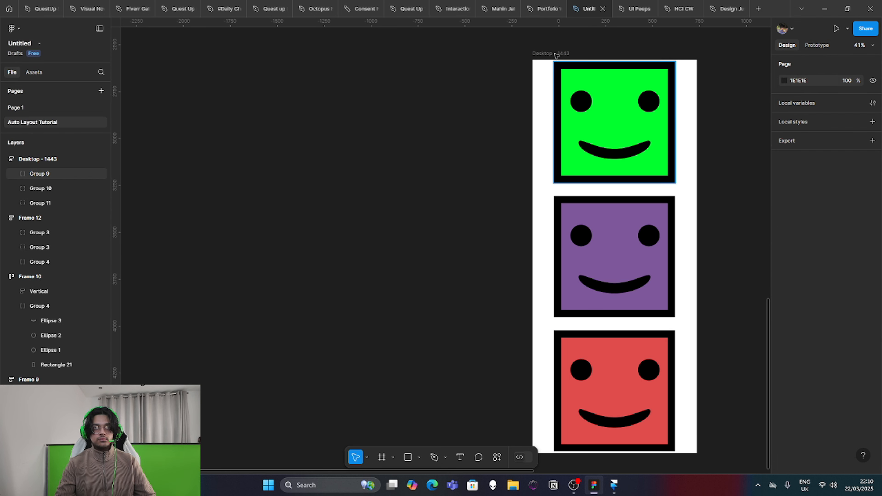
pyautogui.click(547, 55)
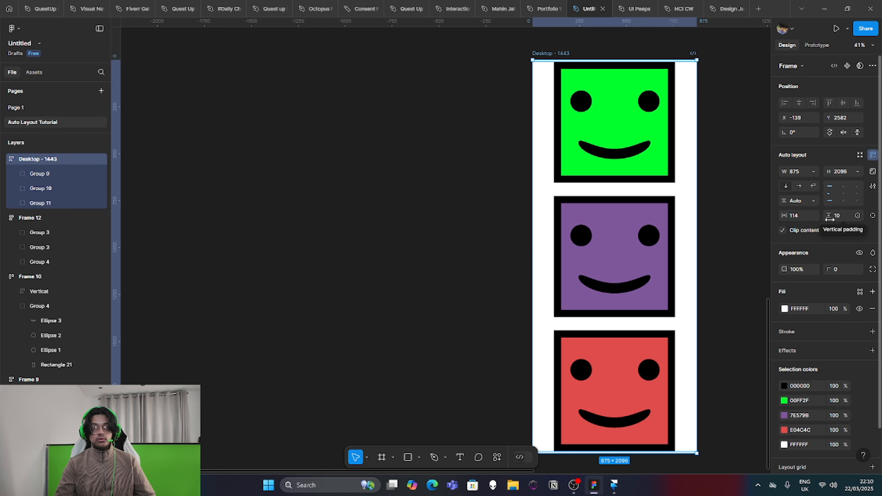
pyautogui.moveTo(829, 216); pyautogui.dragTo(707, 221)
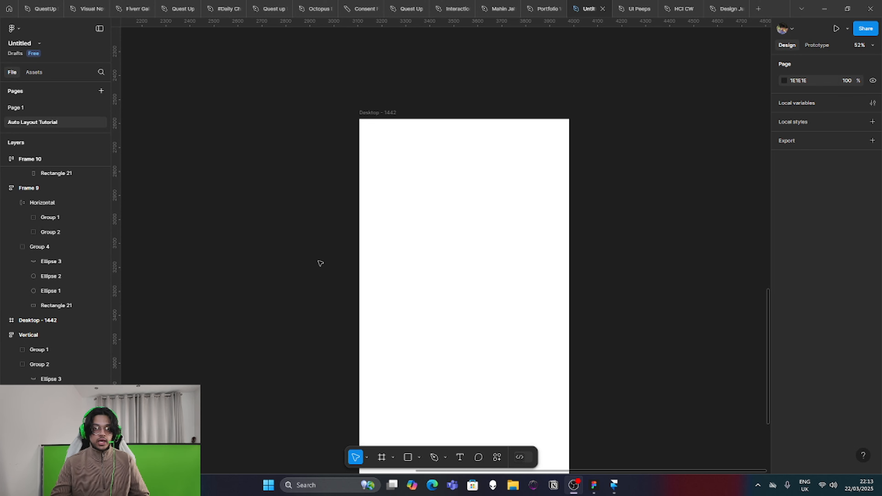
# - Move Frame 4, holding the three faces, into the empty space beside the Desktop - 1442 frame
pyautogui.scroll(-1, 317, 263)
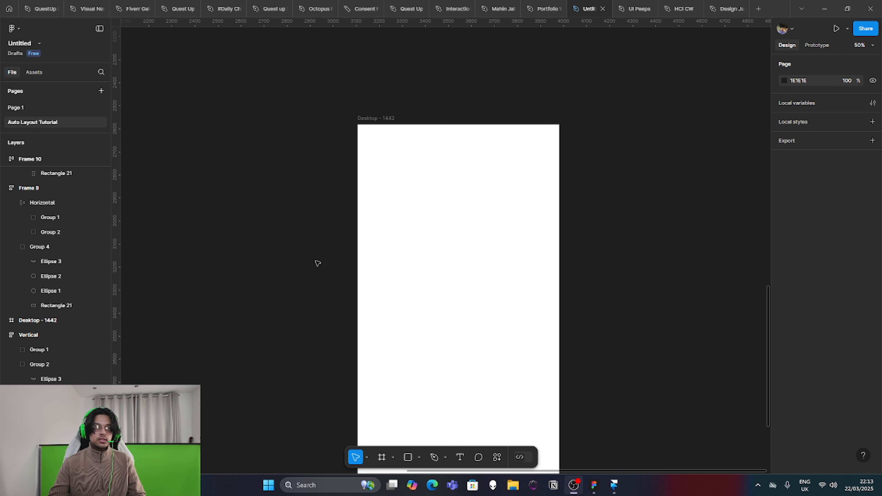
pyautogui.scroll(-1, 317, 263)
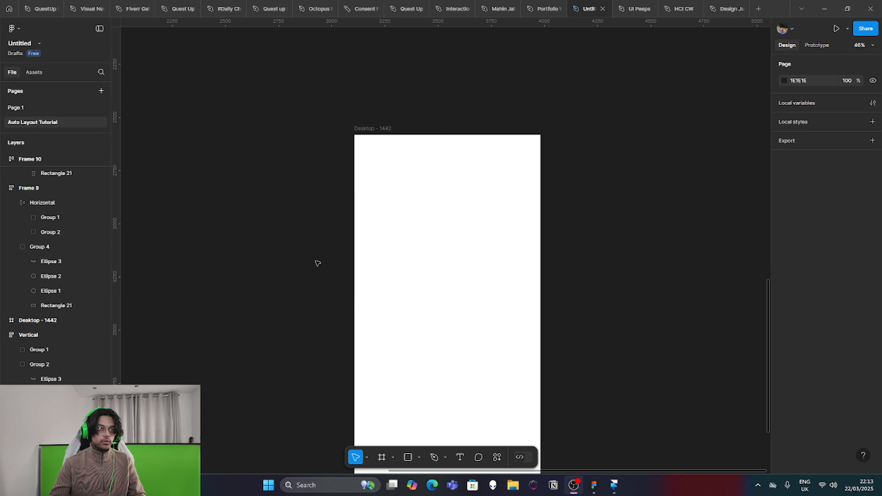
pyautogui.scroll(-2, 318, 263)
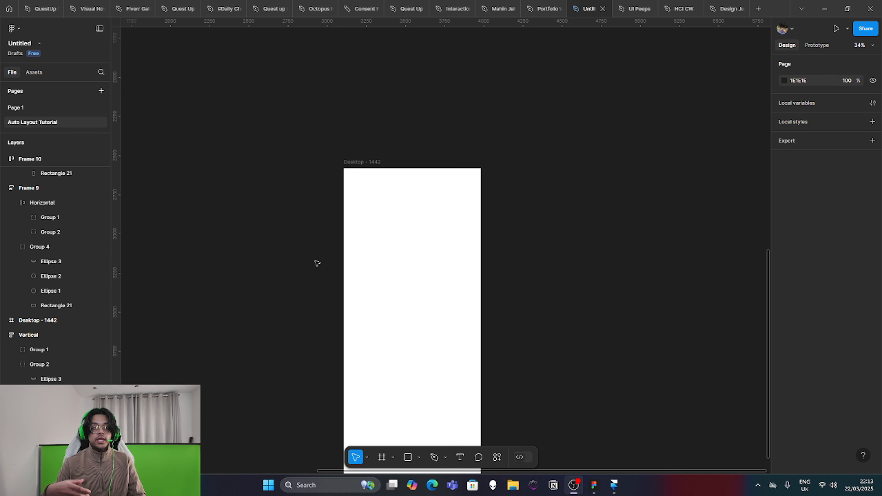
pyautogui.hscroll(-5, 328, 265)
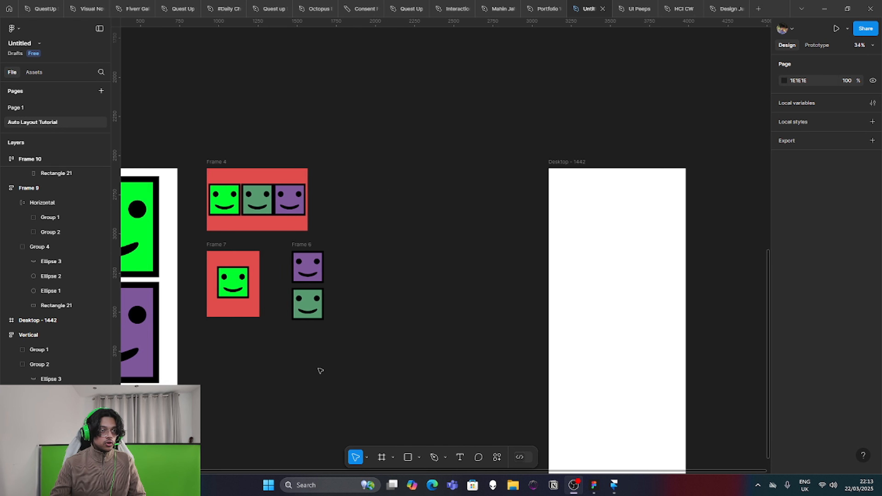
pyautogui.click(226, 161)
pyautogui.moveTo(468, 189); pyautogui.dragTo(444, 168)
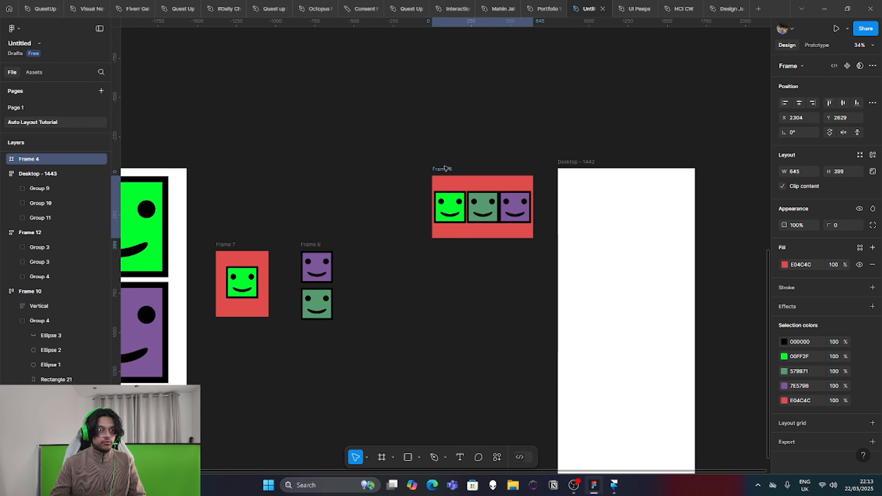
# - Examine the green, teal and purple face groups inside Frame 4 one by one
pyautogui.scroll(5, 505, 184)
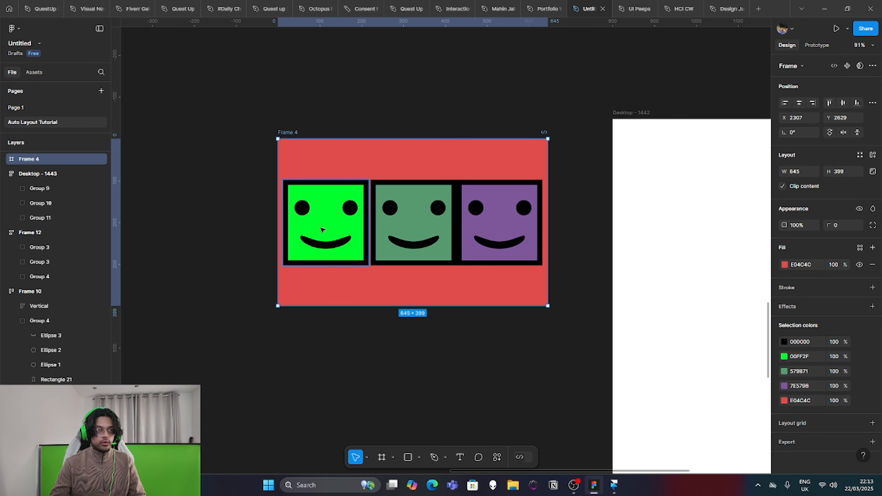
pyautogui.click(338, 236)
pyautogui.click(404, 230)
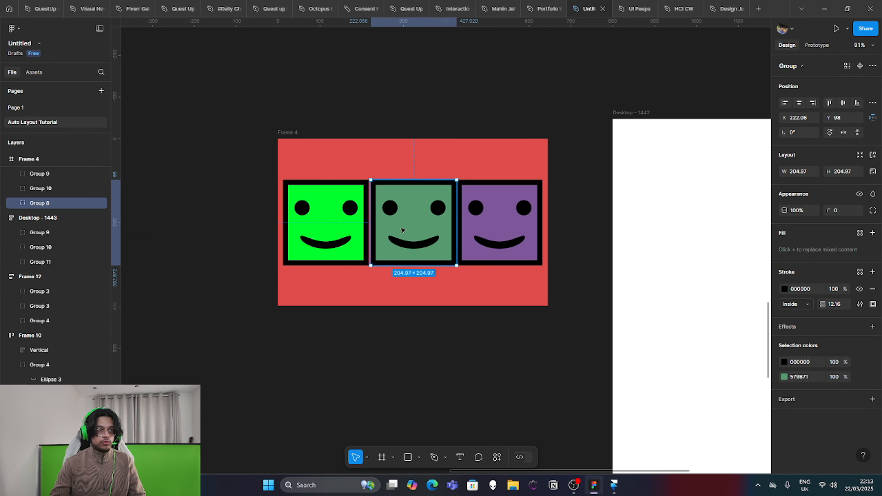
pyautogui.click(514, 238)
pyautogui.click(462, 283)
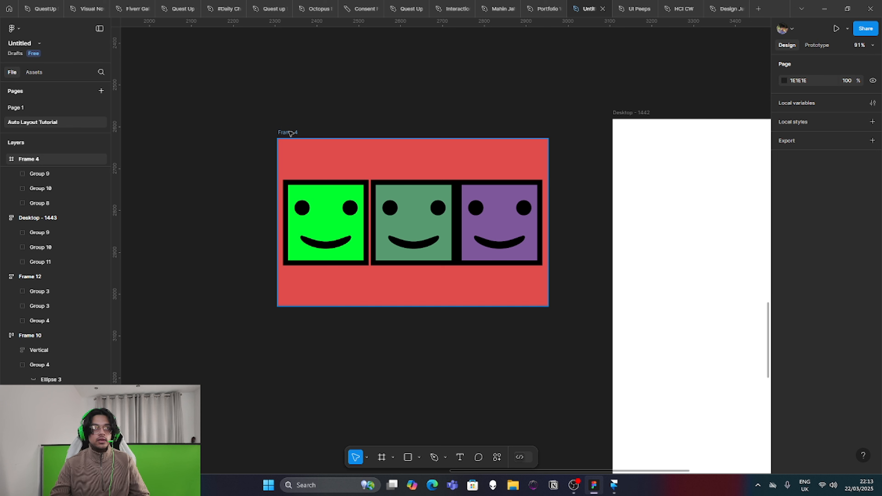
# - Add auto layout to the empty Desktop - 1442 frame
pyautogui.keyDown('ctrl'); pyautogui.scroll(-5, 290, 133); pyautogui.keyUp('ctrl')
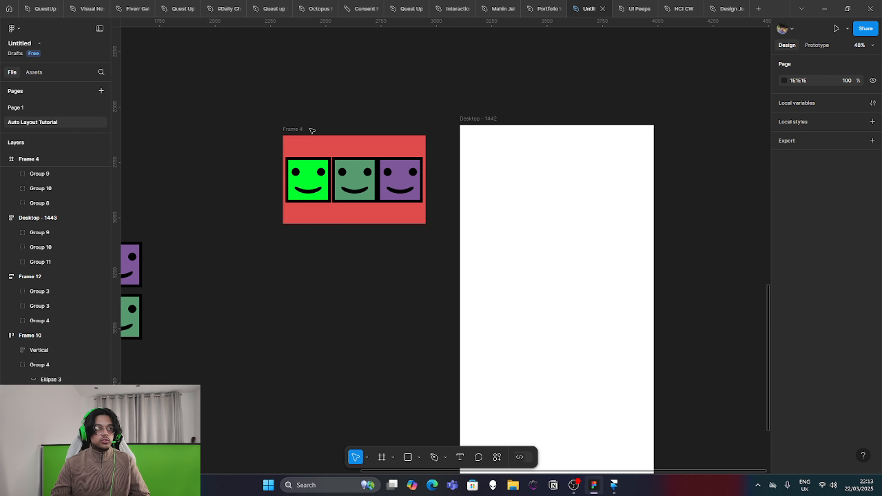
pyautogui.click(476, 120)
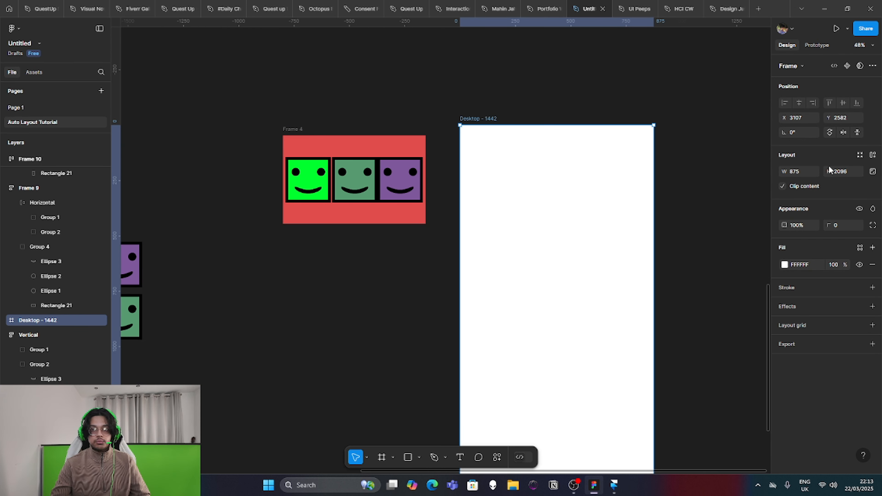
pyautogui.click(874, 156)
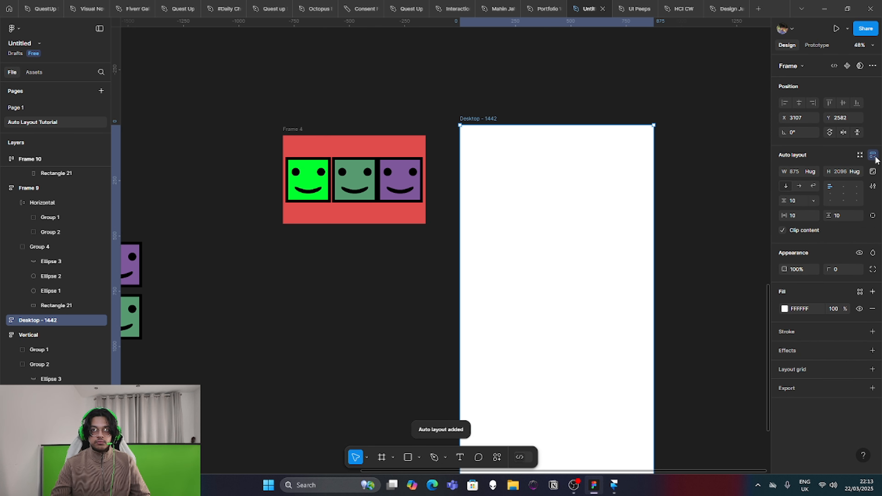
# - Try placing Frame 4 inside the Desktop - 1442 frame while it hugs its contents, and undo the placement
pyautogui.moveTo(296, 129); pyautogui.dragTo(517, 141)
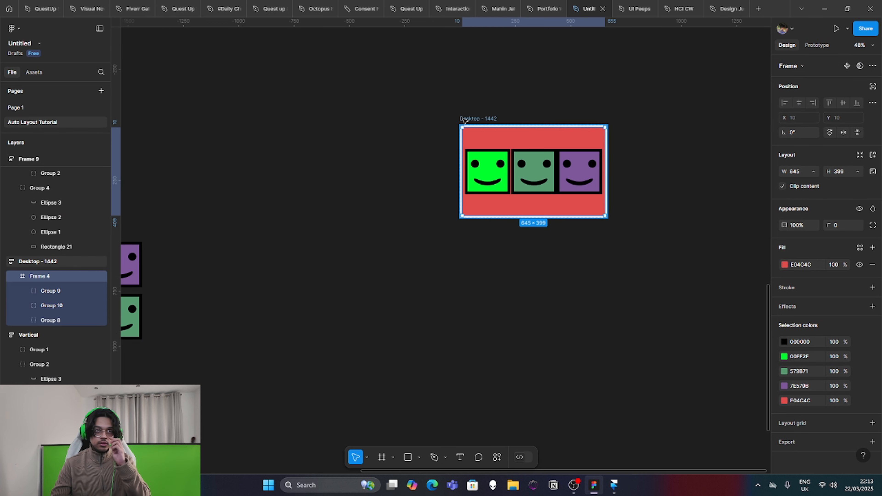
pyautogui.click(478, 119)
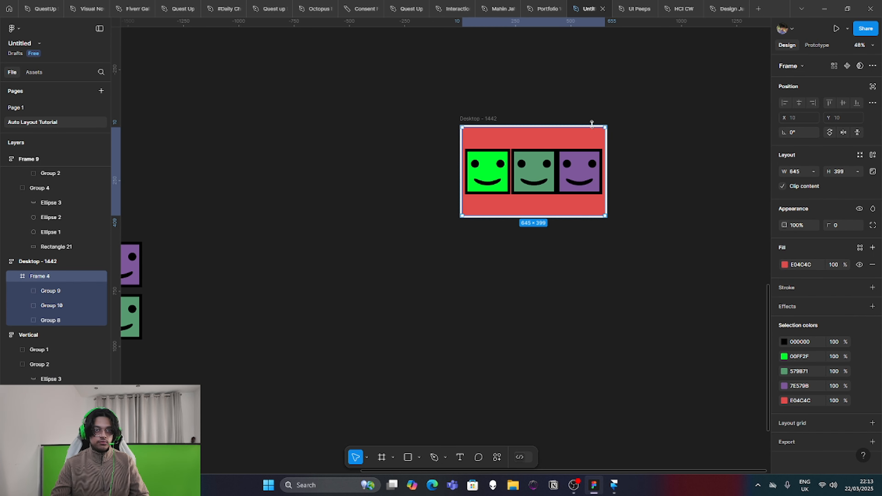
pyautogui.hotkey('ctrl', 'z')
# - Switch the Desktop - 1442 frame from hug contents to a fixed width of 875 and a fixed height of 2096
pyautogui.click(814, 172)
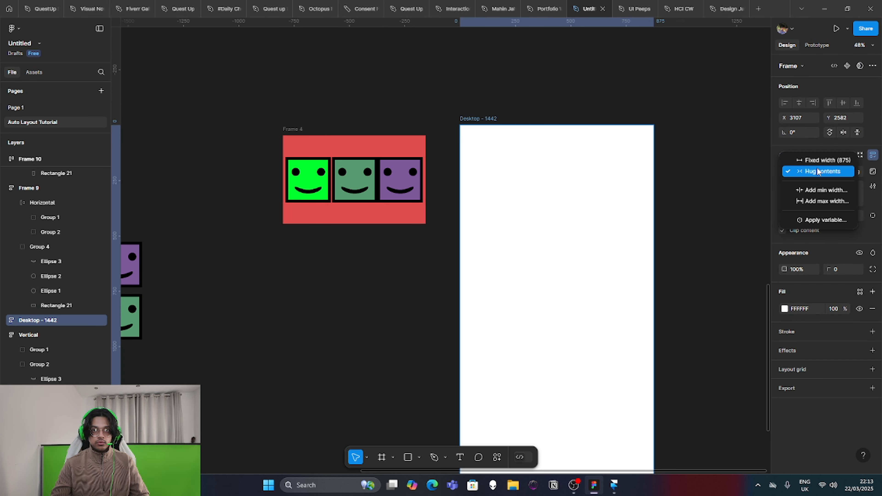
pyautogui.click(822, 162)
pyautogui.click(856, 173)
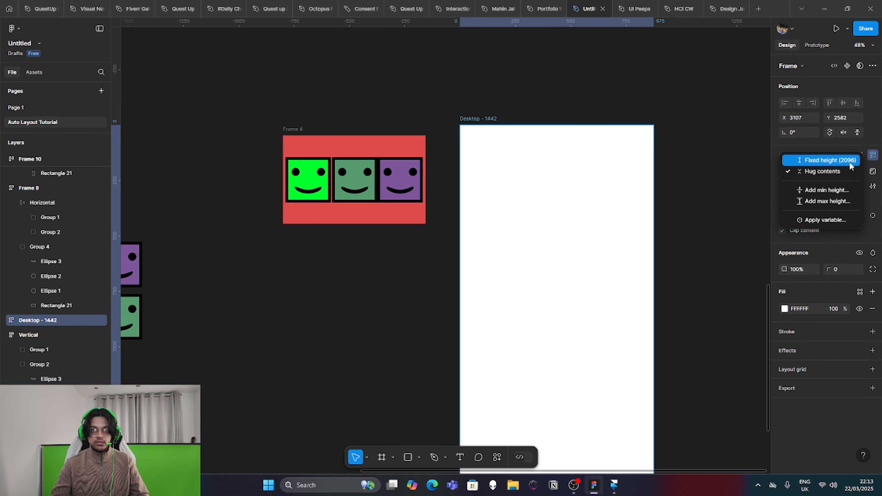
pyautogui.click(356, 104)
# - Place Frame 4 inside the Desktop - 1442 frame and set that frame's auto layout alignment to top center
pyautogui.moveTo(310, 133); pyautogui.dragTo(493, 146)
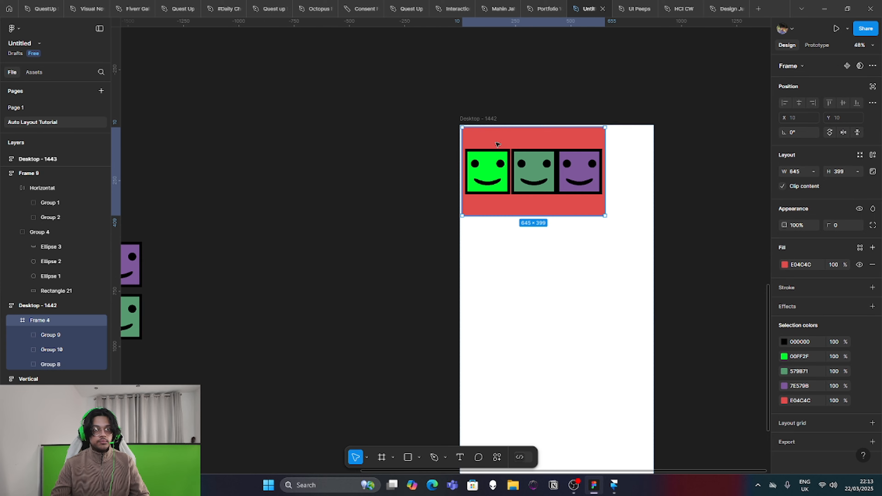
pyautogui.scroll(3, 524, 177)
pyautogui.click(436, 95)
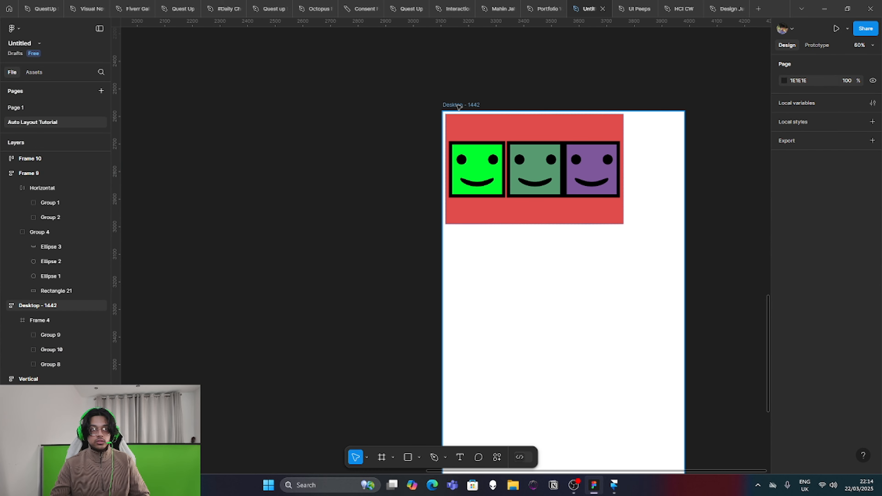
pyautogui.click(459, 105)
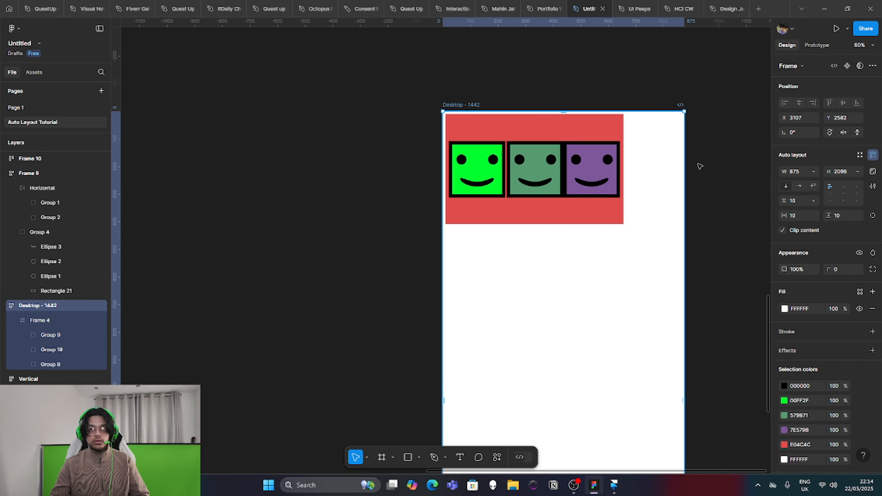
pyautogui.click(843, 188)
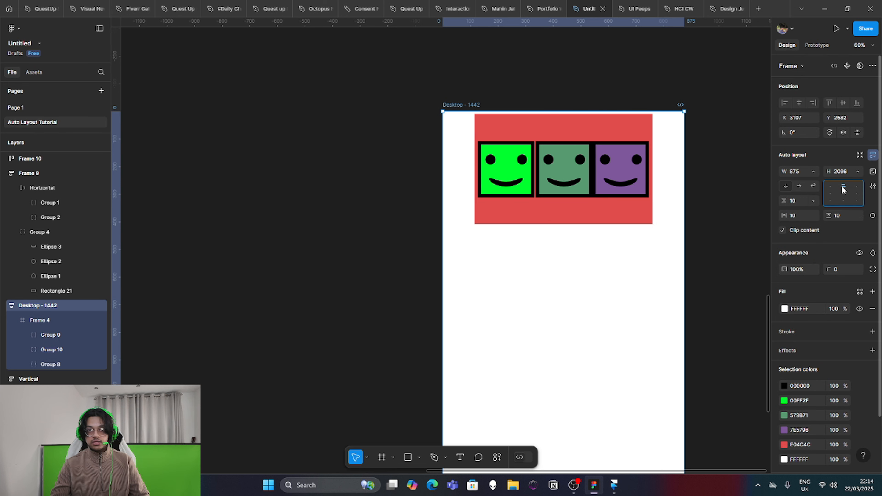
# - Increase the Desktop - 1442 frame's vertical padding to 60
pyautogui.scroll(3, 502, 95)
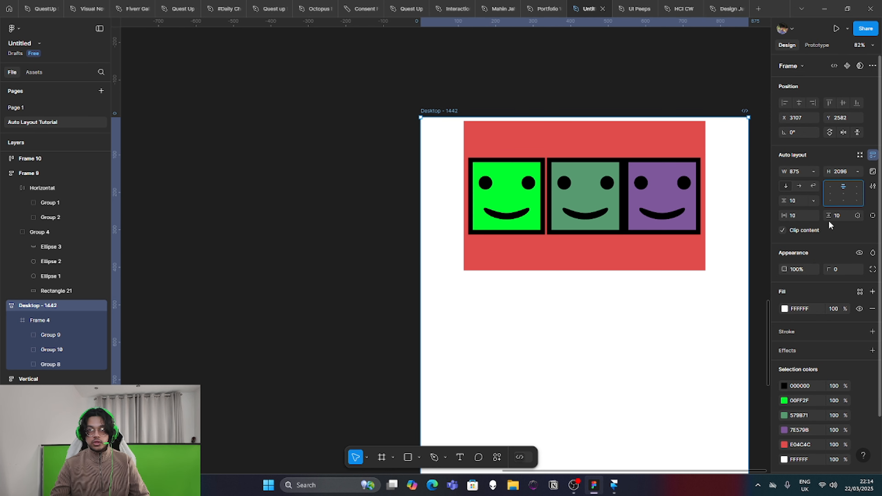
pyautogui.moveTo(830, 216); pyautogui.dragTo(862, 227)
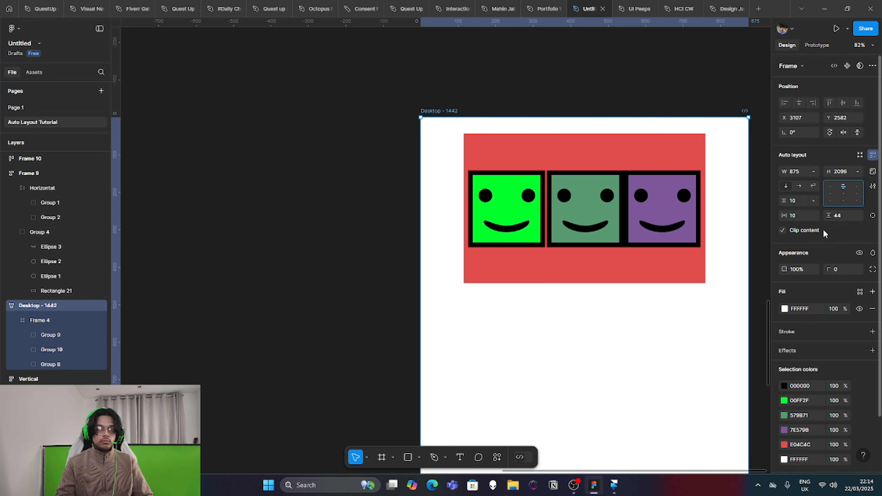
pyautogui.moveTo(835, 215); pyautogui.dragTo(846, 217)
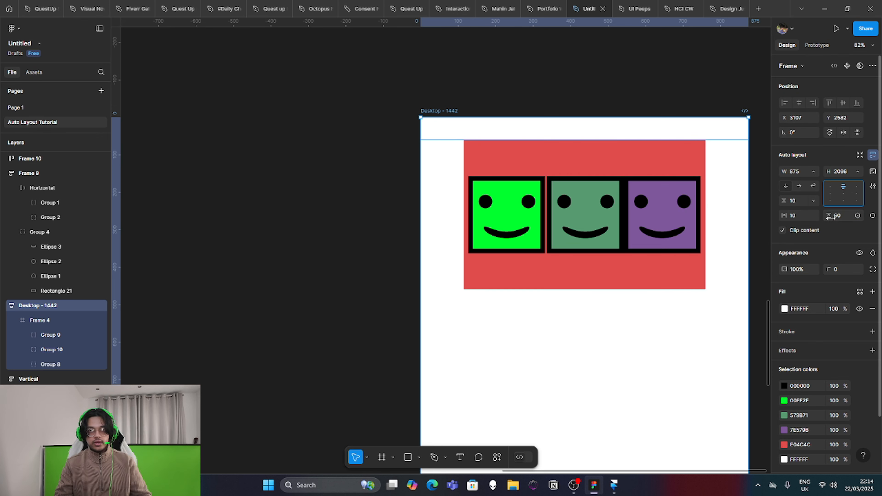
pyautogui.click(379, 178)
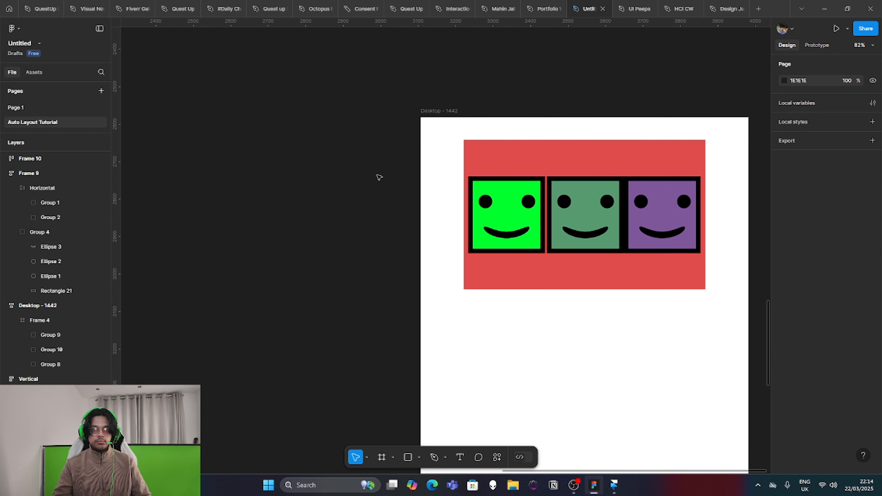
pyautogui.scroll(-3, 592, 126)
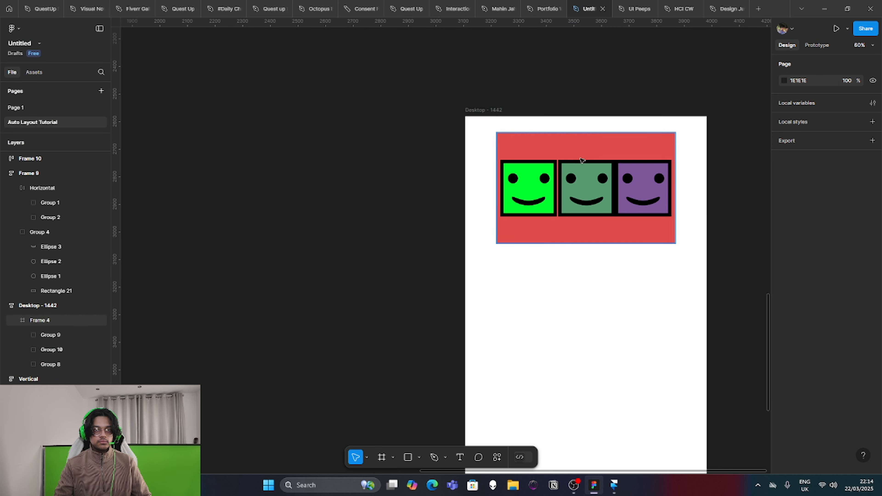
pyautogui.click(483, 109)
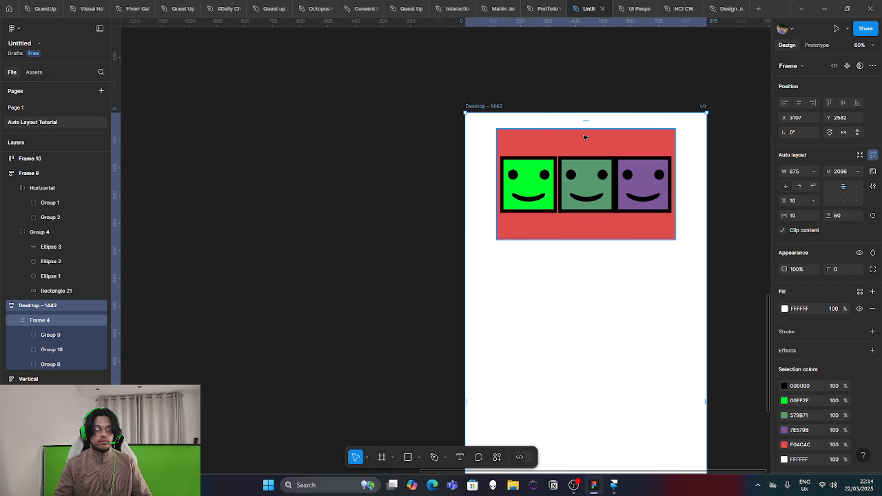
# - Move Frame 7, the red frame with the green face, to an empty area of the canvas away from Frame 6
pyautogui.scroll(-3, 505, 128)
pyautogui.scroll(4, 447, 170)
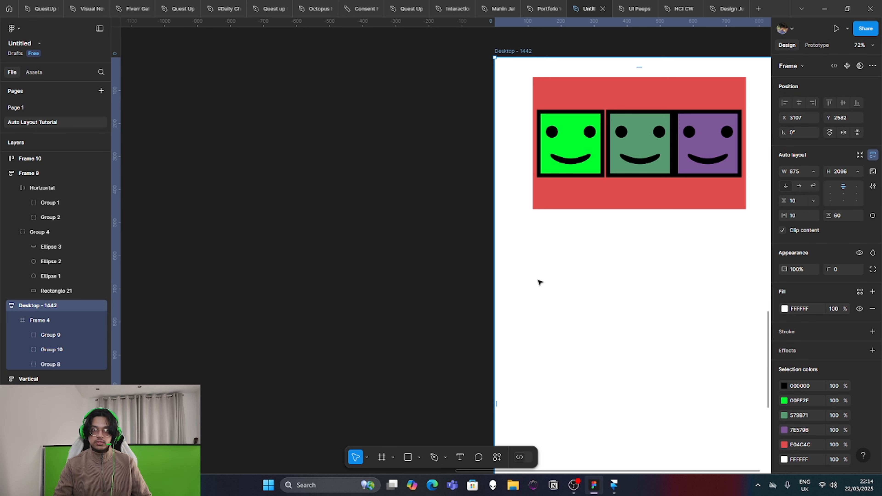
pyautogui.hscroll(-10, 520, 294)
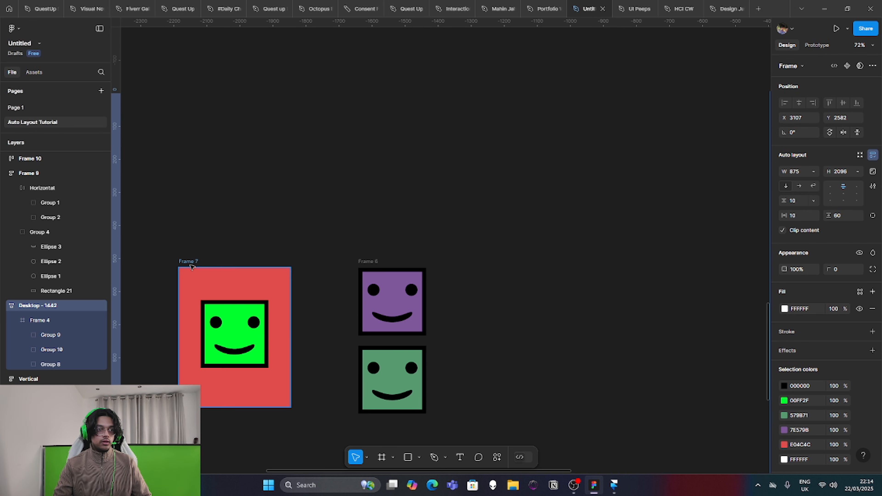
pyautogui.moveTo(191, 262); pyautogui.dragTo(542, 153)
pyautogui.hscroll(4, 590, 196)
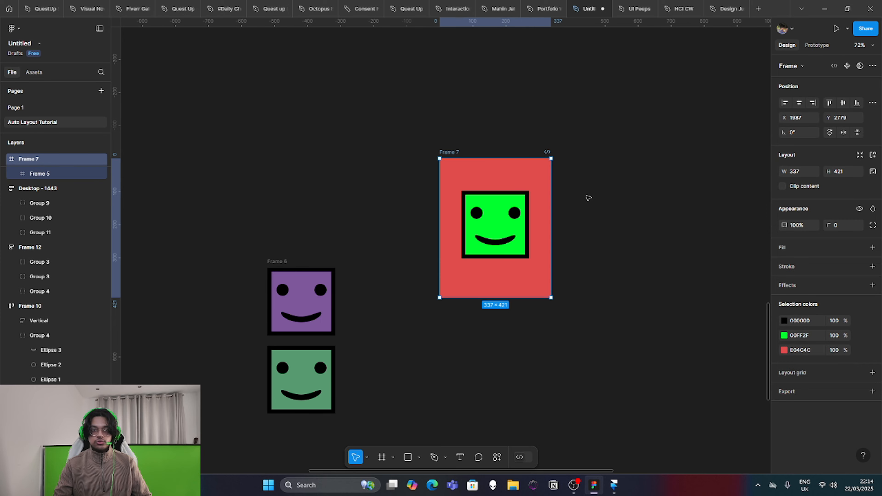
pyautogui.click(591, 241)
pyautogui.click(420, 152)
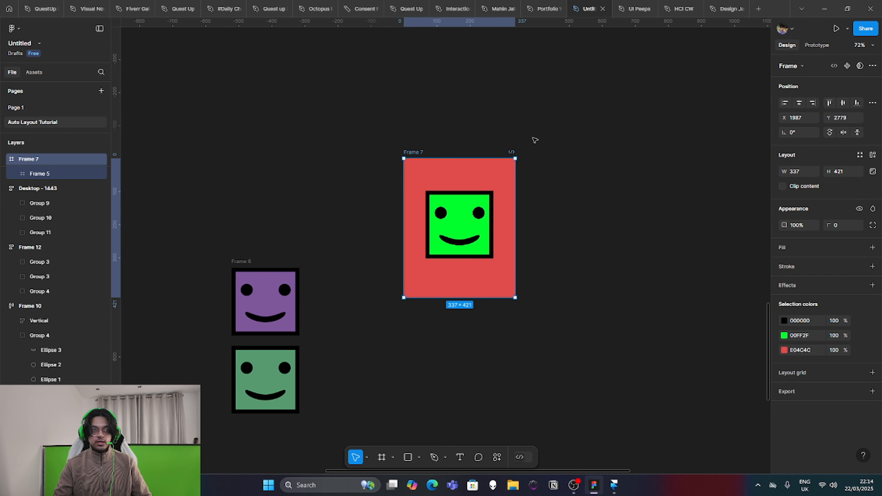
pyautogui.click(535, 140)
# - Move the purple-face Frame 6 and the teal face beside Frame 7, stacking teal below purple within the height of Frame 7
pyautogui.click(241, 262)
pyautogui.keyDown('shift'); pyautogui.click(264, 376); pyautogui.keyUp('shift')
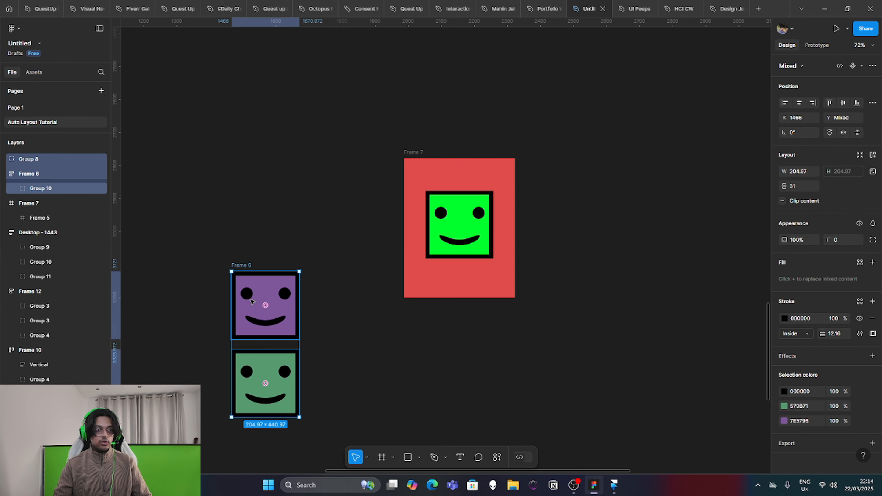
pyautogui.moveTo(237, 282); pyautogui.dragTo(544, 366)
pyautogui.click(625, 283)
pyautogui.moveTo(542, 329); pyautogui.dragTo(609, 150)
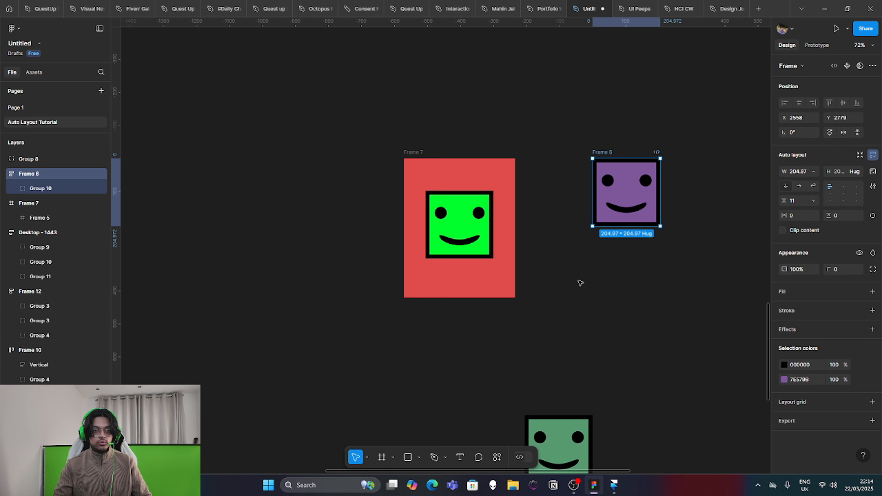
pyautogui.click(563, 353)
pyautogui.moveTo(555, 437); pyautogui.dragTo(624, 256)
# - Wrap the stacked purple and teal faces in a vertical auto layout frame and move it closer to Frame 7
pyautogui.moveTo(690, 322); pyautogui.dragTo(565, 132)
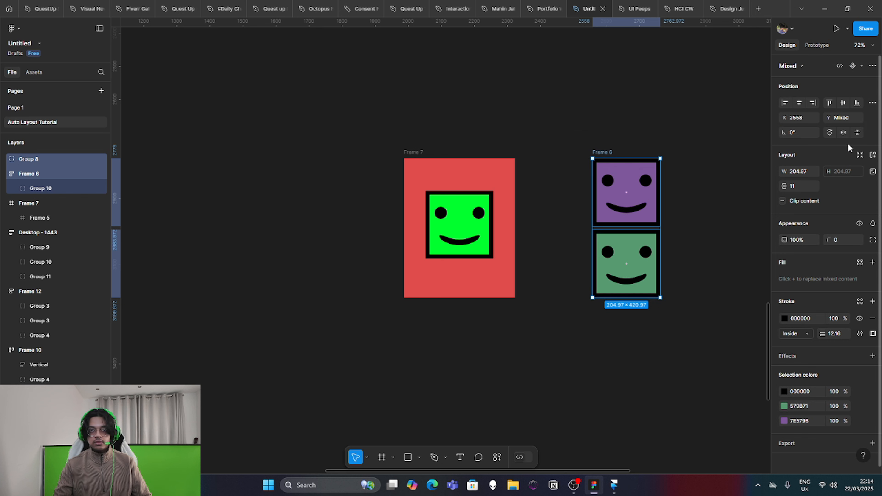
pyautogui.click(874, 155)
pyautogui.click(620, 136)
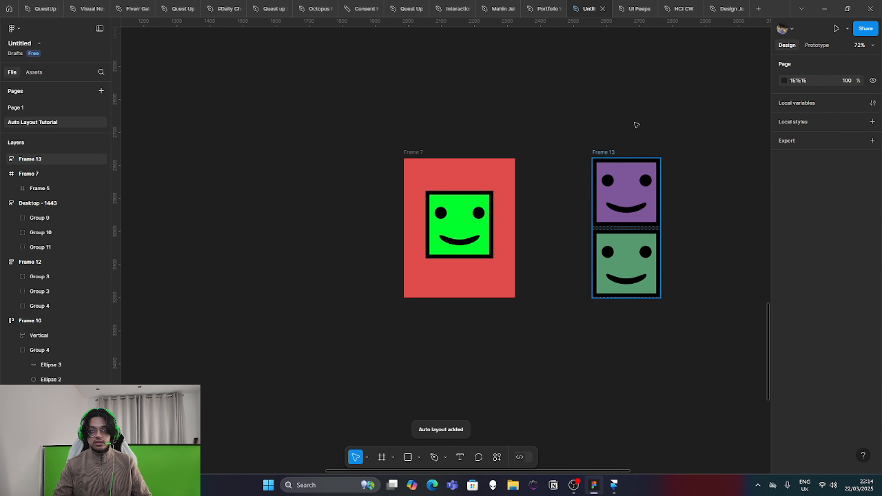
pyautogui.moveTo(608, 153); pyautogui.dragTo(546, 154)
# - Combine Frame 7 and the two-face stack into one horizontal auto layout frame and reposition it on the canvas
pyautogui.moveTo(645, 329); pyautogui.dragTo(384, 137)
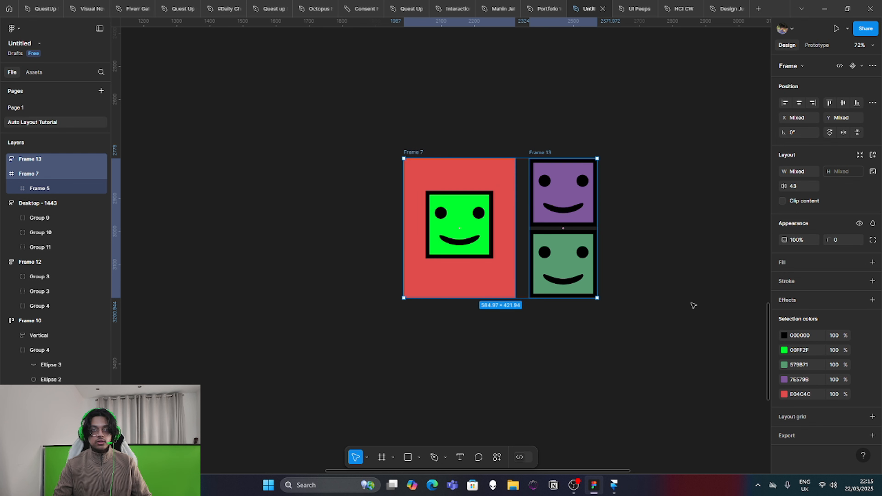
pyautogui.moveTo(634, 309); pyautogui.dragTo(536, 154)
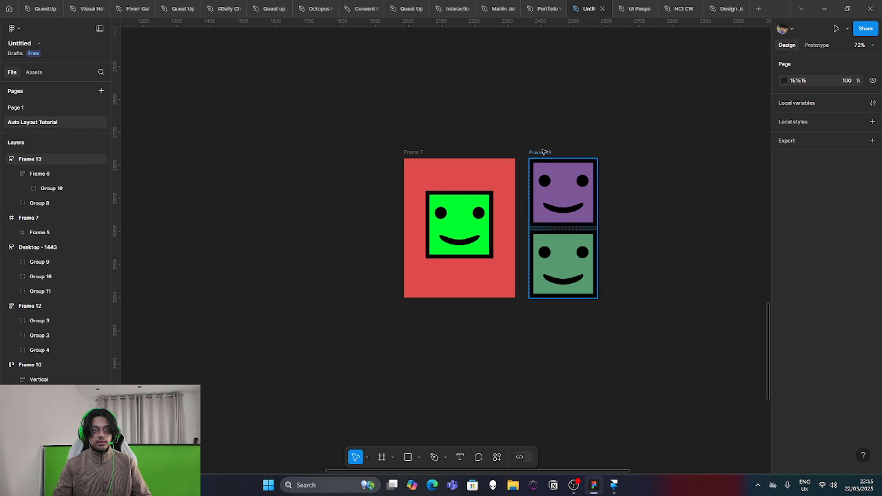
pyautogui.moveTo(641, 326); pyautogui.dragTo(388, 122)
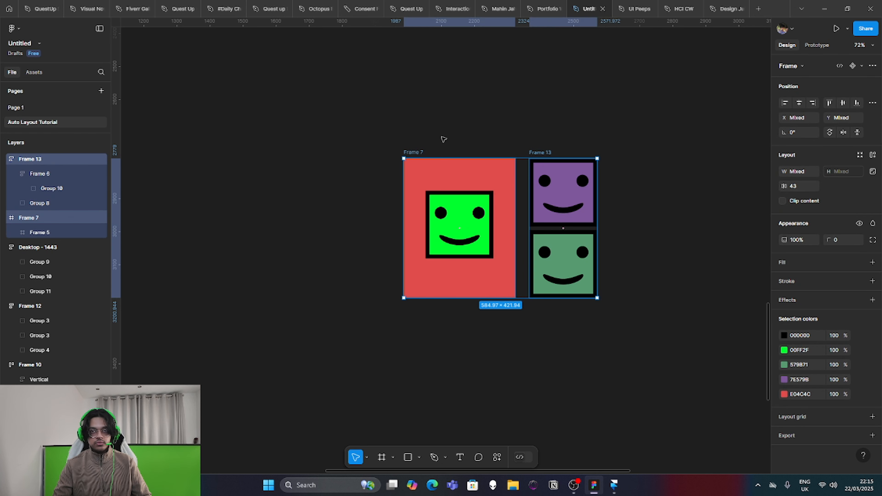
pyautogui.click(873, 156)
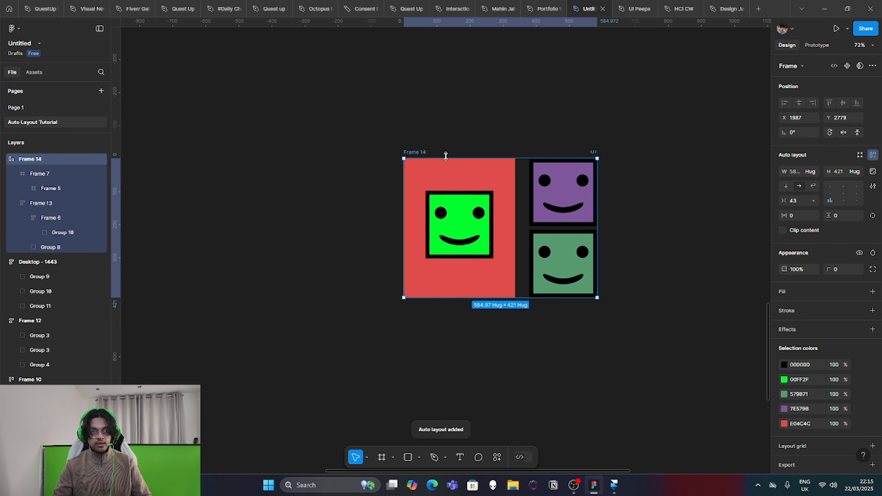
pyautogui.moveTo(416, 155); pyautogui.dragTo(369, 215)
# - Copy a green face from Frame 11 and paste it on the empty canvas below Frame 14
pyautogui.scroll(-3, 384, 211)
pyautogui.click(537, 272)
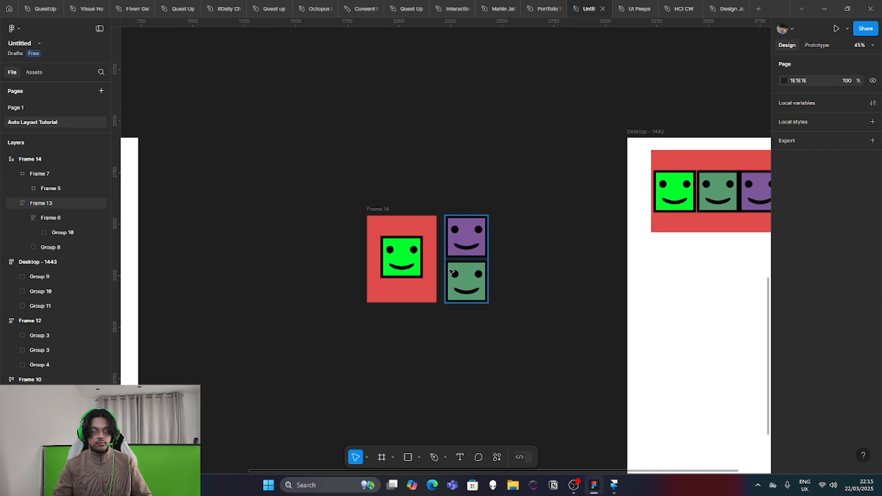
pyautogui.click(458, 246)
pyautogui.scroll(-4, 386, 345)
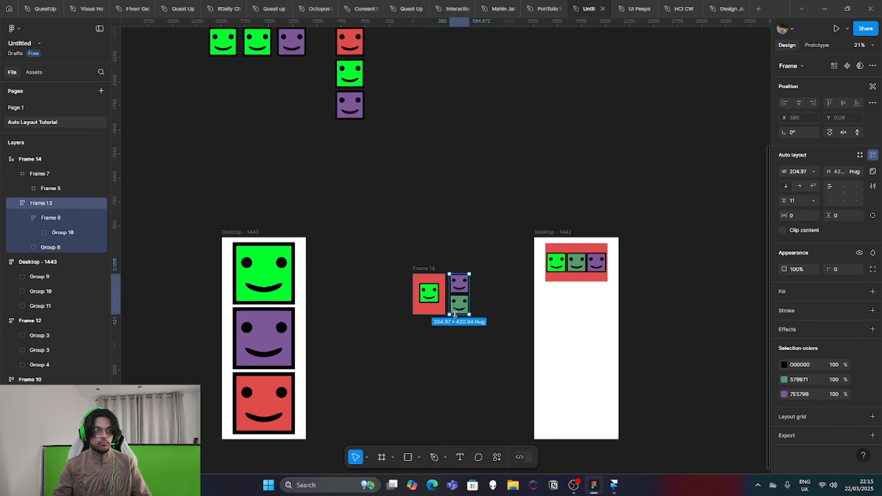
pyautogui.scroll(2, 271, 148)
pyautogui.click(221, 90)
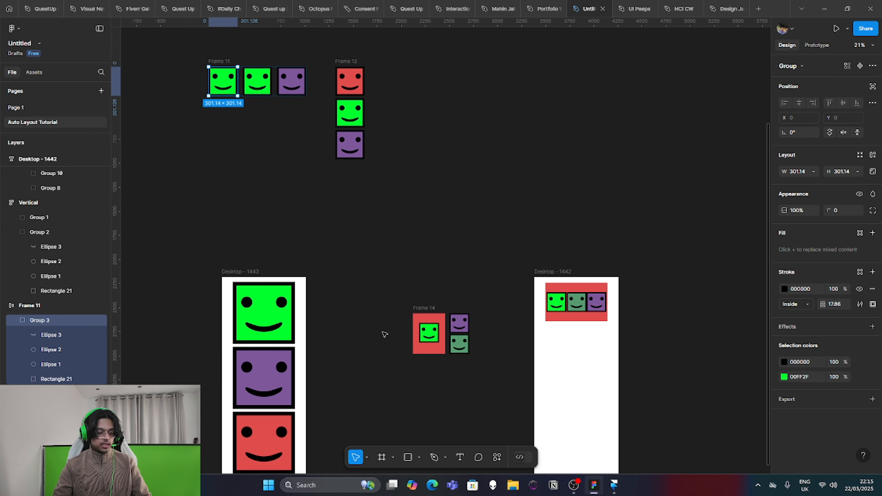
pyautogui.click(418, 428)
pyautogui.scroll(-1, 413, 386)
pyautogui.scroll(3, 434, 363)
pyautogui.rightClick(251, 116)
pyautogui.click(257, 125)
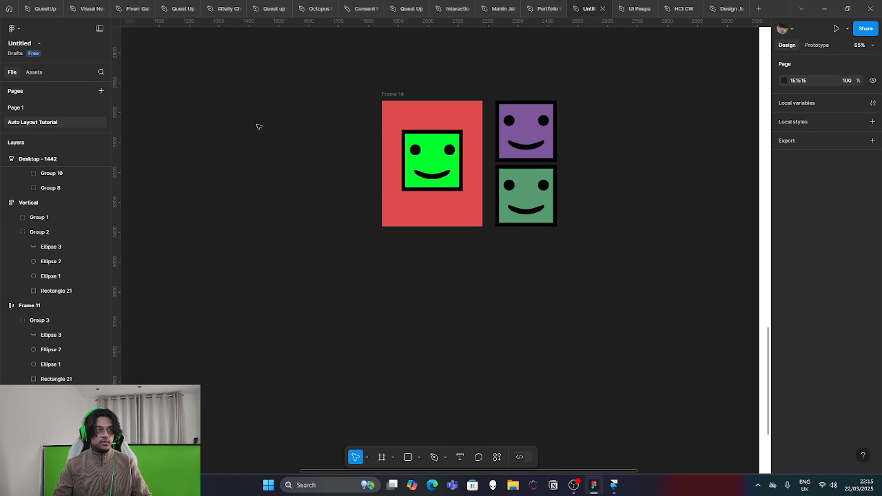
pyautogui.moveTo(284, 142); pyautogui.dragTo(367, 350)
pyautogui.click(655, 266)
pyautogui.scroll(3, 490, 254)
pyautogui.click(604, 316)
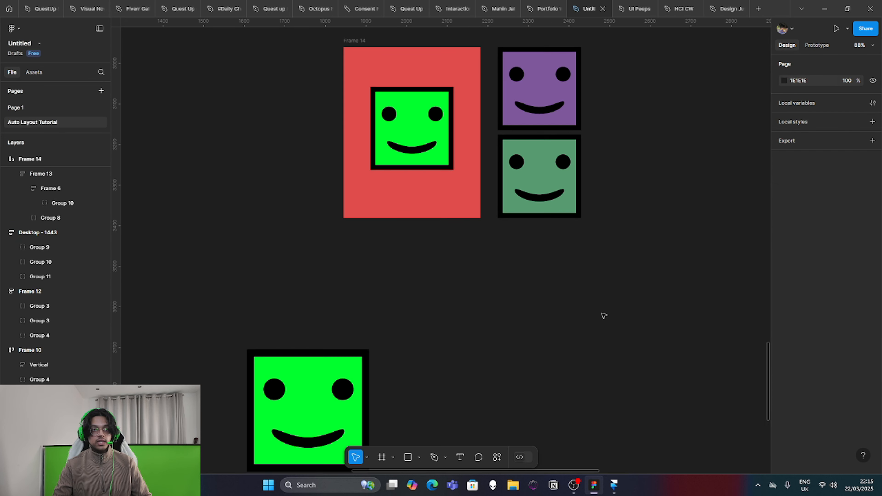
# - Try the vertical layout direction on Frame 14 and switch it back to horizontal
pyautogui.scroll(3, 604, 315)
pyautogui.click(489, 171)
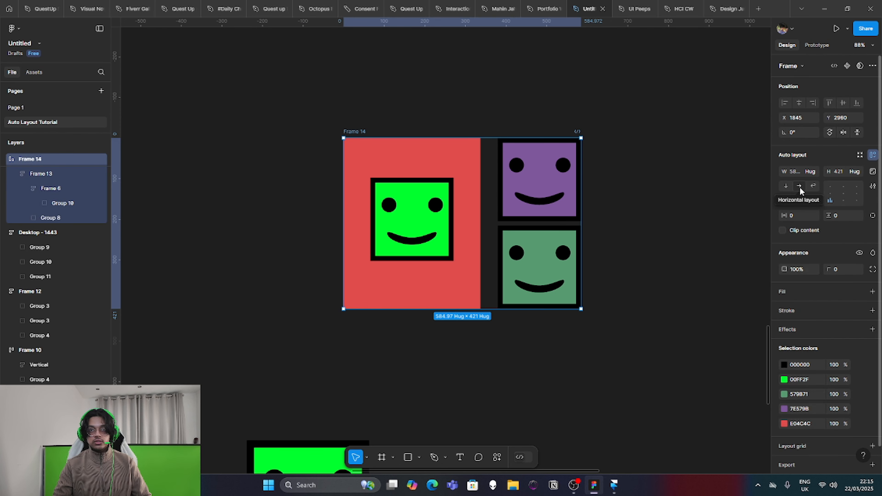
pyautogui.click(787, 186)
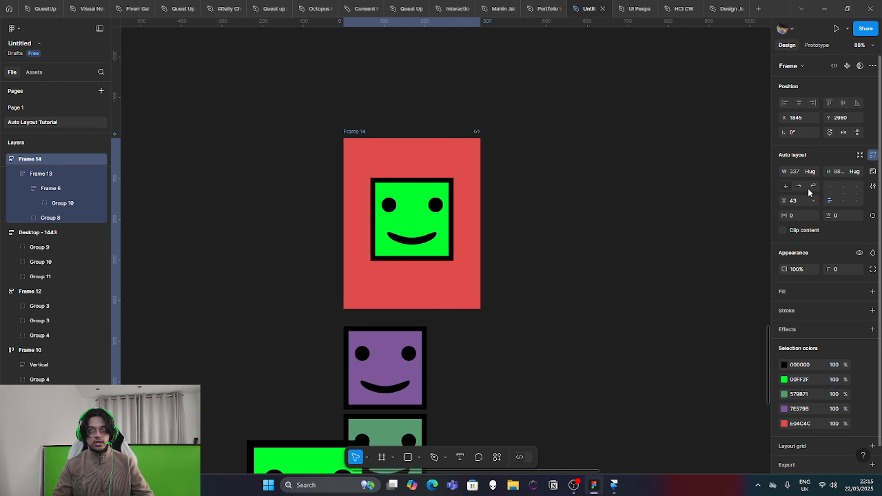
pyautogui.click(799, 186)
# - Delete the loose green face below Frame 14
pyautogui.scroll(-3, 542, 232)
pyautogui.click(417, 377)
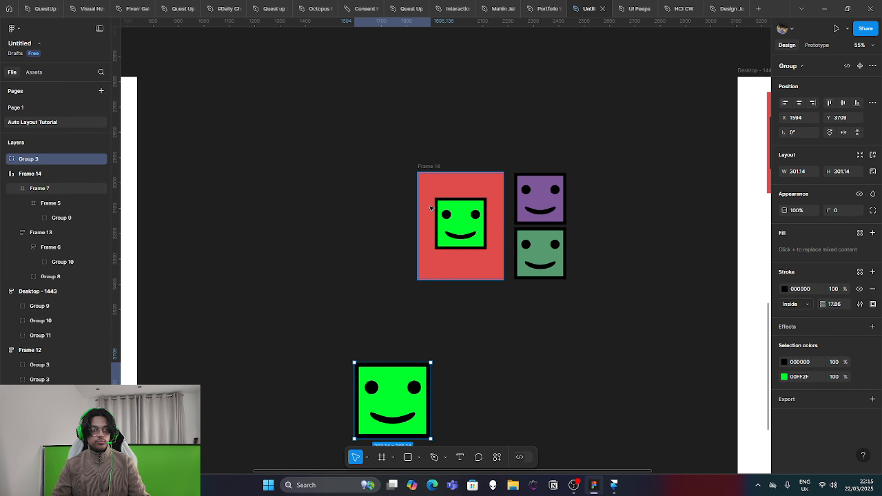
pyautogui.press('Delete')
# - Place Frame 14 below Frame 4 inside the Desktop - 1442 frame and set its width to 645 to match Frame 4
pyautogui.scroll(-2, 448, 228)
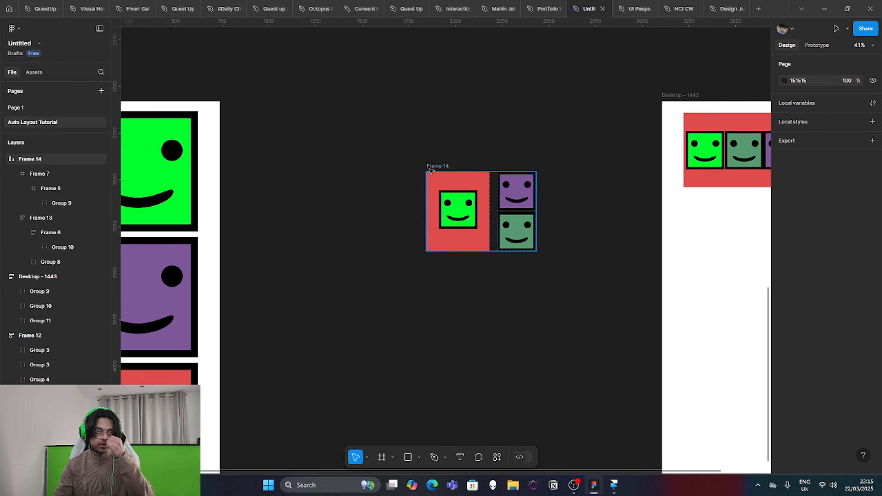
pyautogui.moveTo(431, 168); pyautogui.dragTo(643, 196)
pyautogui.keyDown('ctrl'); pyautogui.scroll(3, 646, 188); pyautogui.keyUp('ctrl')
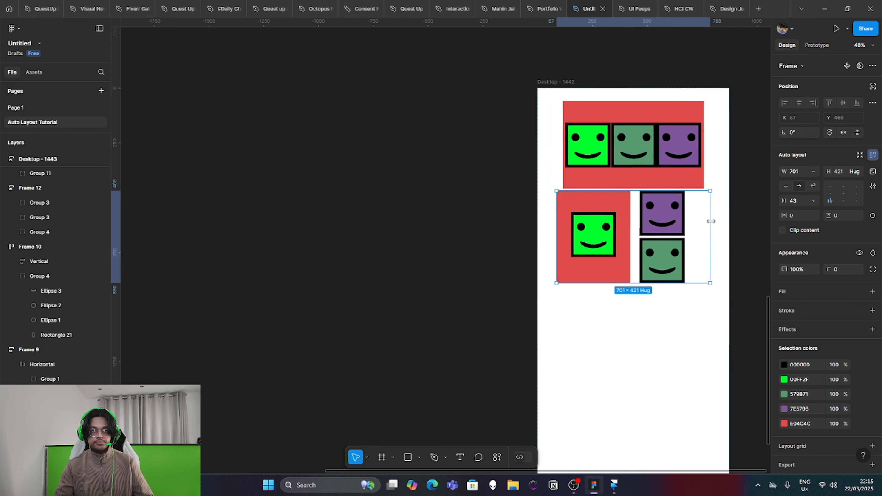
pyautogui.keyDown('ctrl'); pyautogui.scroll(1, 718, 193); pyautogui.keyUp('ctrl')
pyautogui.click(654, 154)
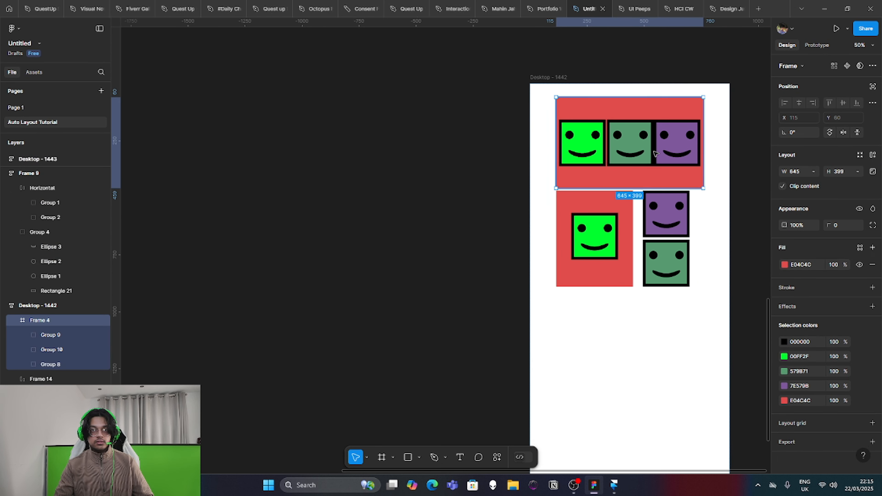
pyautogui.click(615, 223)
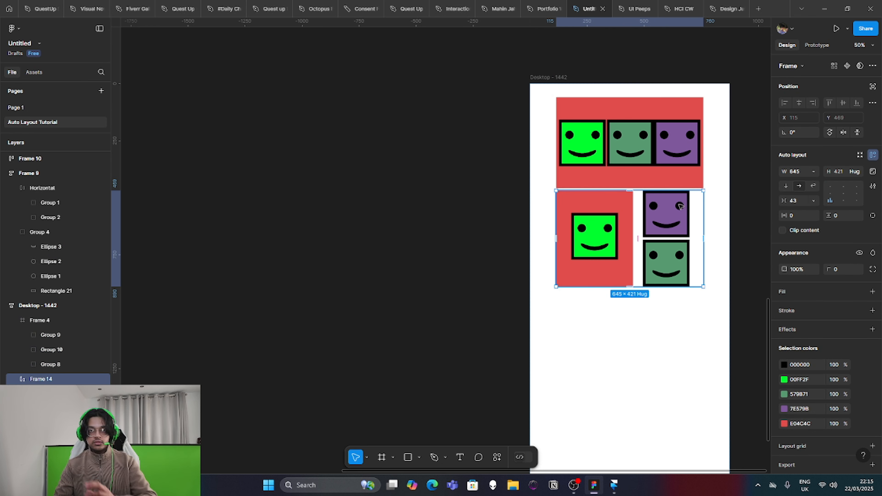
pyautogui.press('Escape')
# - Increase the vertical gap between objects in the Desktop - 1442 frame to 43, matching the gap inside Frame 14
pyautogui.keyDown('ctrl'); pyautogui.scroll(3, 677, 181); pyautogui.keyUp('ctrl')
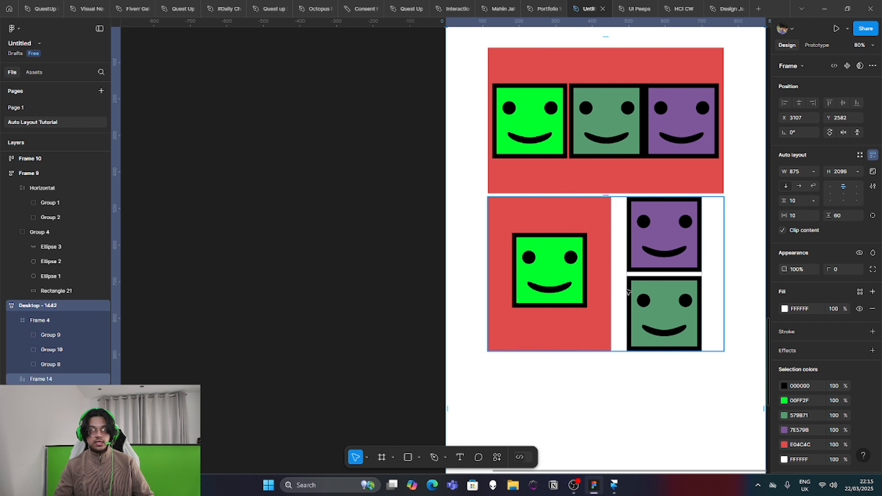
pyautogui.keyDown('ctrl'); pyautogui.scroll(-1, 716, 203); pyautogui.keyUp('ctrl')
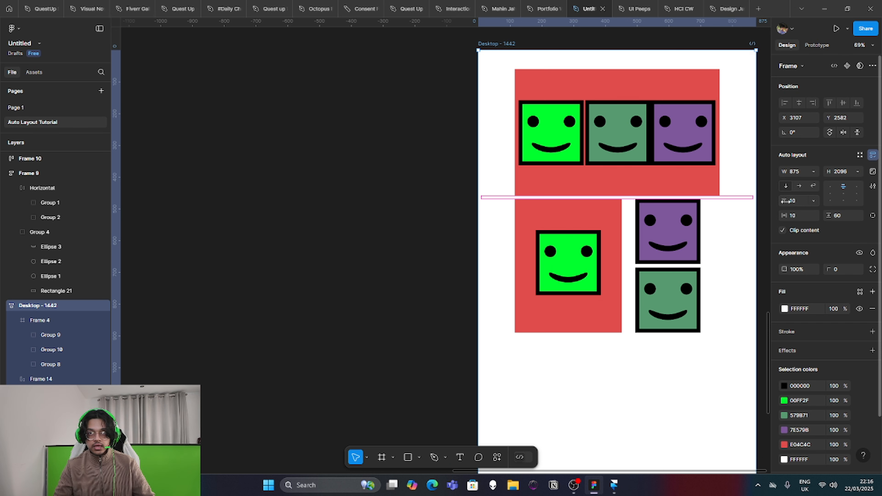
pyautogui.moveTo(785, 201); pyautogui.dragTo(796, 201)
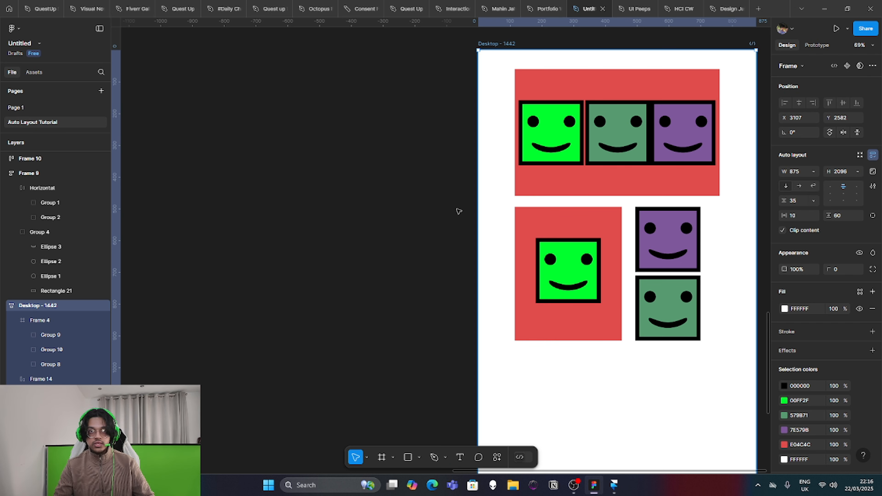
pyautogui.click(458, 211)
pyautogui.scroll(2, 469, 80)
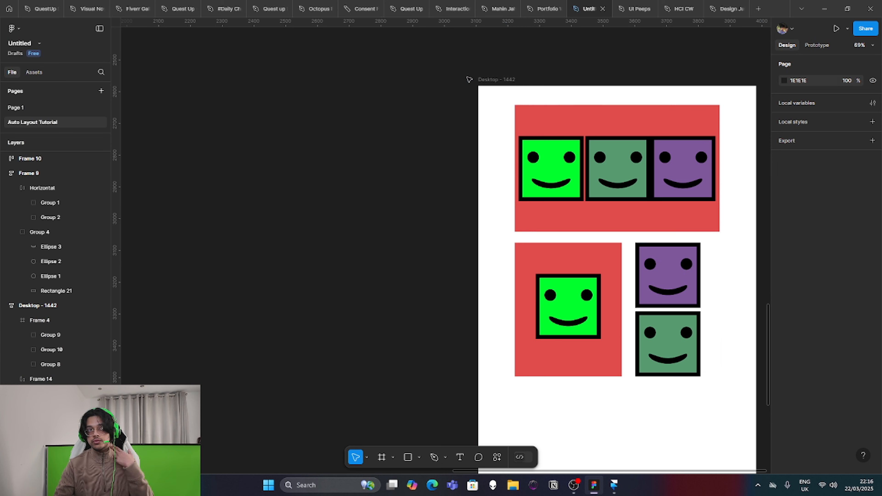
pyautogui.click(493, 79)
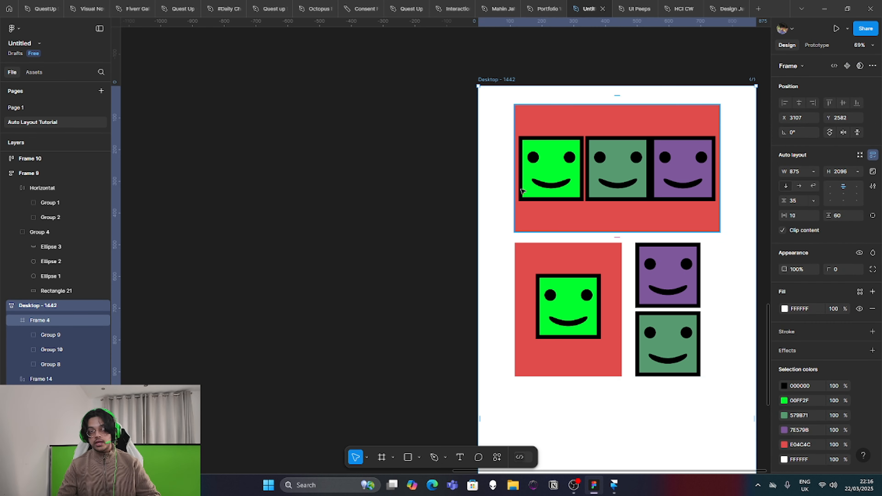
pyautogui.scroll(-1, 521, 191)
pyautogui.moveTo(785, 202); pyautogui.dragTo(795, 204)
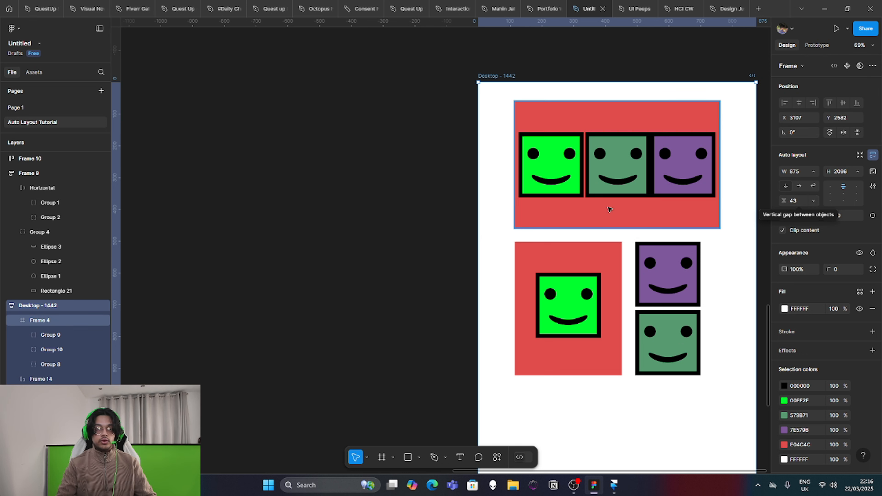
# - Paste a copy of Frame 14 on the empty canvas beside the Desktop - 1442 frame
pyautogui.scroll(-3, 608, 209)
pyautogui.scroll(2, 544, 312)
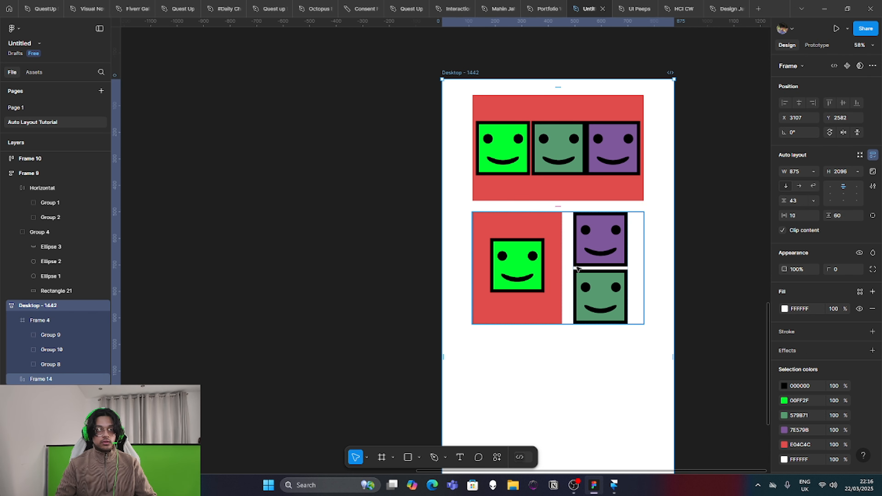
pyautogui.press('Escape')
pyautogui.rightClick(177, 183)
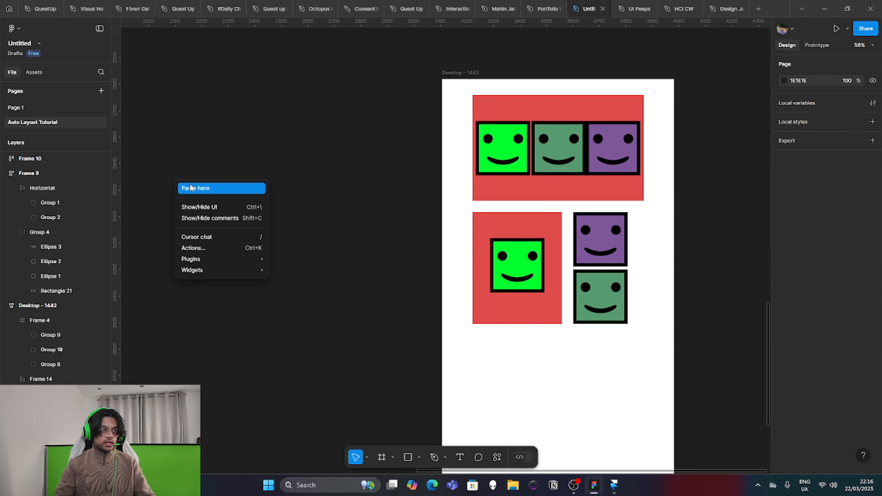
pyautogui.click(191, 188)
pyautogui.hscroll(-3, 305, 257)
# - Flip the Frame 14 copy horizontally and place it below the original Frame 14 inside the Desktop - 1442 frame
pyautogui.rightClick(320, 243)
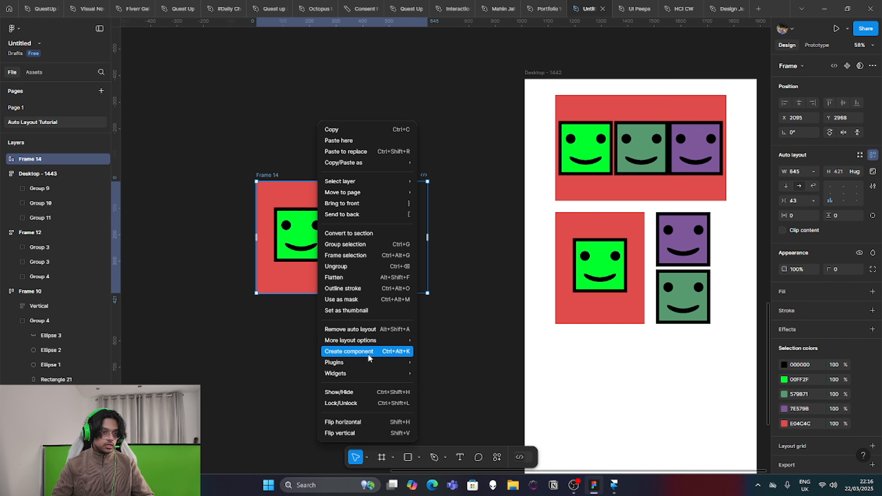
pyautogui.click(375, 422)
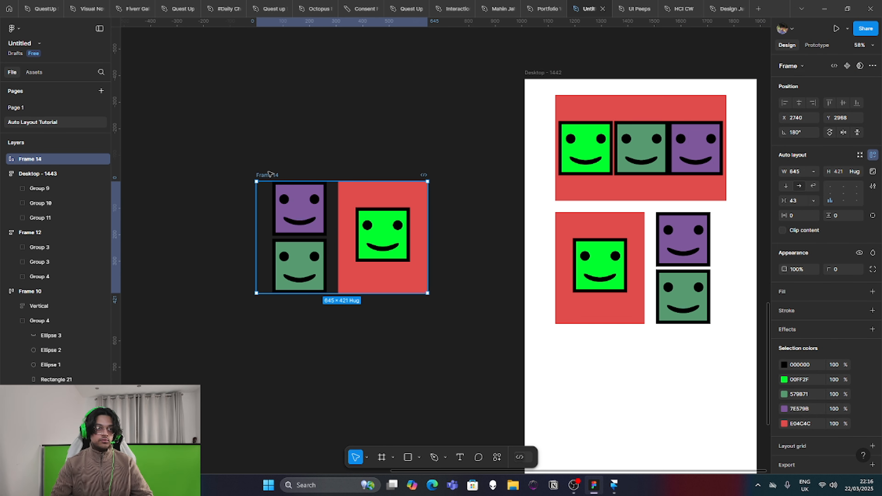
pyautogui.moveTo(270, 173); pyautogui.dragTo(558, 332)
pyautogui.scroll(-3, 540, 330)
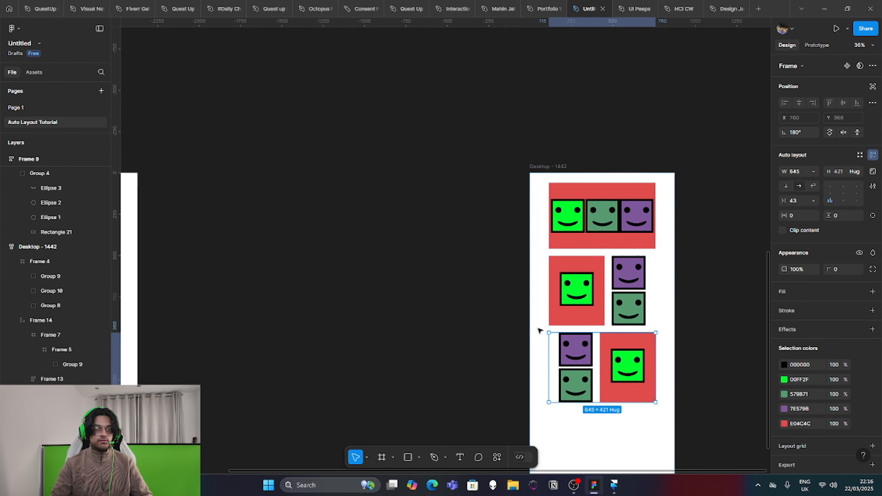
# - Compare the row arrangement in the Desktop - 1442 frame with the three stacked faces in the Desktop - 1443 frame
pyautogui.scroll(2, 627, 363)
pyautogui.click(689, 277)
pyautogui.scroll(-1, 689, 277)
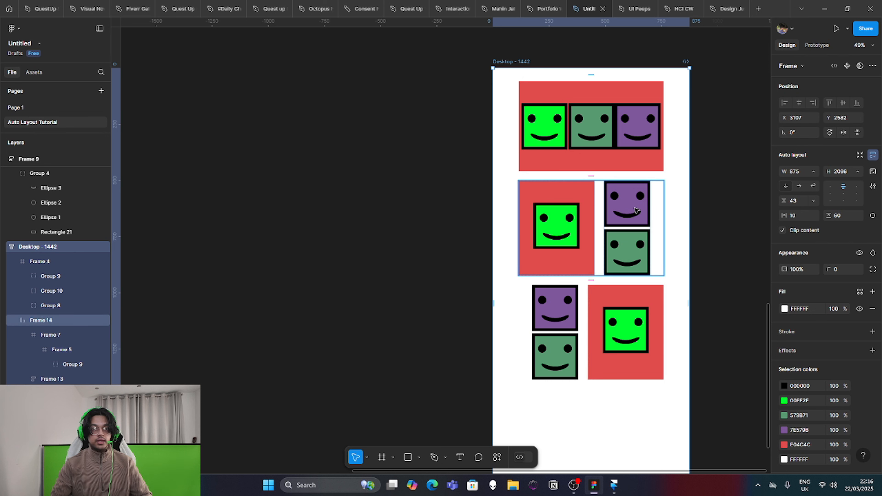
pyautogui.scroll(-3, 527, 323)
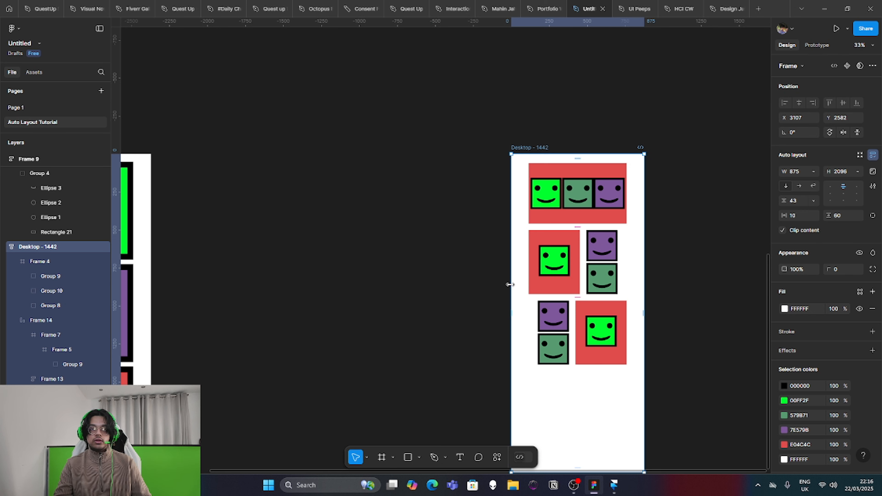
pyautogui.scroll(1, 549, 203)
pyautogui.hscroll(-6, 352, 312)
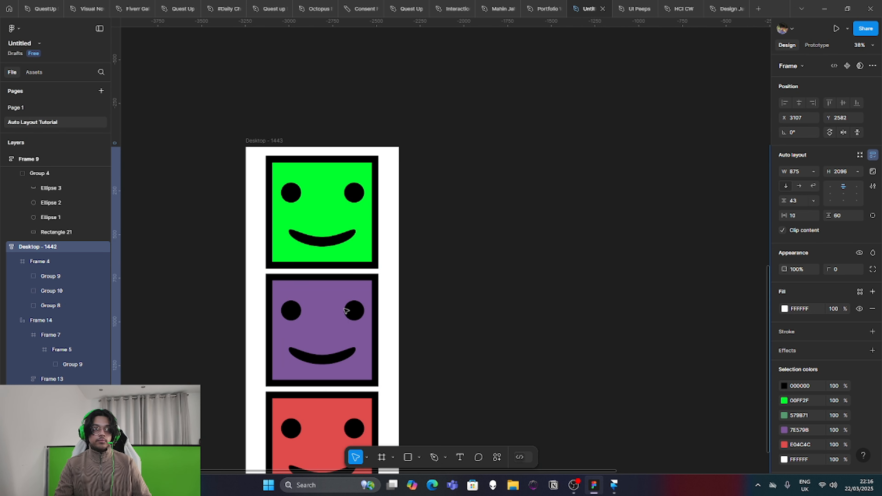
pyautogui.hscroll(-1, 291, 239)
pyautogui.click(314, 283)
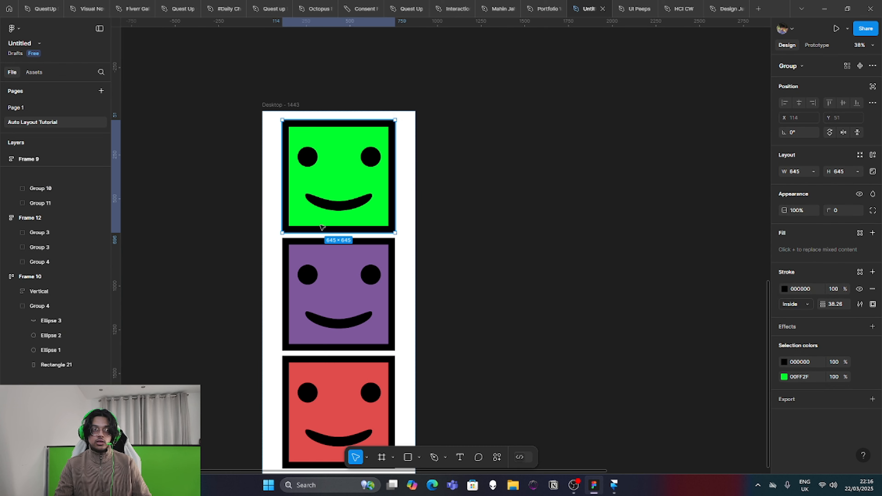
pyautogui.scroll(-4, 315, 286)
pyautogui.click(315, 293)
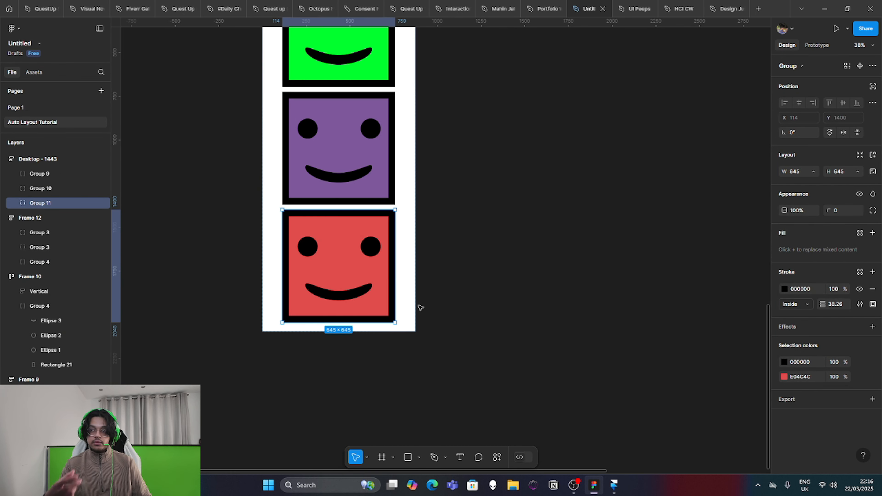
pyautogui.click(458, 284)
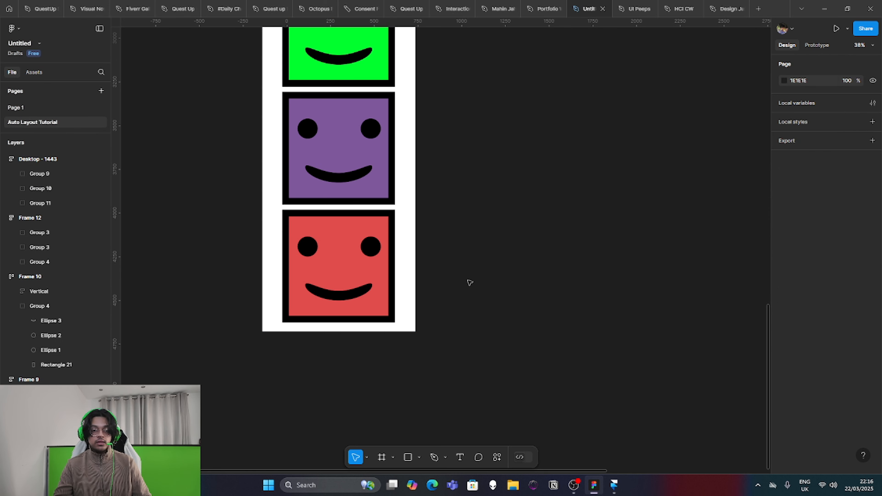
# - Switch to Framer and look through the Quest Up case study page from its hero section to the project timeline
pyautogui.click(614, 485)
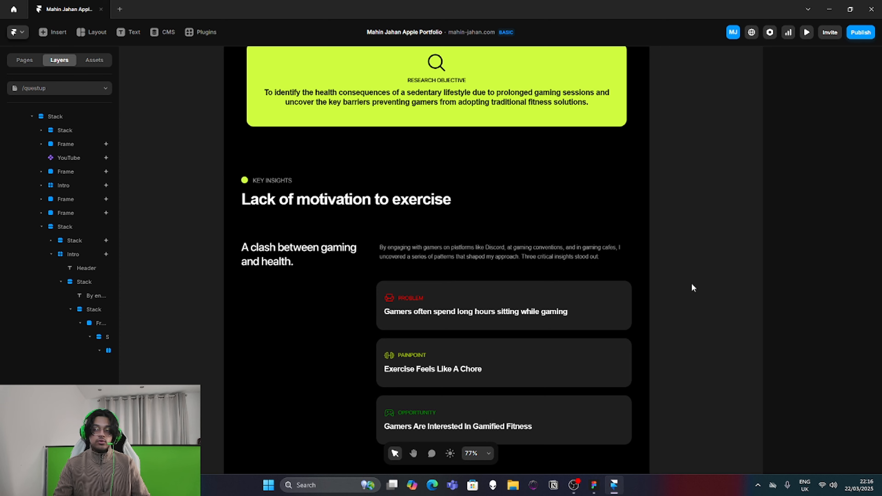
pyautogui.scroll(-5, 691, 283)
pyautogui.scroll(10, 654, 276)
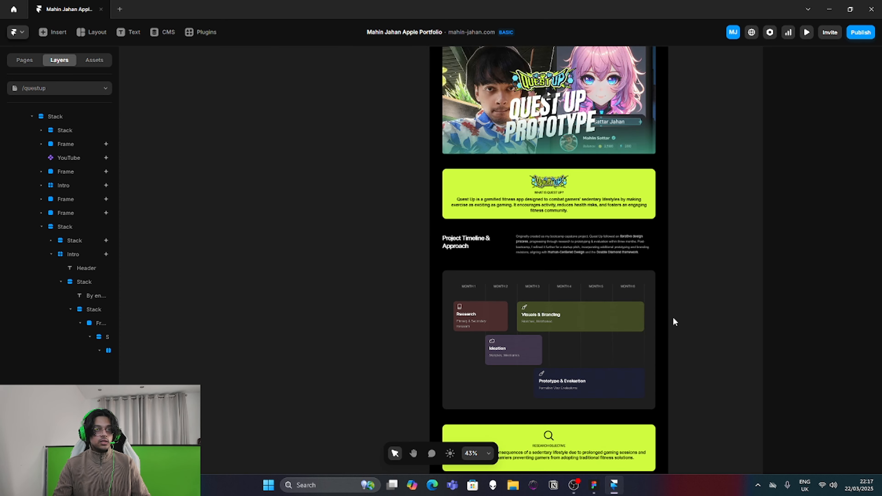
pyautogui.scroll(6, 665, 316)
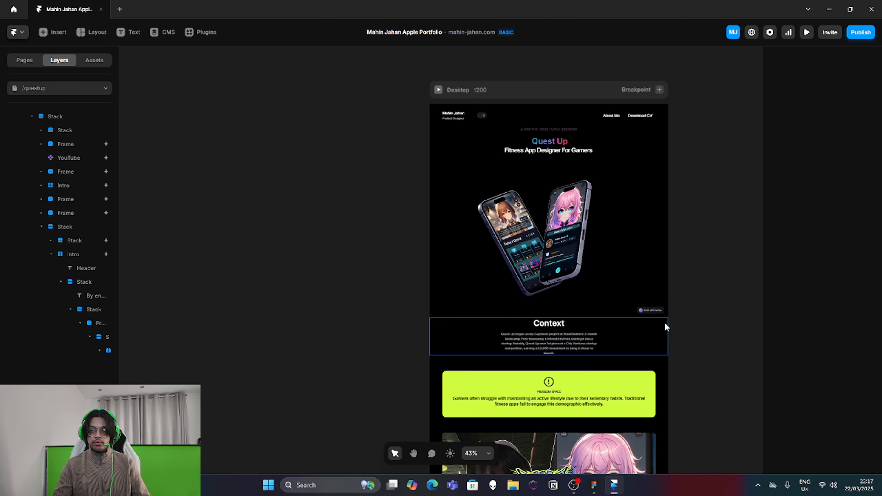
pyautogui.scroll(-3, 667, 320)
pyautogui.scroll(-5, 672, 313)
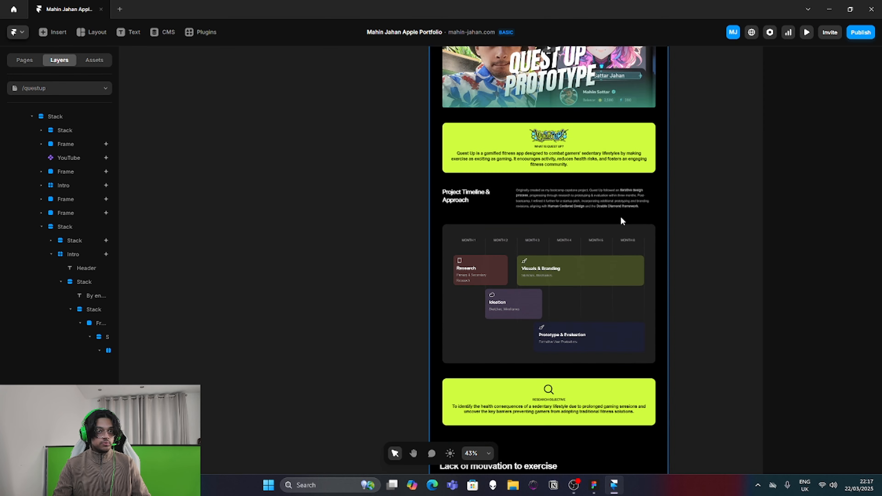
pyautogui.scroll(3, 620, 220)
pyautogui.scroll(3, 447, 175)
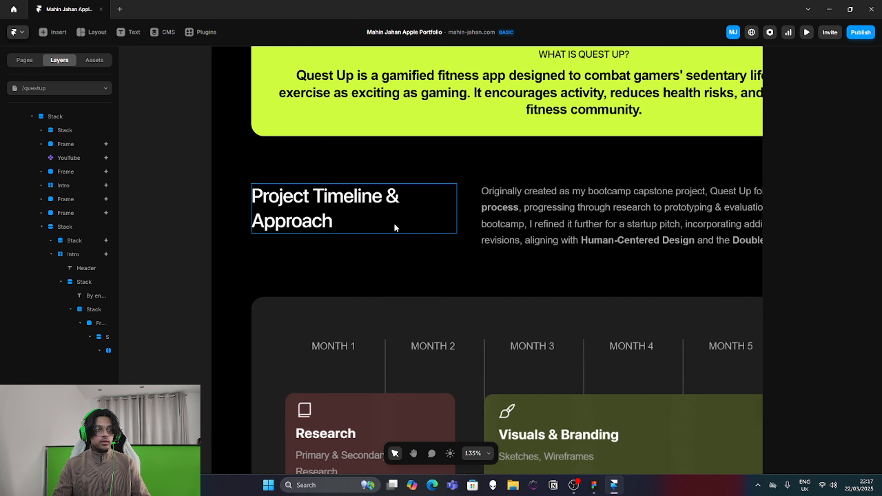
# - Examine the Project Timeline & Approach header, its description text and the Intro grid that holds both
pyautogui.hscroll(2, 348, 212)
pyautogui.click(250, 205)
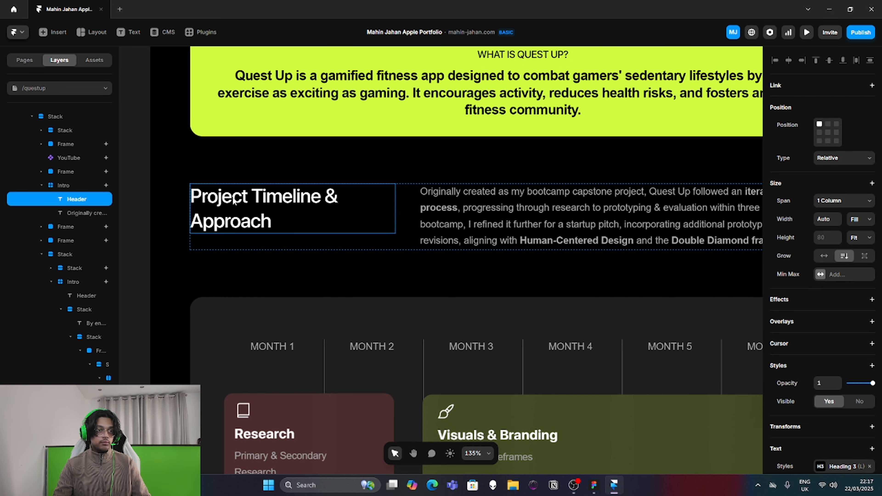
pyautogui.scroll(-3, 249, 225)
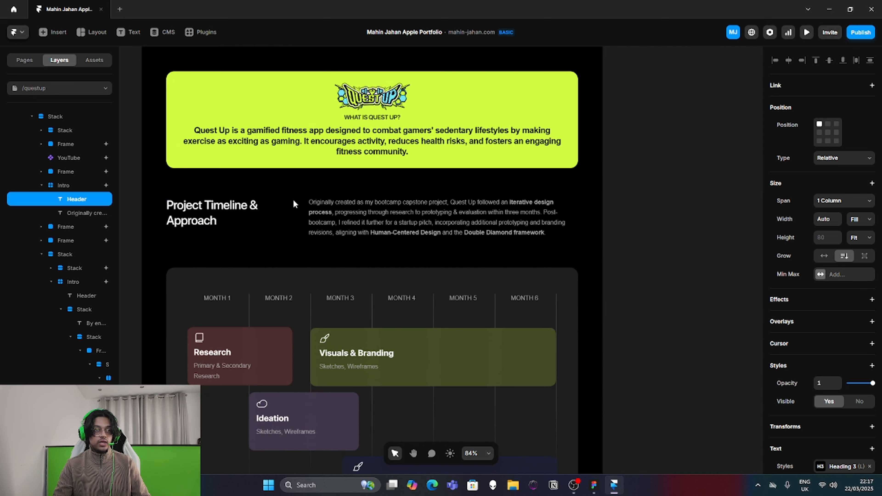
pyautogui.scroll(3, 292, 199)
pyautogui.click(352, 228)
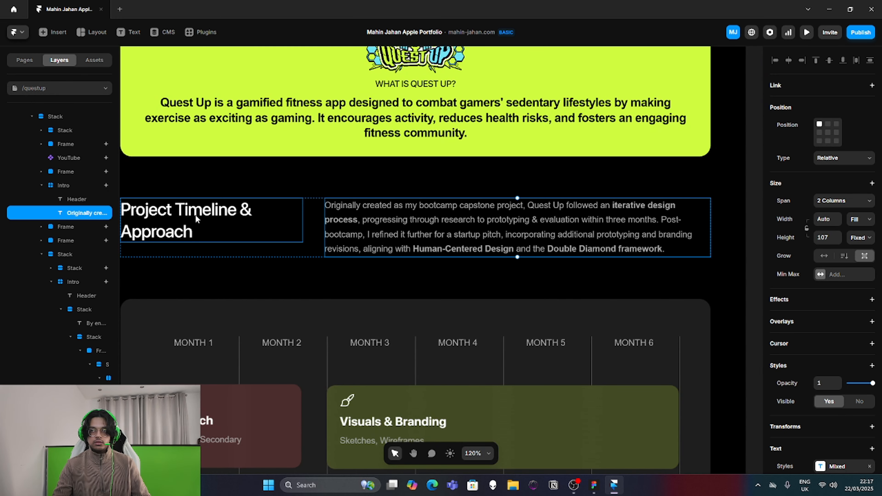
pyautogui.hscroll(-2, 196, 218)
pyautogui.scroll(-3, 196, 218)
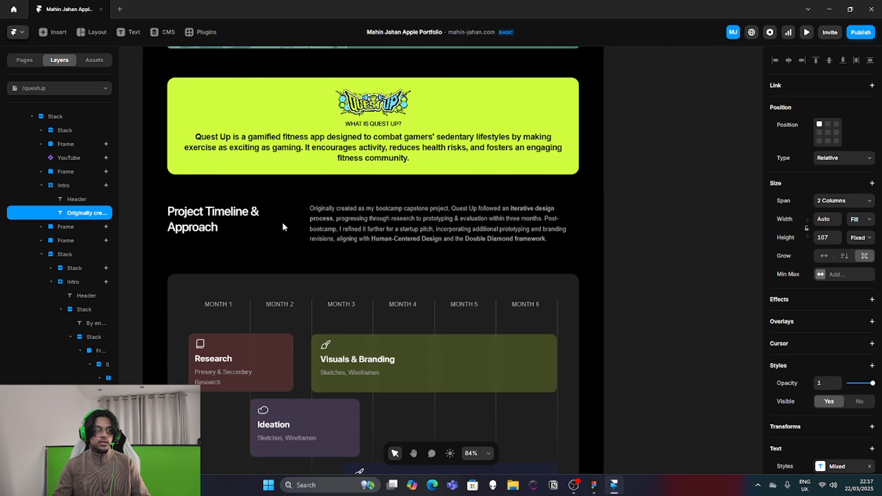
pyautogui.keyDown('shift'); pyautogui.click(215, 214); pyautogui.keyUp('shift')
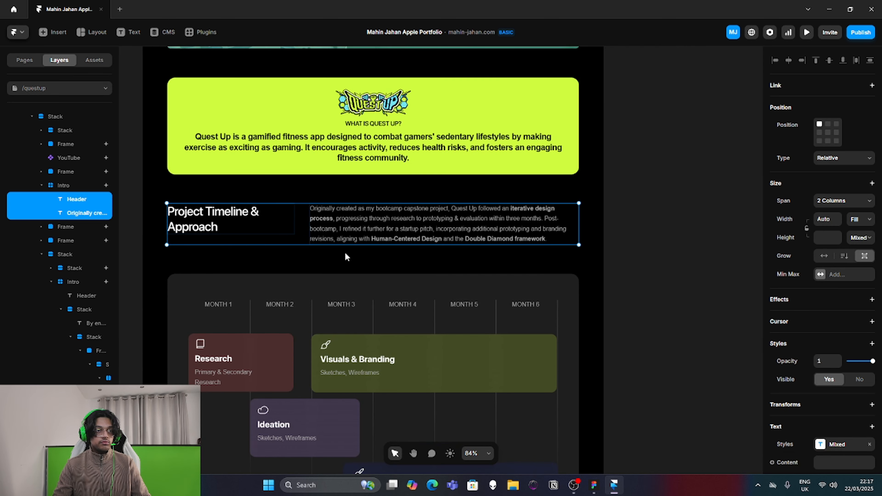
pyautogui.click(674, 214)
pyautogui.click(568, 211)
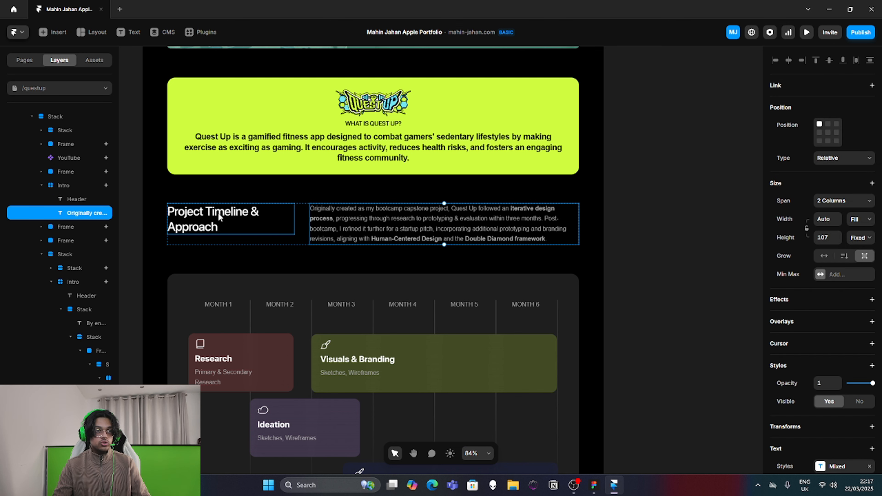
pyautogui.click(269, 240)
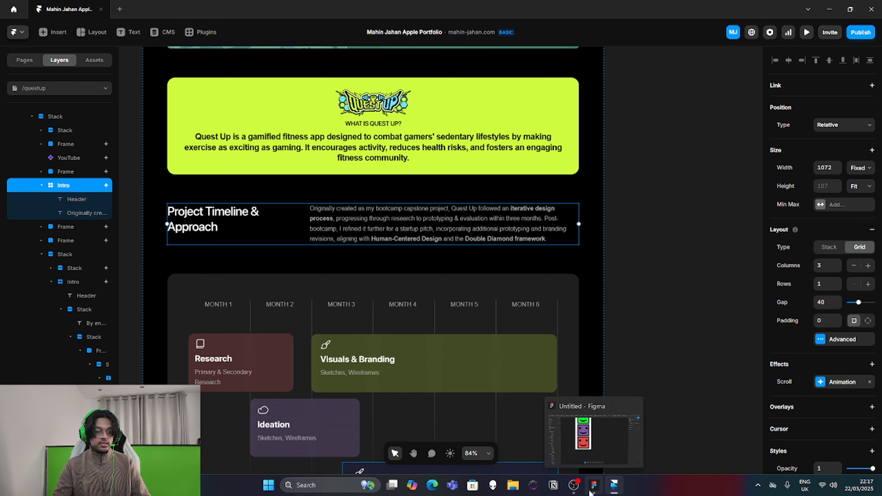
# - Switch to Figma and inspect the green and purple faces in the Horizontal frame for comparison with the Framer row
pyautogui.click(594, 485)
pyautogui.scroll(5, 692, 304)
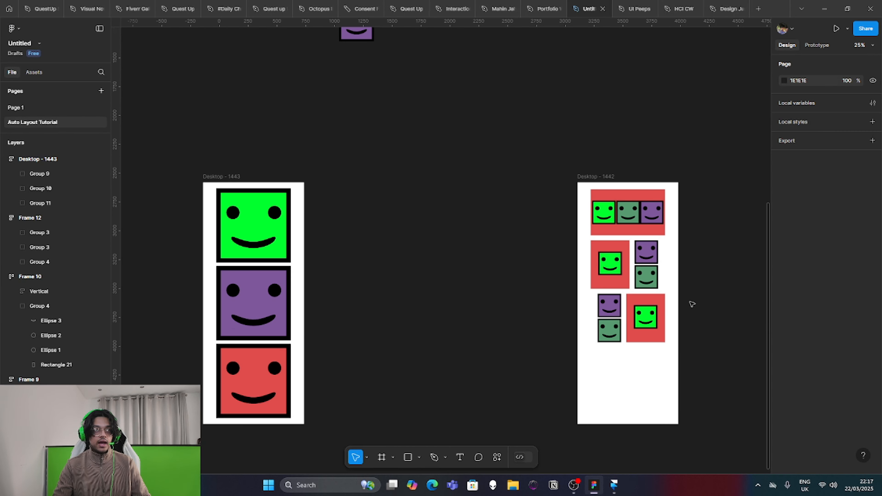
pyautogui.scroll(15, 483, 233)
pyautogui.scroll(3, 240, 222)
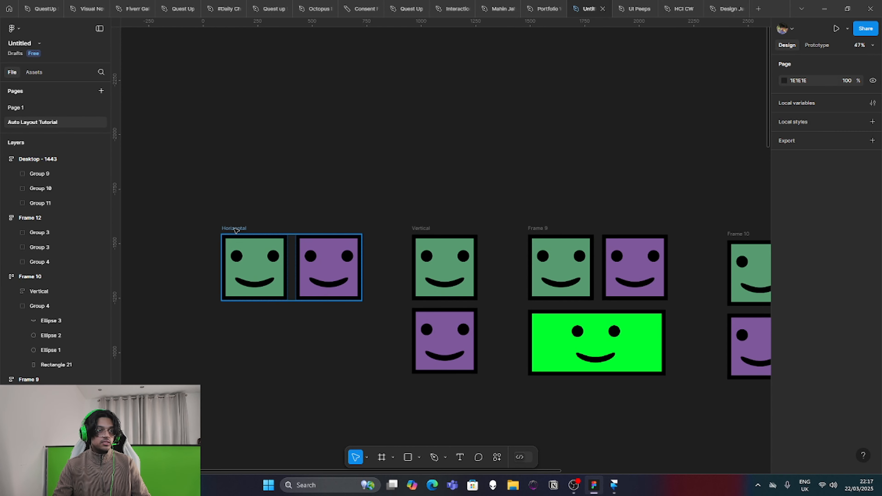
pyautogui.click(245, 264)
pyautogui.click(245, 268)
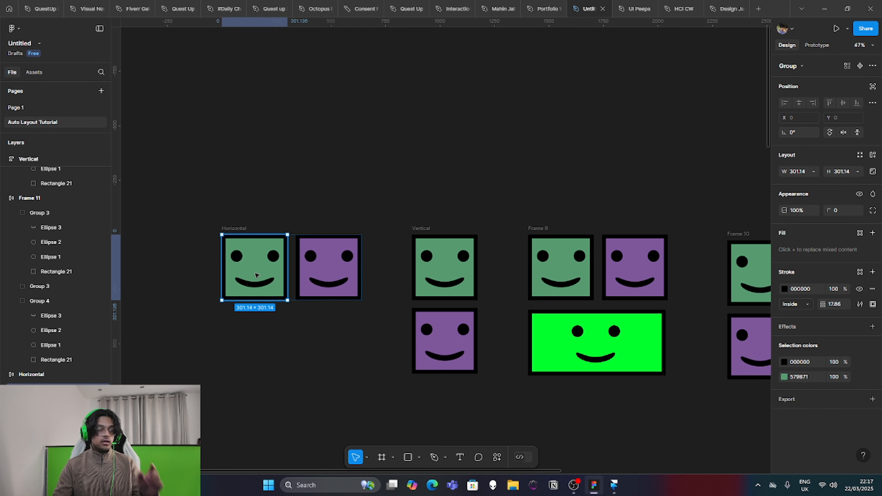
pyautogui.click(357, 273)
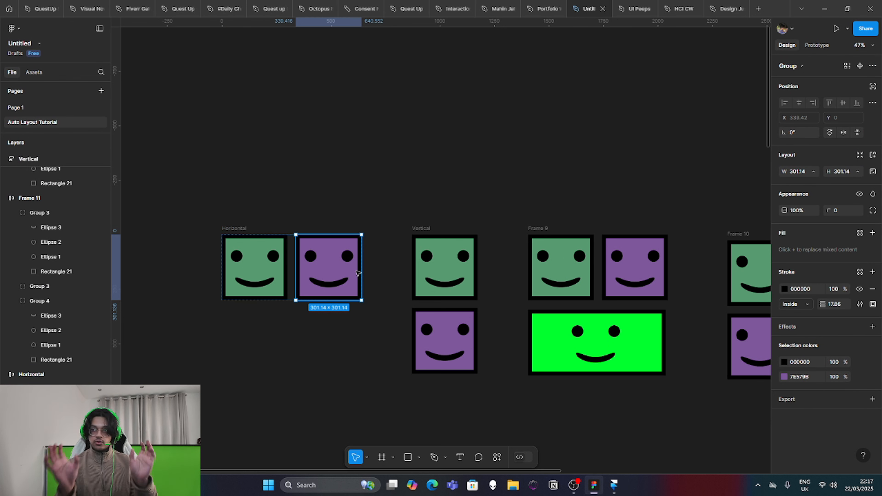
# - Switch to Framer and inspect the Intro grid, the lime Quest Up description frame and the YouTube component above it
pyautogui.click(615, 490)
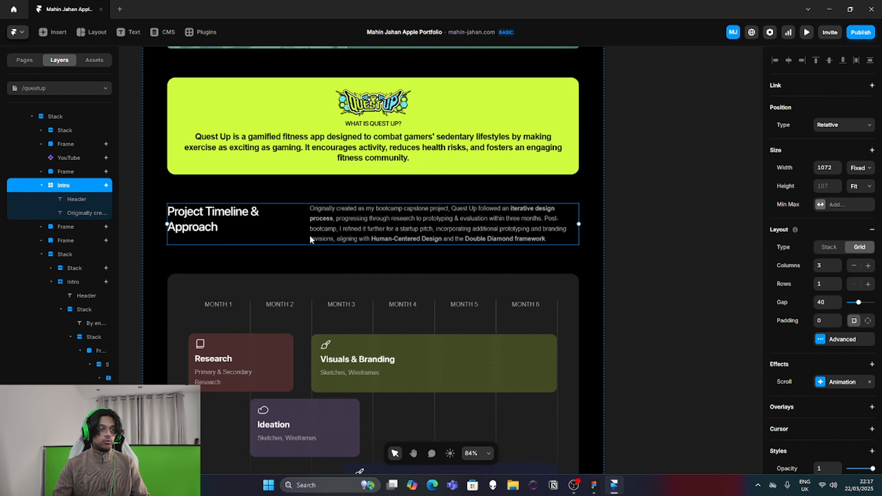
pyautogui.click(610, 208)
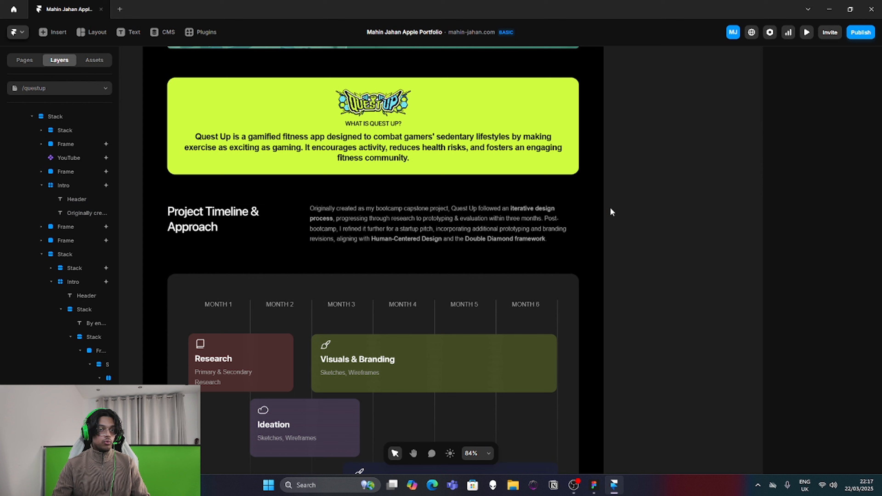
pyautogui.click(304, 237)
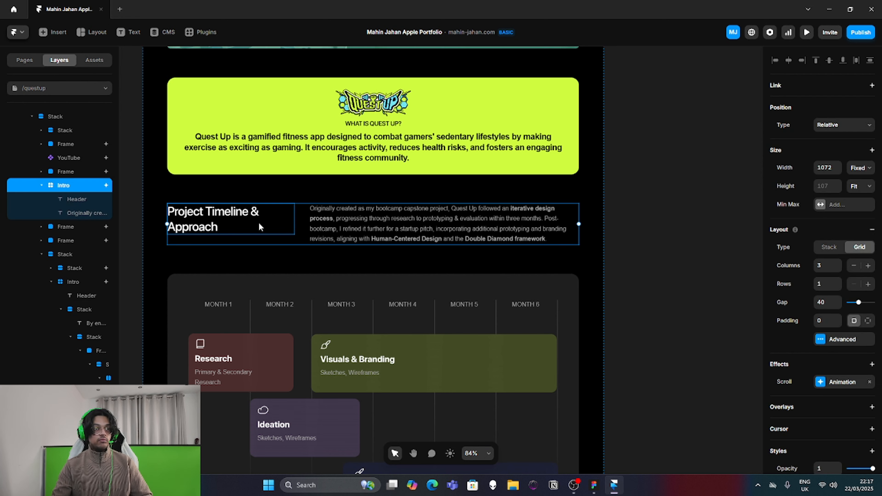
pyautogui.scroll(2, 302, 230)
pyautogui.click(308, 232)
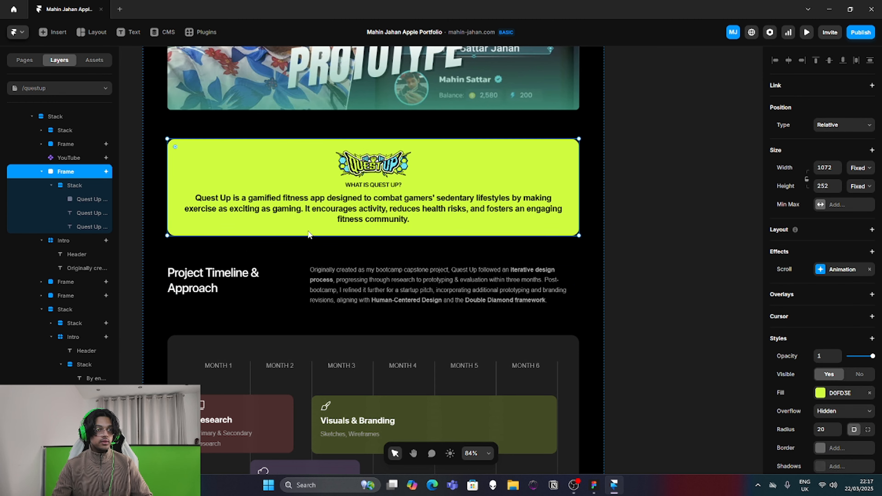
pyautogui.scroll(2, 311, 268)
pyautogui.click(326, 155)
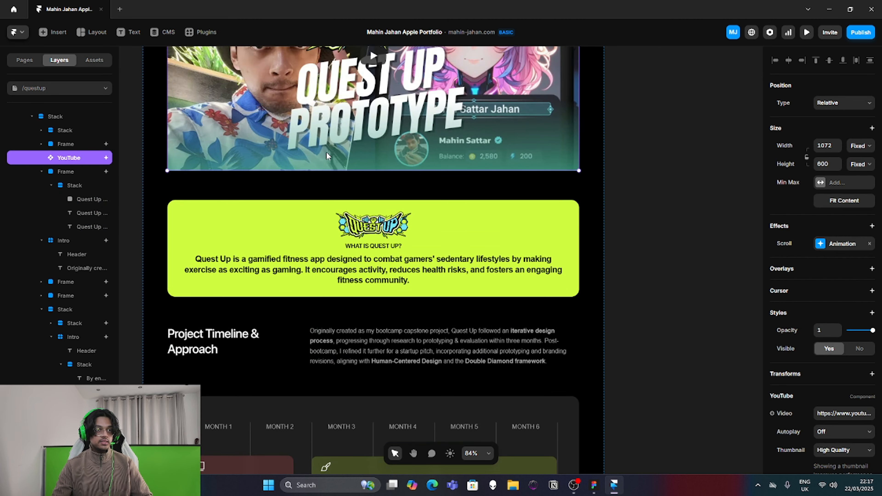
# - Switch to Figma and paste a copy of the Horizontal frame on the empty canvas beside the Desktop - 1442 frame
pyautogui.click(614, 486)
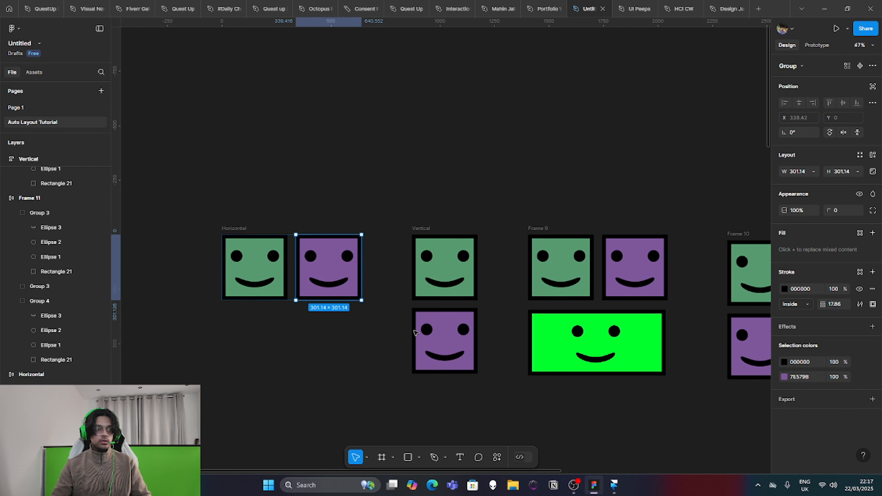
pyautogui.scroll(-3, 416, 330)
pyautogui.scroll(-8, 506, 301)
pyautogui.hscroll(2, 513, 307)
pyautogui.scroll(2, 573, 370)
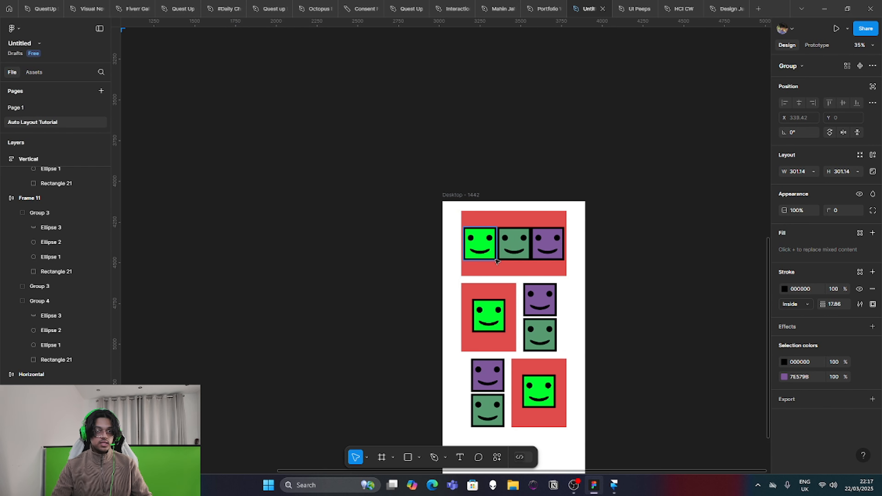
pyautogui.scroll(-2, 502, 290)
pyautogui.scroll(-5, 412, 213)
pyautogui.scroll(4, 347, 209)
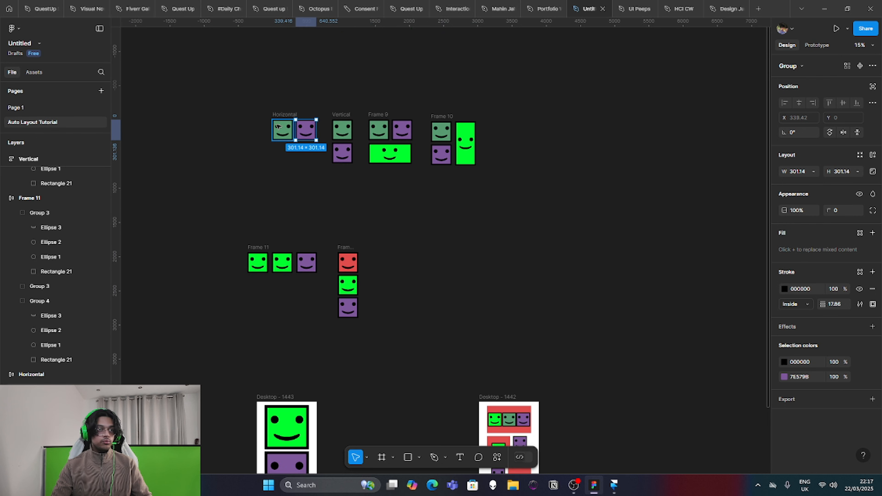
pyautogui.click(281, 115)
pyautogui.click(473, 283)
pyautogui.scroll(-7, 478, 281)
pyautogui.scroll(3, 427, 180)
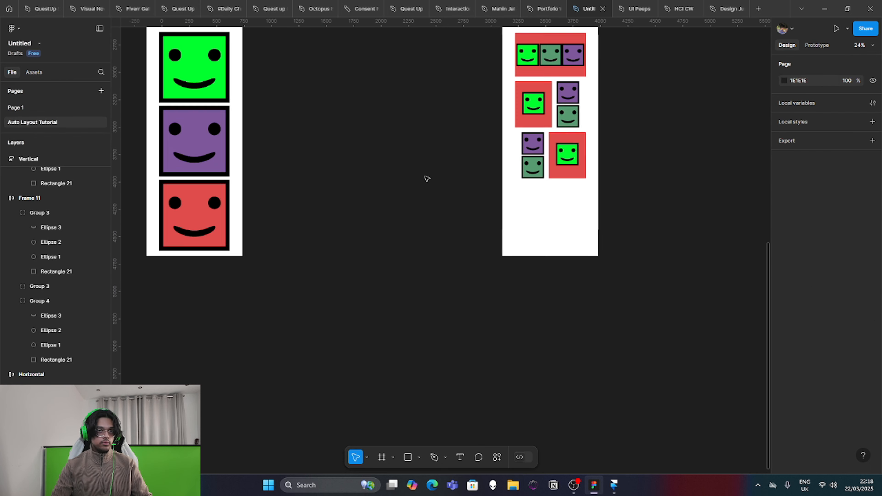
pyautogui.rightClick(411, 97)
pyautogui.click(424, 106)
pyautogui.scroll(3, 504, 122)
pyautogui.scroll(2, 471, 160)
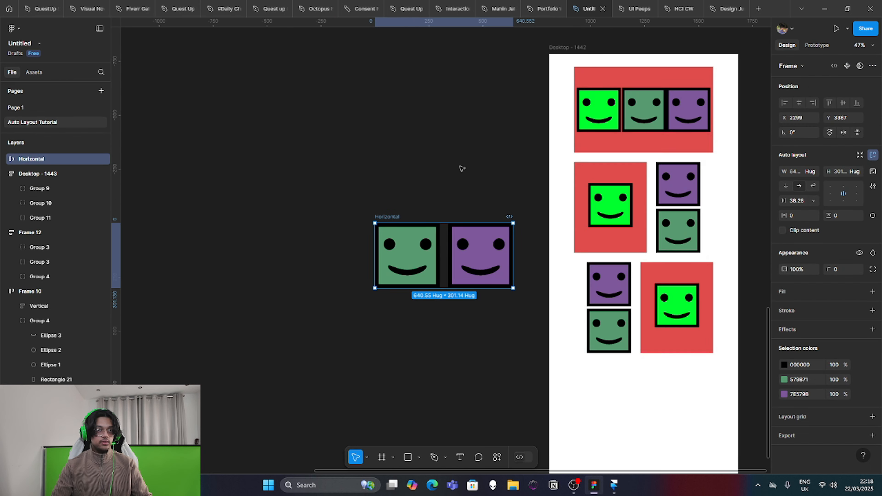
# - Place the Horizontal frame copy between the two Frame 14 rows inside the Desktop - 1442 frame
pyautogui.click(408, 252)
pyautogui.click(480, 266)
pyautogui.click(397, 178)
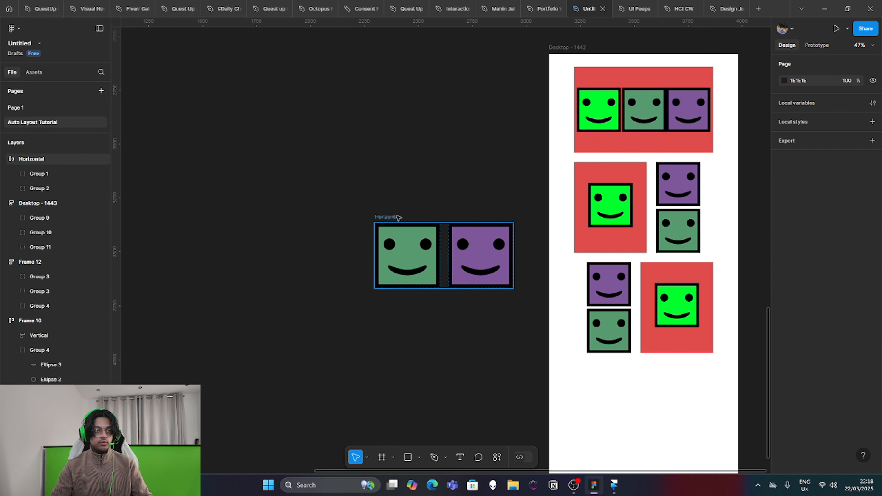
pyautogui.moveTo(397, 217); pyautogui.dragTo(626, 256)
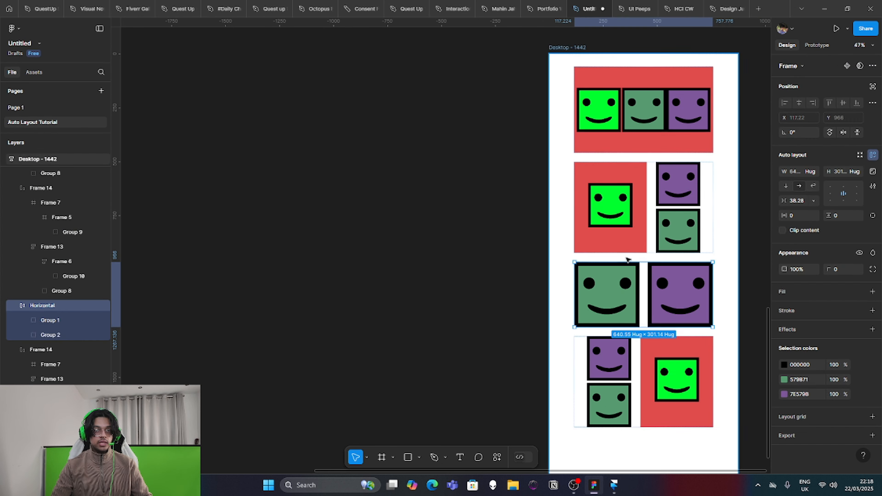
pyautogui.hscroll(3, 608, 209)
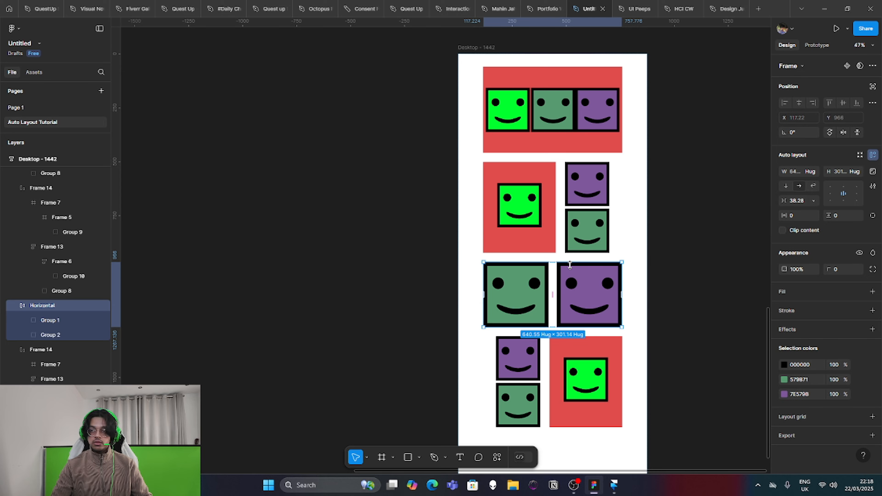
# - Switch to Framer and inspect the lime Quest Up description frame below the YouTube component
pyautogui.click(614, 485)
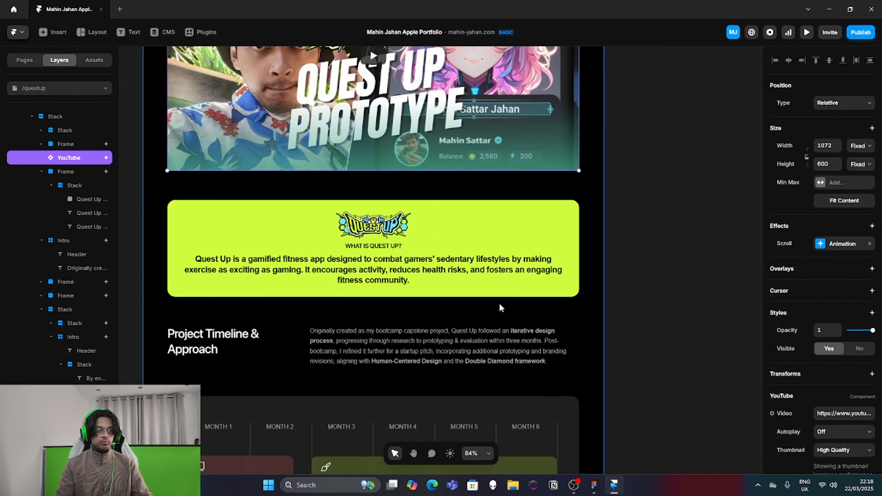
pyautogui.scroll(-2, 254, 297)
pyautogui.scroll(3, 193, 291)
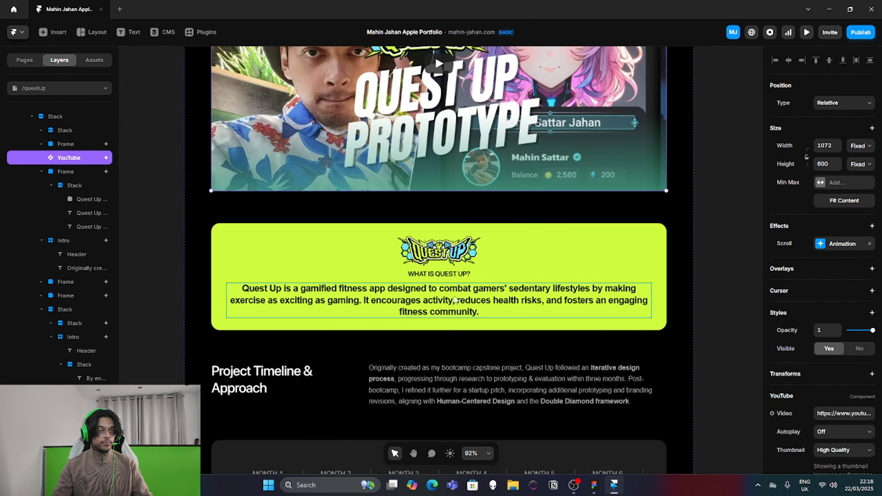
pyautogui.scroll(3, 455, 300)
pyautogui.click(543, 215)
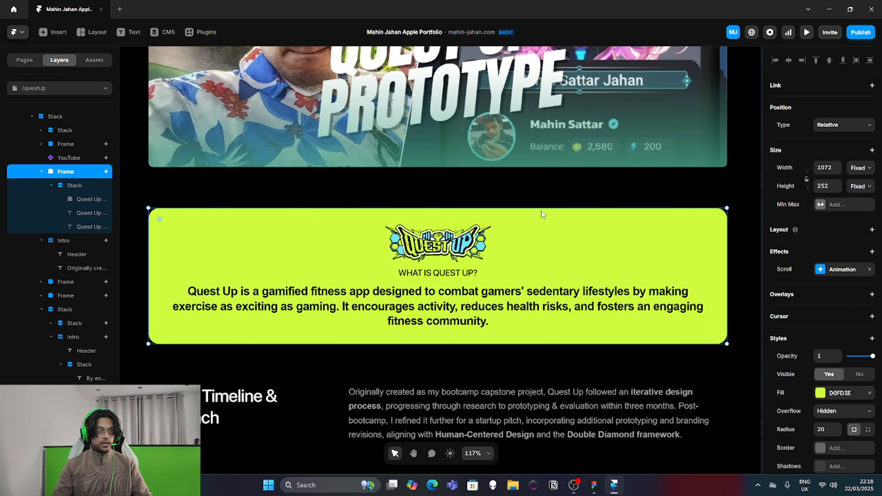
pyautogui.scroll(-3, 543, 214)
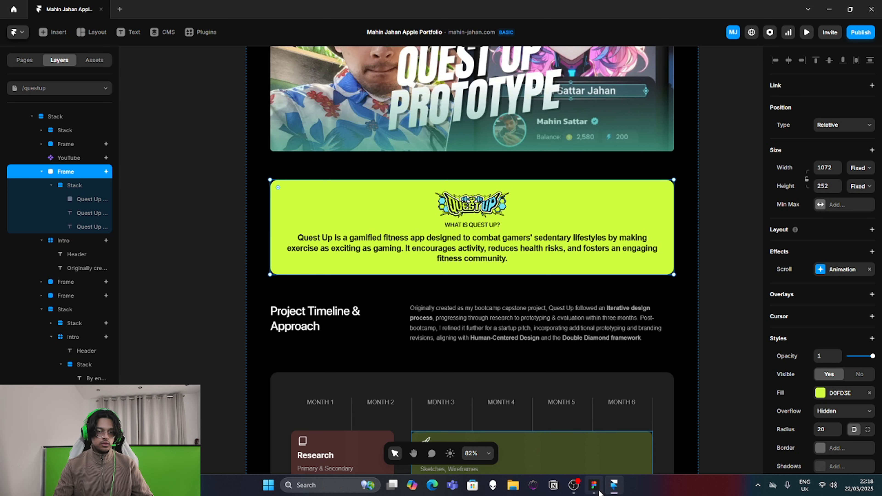
# - Switch to Figma and draw a frame about 971 × 247 on the empty canvas beside the Desktop - 1442 frame
pyautogui.click(594, 486)
pyautogui.scroll(-1, 396, 383)
pyautogui.click(408, 423)
pyautogui.click(382, 458)
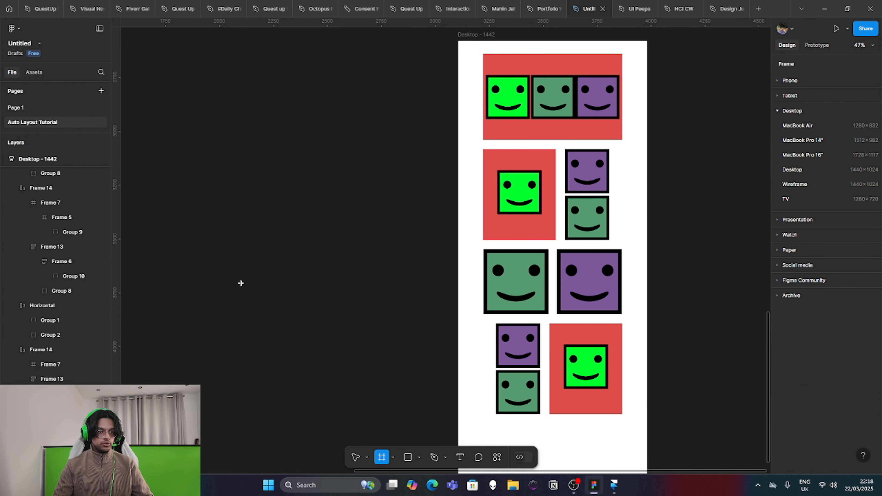
pyautogui.moveTo(185, 184); pyautogui.dragTo(394, 237)
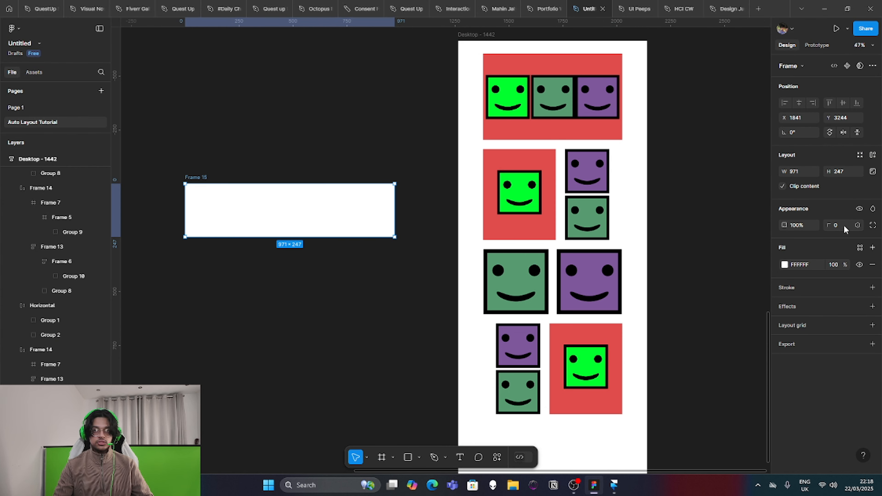
# - Style the new frame with a corner radius of 30 and a green 00FF2F fill, and move it slightly closer to Desktop - 1442
pyautogui.moveTo(831, 225); pyautogui.dragTo(842, 225)
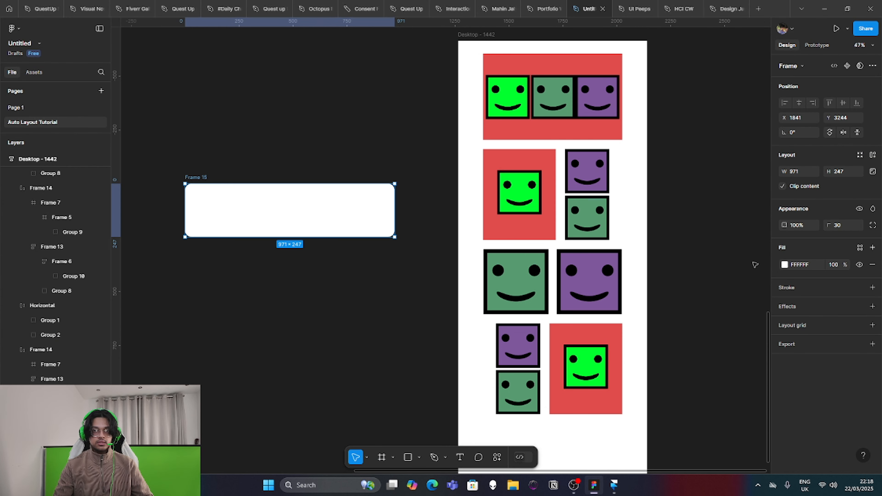
pyautogui.click(784, 265)
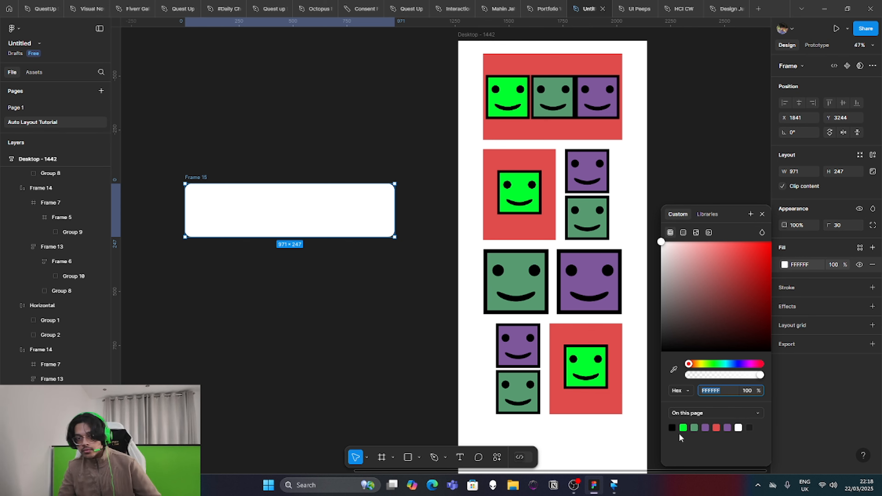
pyautogui.click(683, 428)
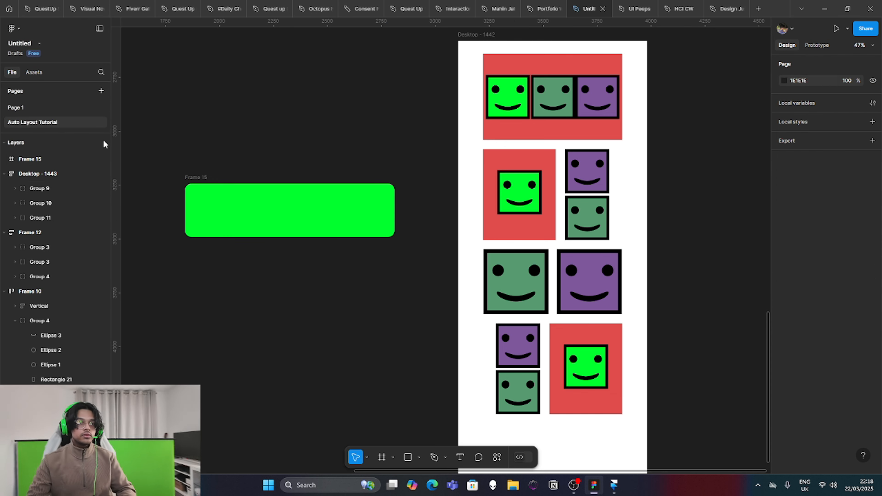
pyautogui.scroll(3, 217, 172)
pyautogui.moveTo(184, 196); pyautogui.dragTo(234, 218)
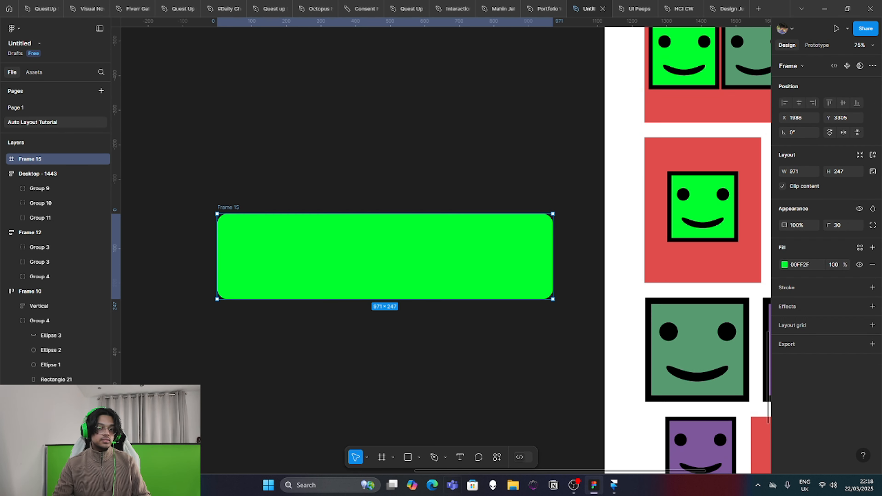
# - Switch to Framer and inspect the logo, heading and description text in the lime frame, along with the Stack that contains them
pyautogui.click(617, 491)
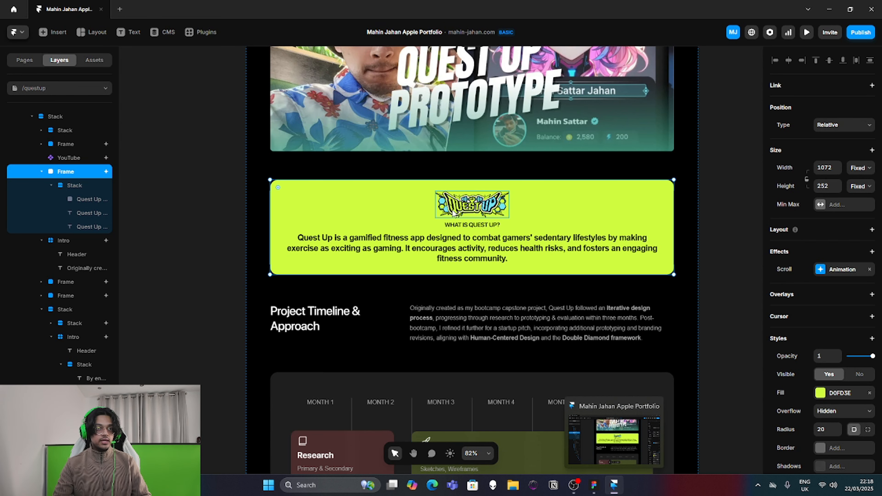
pyautogui.click(465, 206)
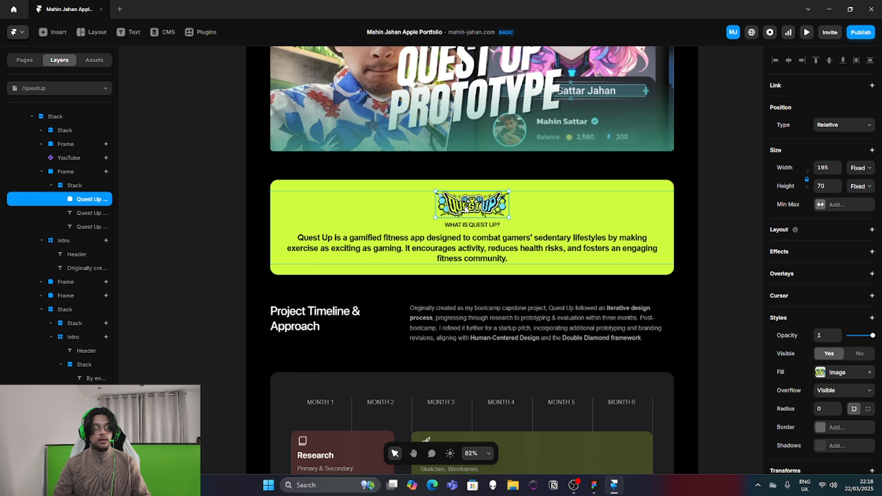
pyautogui.click(476, 225)
pyautogui.click(484, 252)
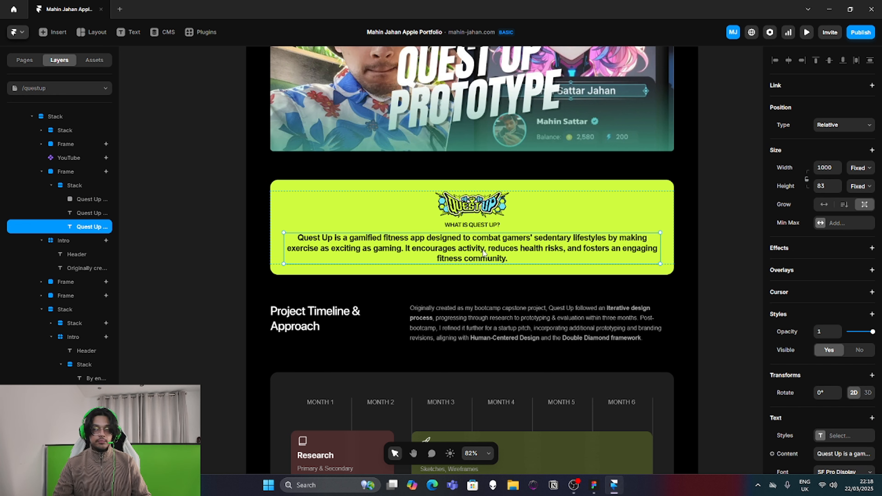
pyautogui.click(476, 225)
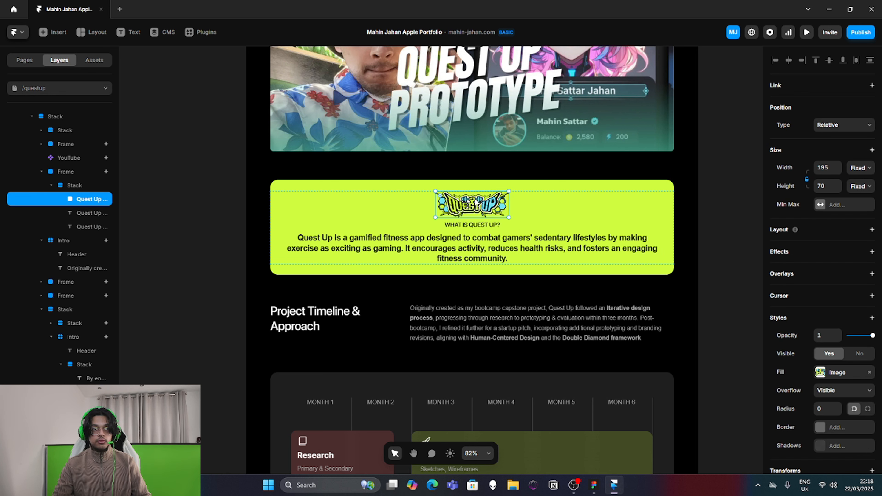
pyautogui.click(476, 230)
pyautogui.scroll(3, 440, 213)
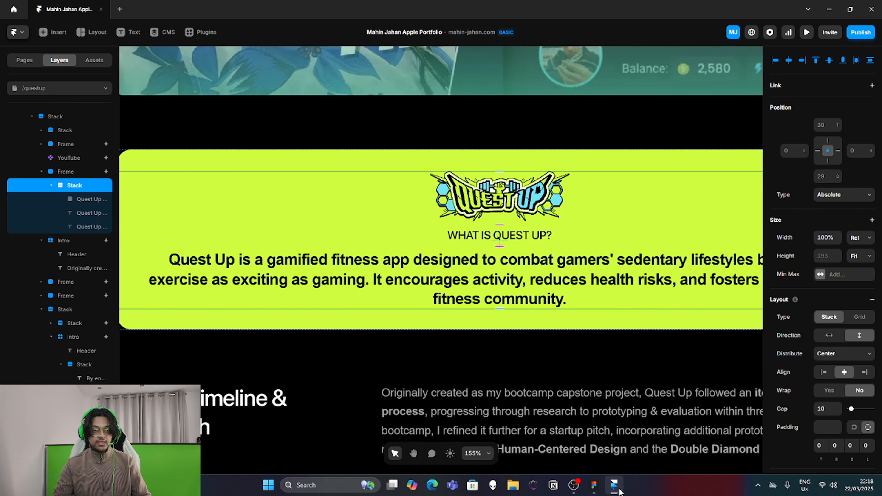
# - Switch to Figma and inspect the Horizontal row and the auto layout padding of the Desktop - 1442 frame
pyautogui.click(594, 485)
pyautogui.scroll(-3, 583, 332)
pyautogui.hscroll(4, 599, 331)
pyautogui.click(511, 319)
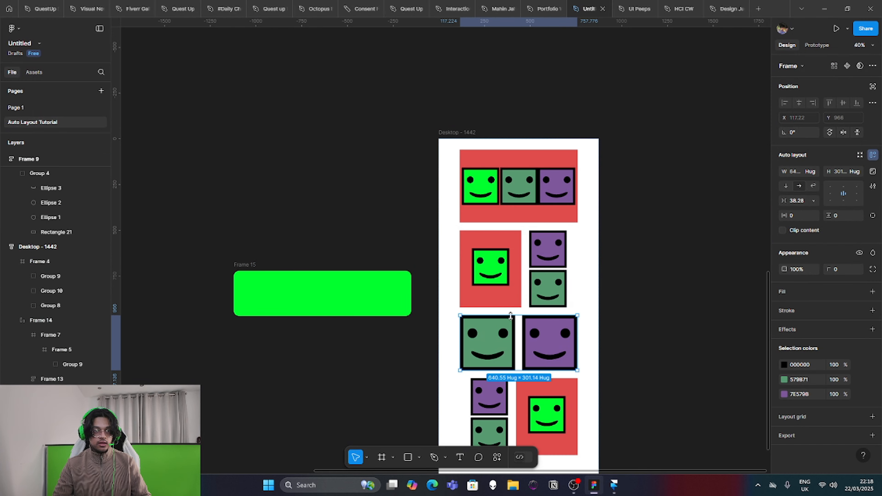
pyautogui.click(458, 120)
pyautogui.click(455, 133)
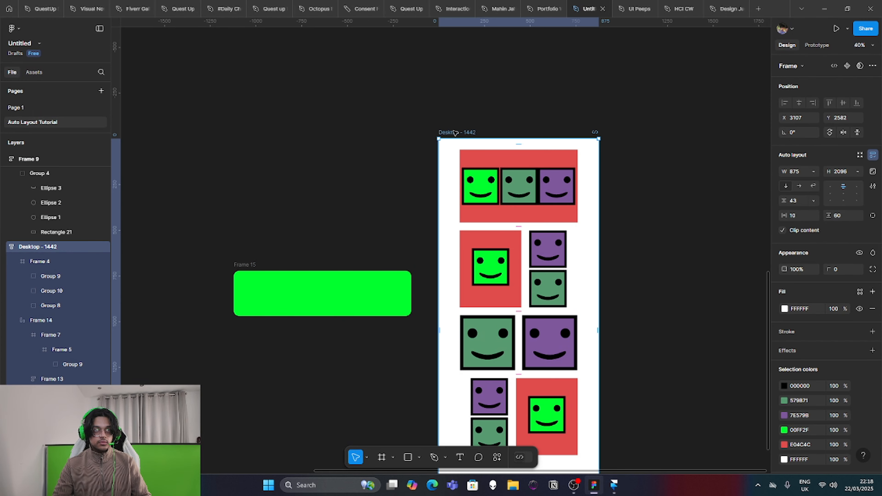
pyautogui.scroll(5, 509, 149)
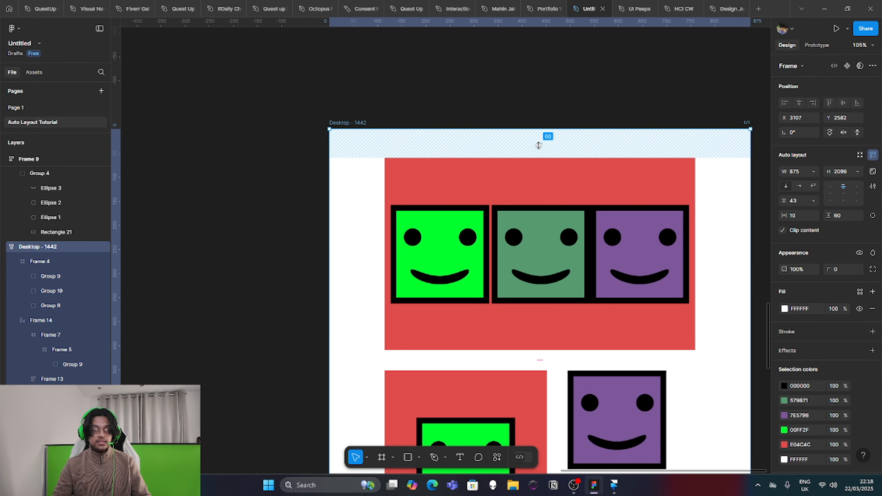
# - Select both Frame 14 rows and the Horizontal row together inside the Desktop - 1442 frame
pyautogui.keyDown('ctrl'); pyautogui.scroll(-5, 511, 378); pyautogui.keyUp('ctrl')
pyautogui.scroll(-3, 264, 368)
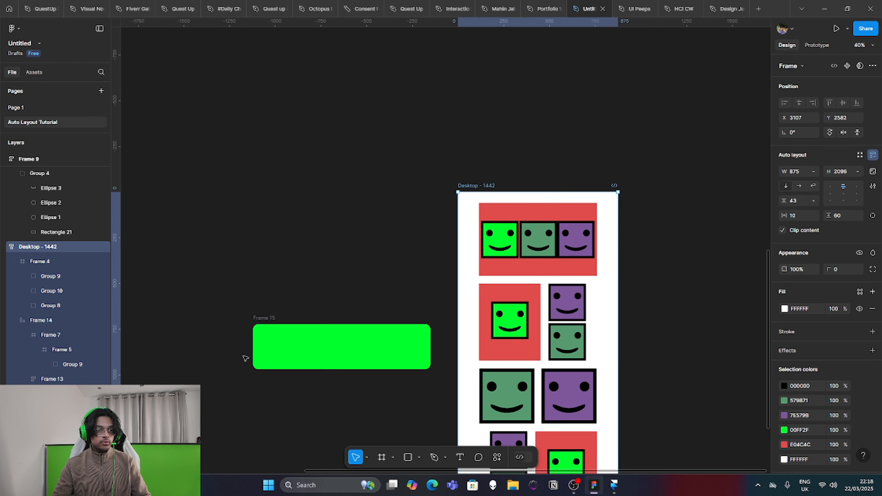
pyautogui.keyDown('ctrl'); pyautogui.scroll(3, 268, 355); pyautogui.keyUp('ctrl')
pyautogui.scroll(-1, 347, 351)
pyautogui.keyDown('ctrl'); pyautogui.scroll(-4, 394, 339); pyautogui.keyUp('ctrl')
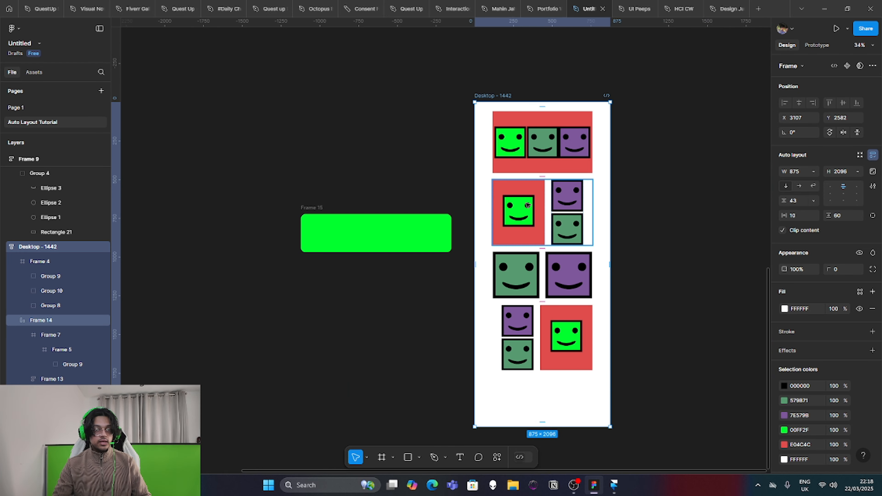
pyautogui.click(529, 205)
pyautogui.keyDown('shift'); pyautogui.click(542, 276); pyautogui.keyUp('shift')
pyautogui.keyDown('shift'); pyautogui.click(536, 341); pyautogui.keyUp('shift')
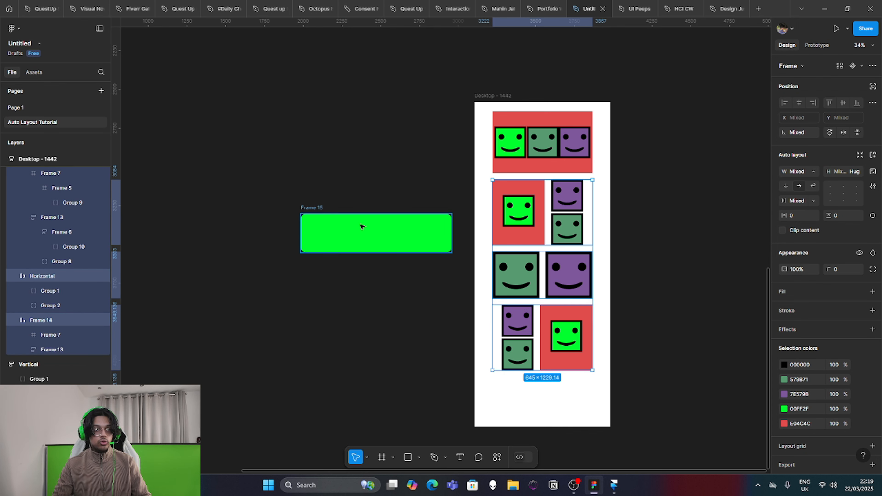
# - Switch to Framer and review the Quest Up page from the prototype video through the project timeline to the key insights section
pyautogui.click(613, 485)
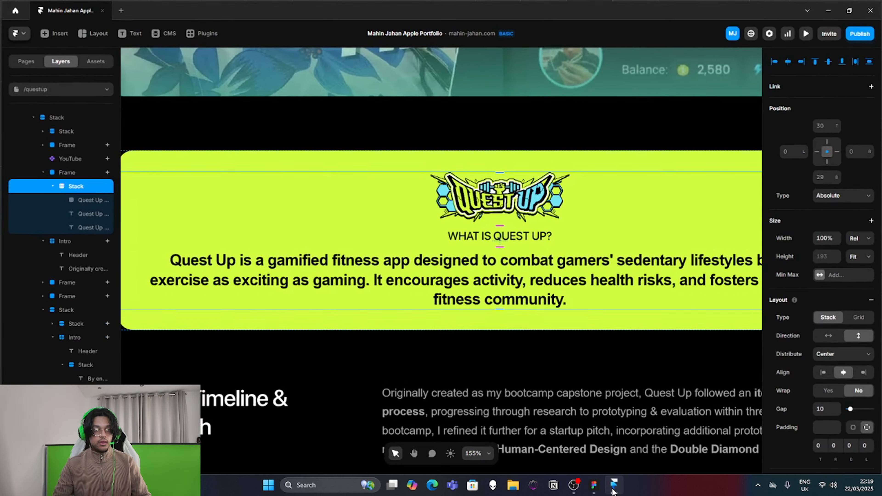
pyautogui.scroll(-3, 492, 334)
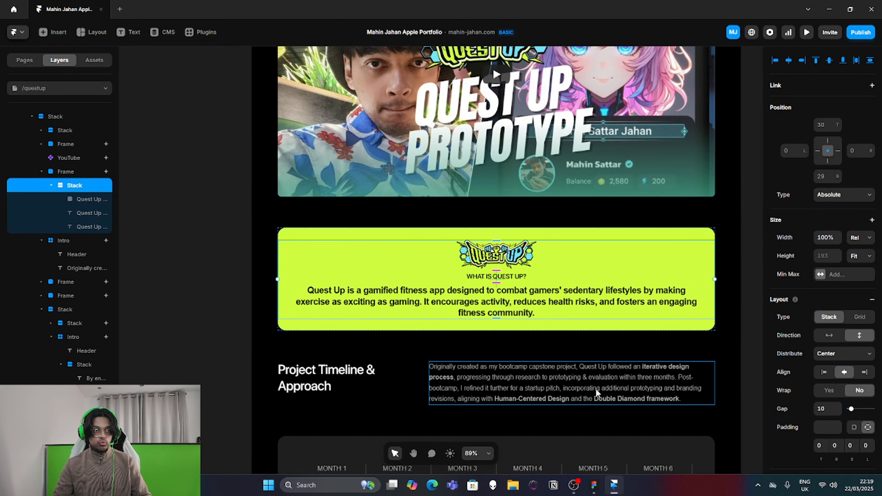
pyautogui.scroll(-3, 421, 365)
pyautogui.click(674, 327)
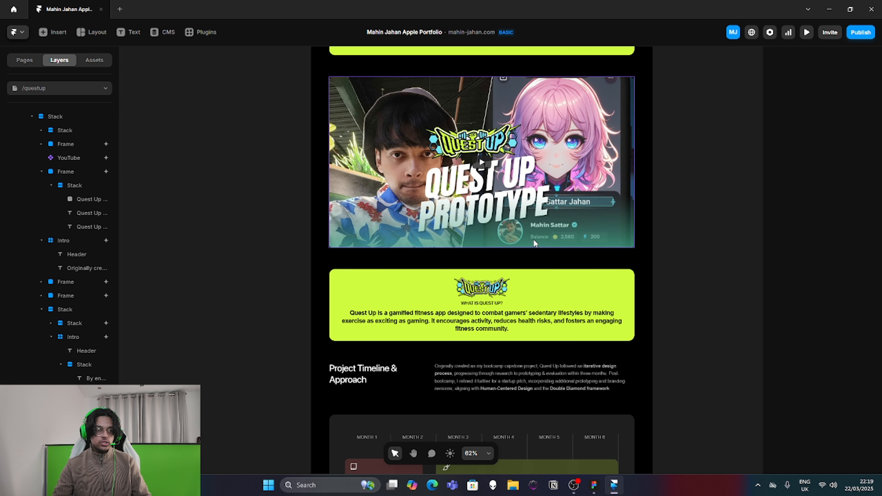
pyautogui.scroll(-4, 534, 239)
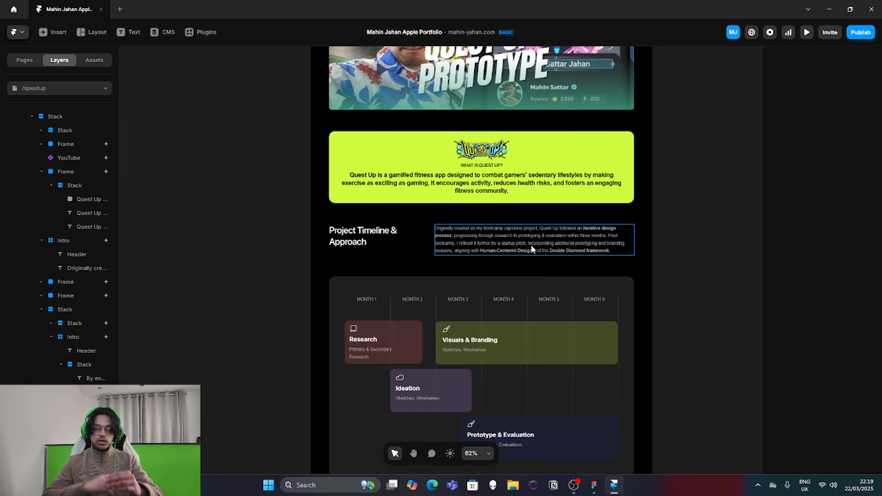
pyautogui.scroll(-2, 531, 245)
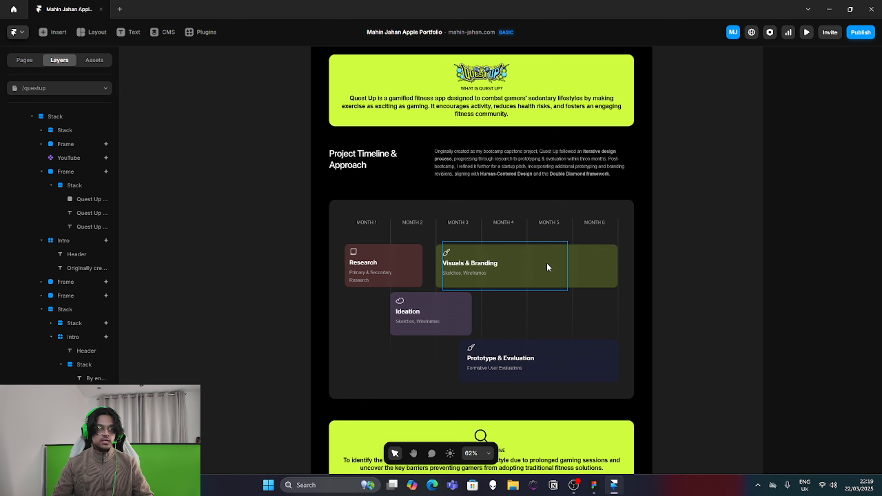
pyautogui.scroll(-12, 535, 263)
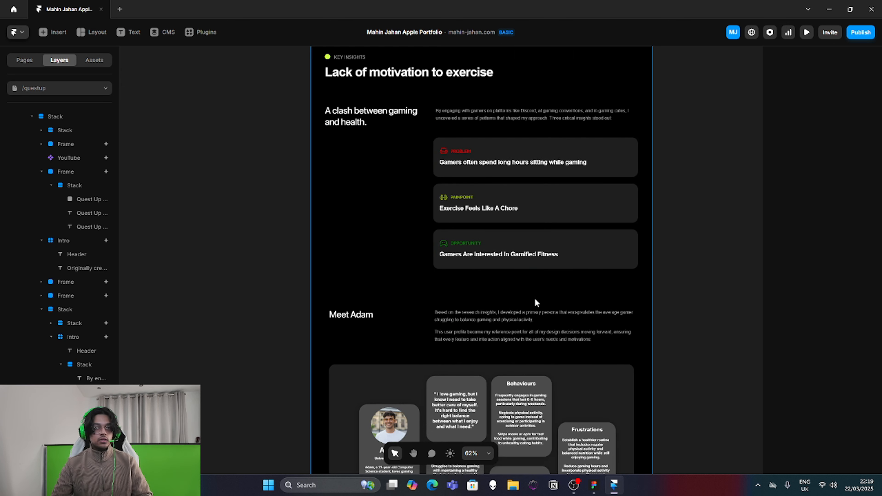
pyautogui.scroll(1, 379, 160)
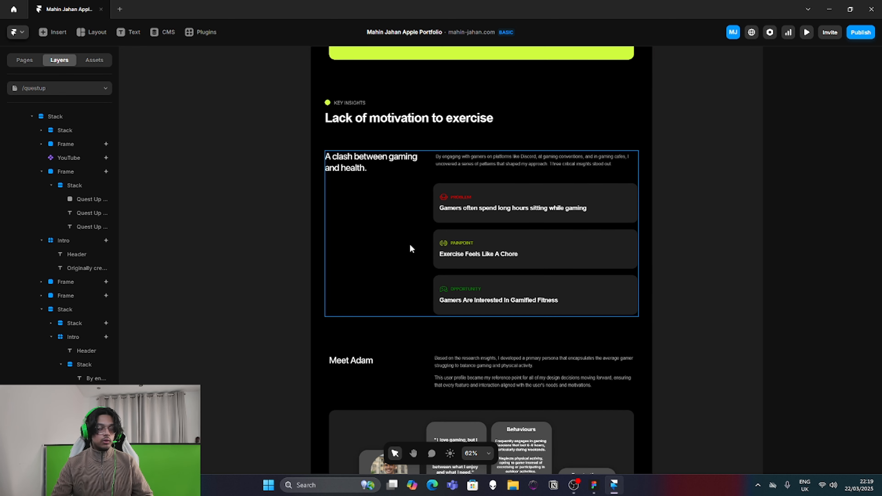
# - Inspect the header, the introductory paragraph and the enclosing Intro grid under "Lack of motivation to exercise"
pyautogui.scroll(3, 403, 166)
pyautogui.click(346, 170)
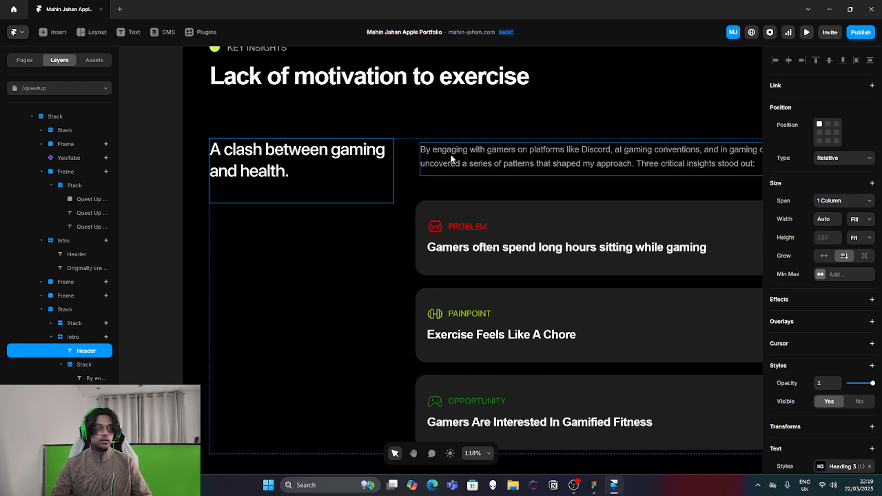
pyautogui.click(457, 158)
pyautogui.scroll(-2, 448, 161)
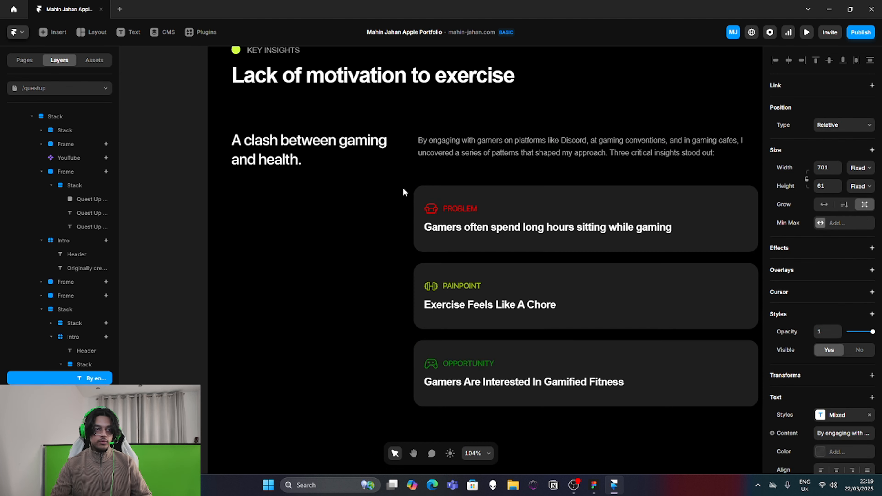
pyautogui.click(394, 191)
pyautogui.hscroll(2, 452, 168)
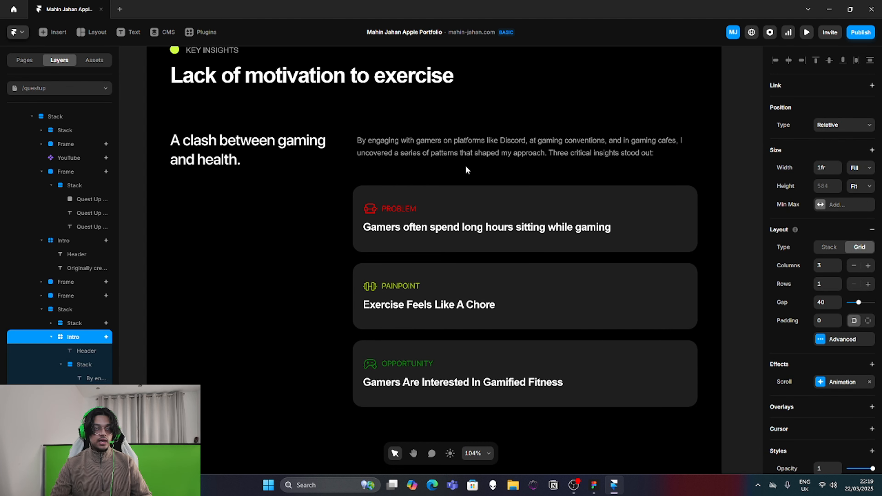
# - Inspect the Problem and Painpoint cards, the Stack grouping the cards, and the outer Stack that also holds the paragraph
pyautogui.click(731, 178)
pyautogui.click(669, 233)
pyautogui.hotkey('ctrl', 'a')
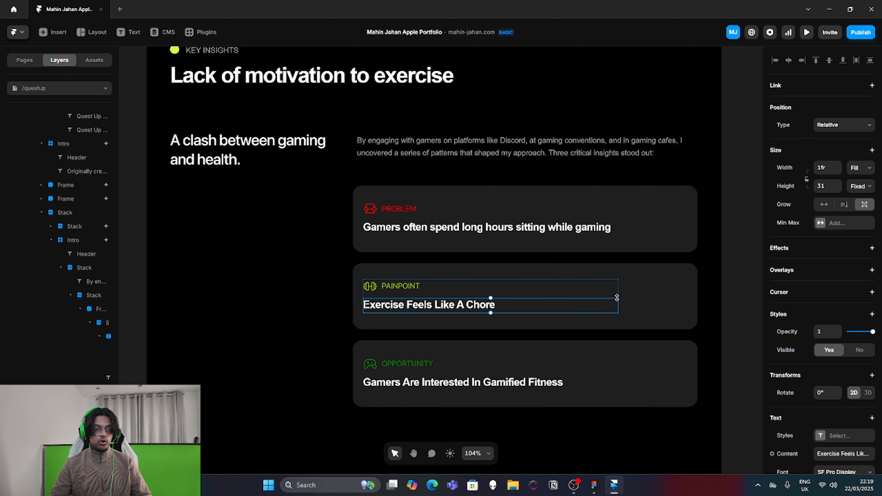
pyautogui.click(665, 281)
pyautogui.click(638, 234)
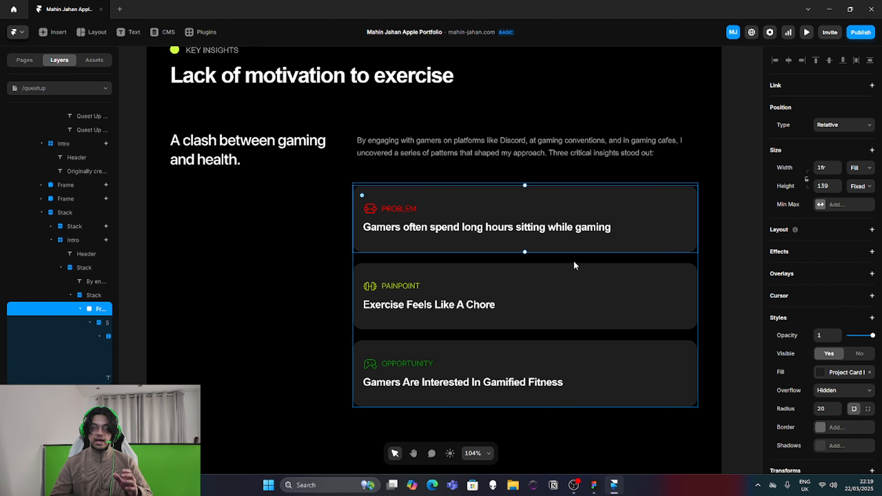
pyautogui.click(568, 257)
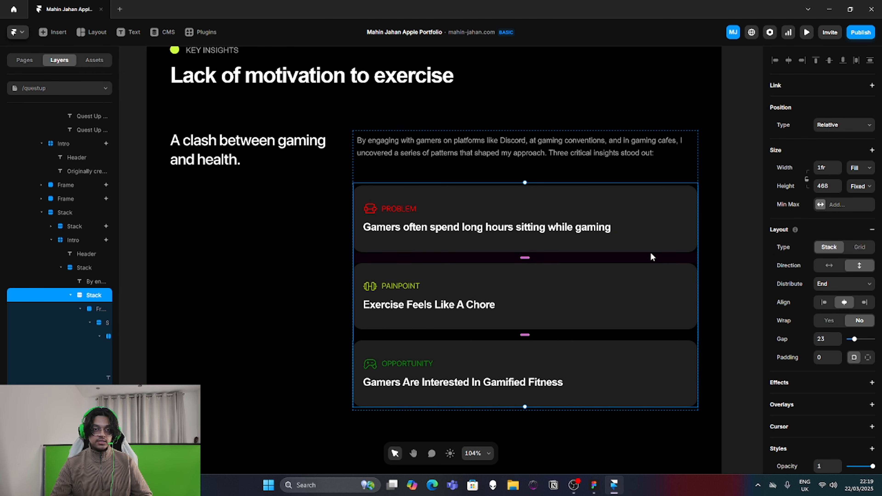
pyautogui.click(625, 168)
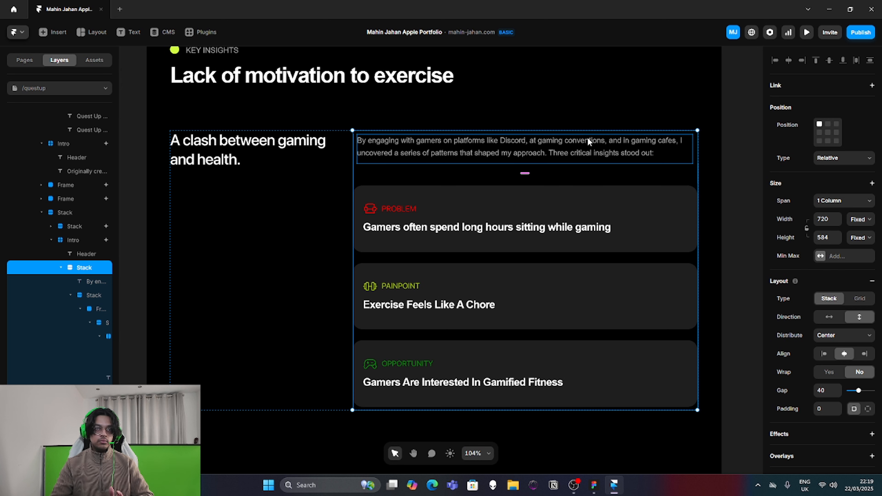
# - Inspect the introductory paragraph, the inner card Stack, the outer Stack and the "A clash between gaming and health." header
pyautogui.click(588, 146)
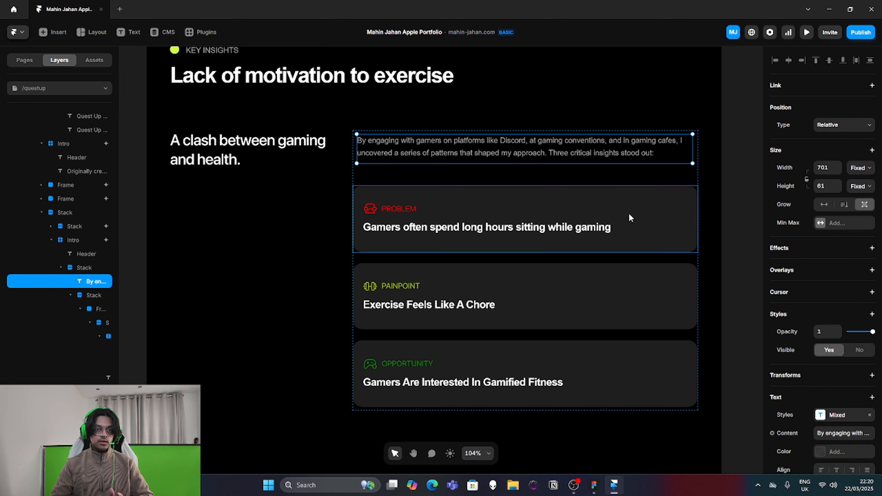
pyautogui.click(679, 183)
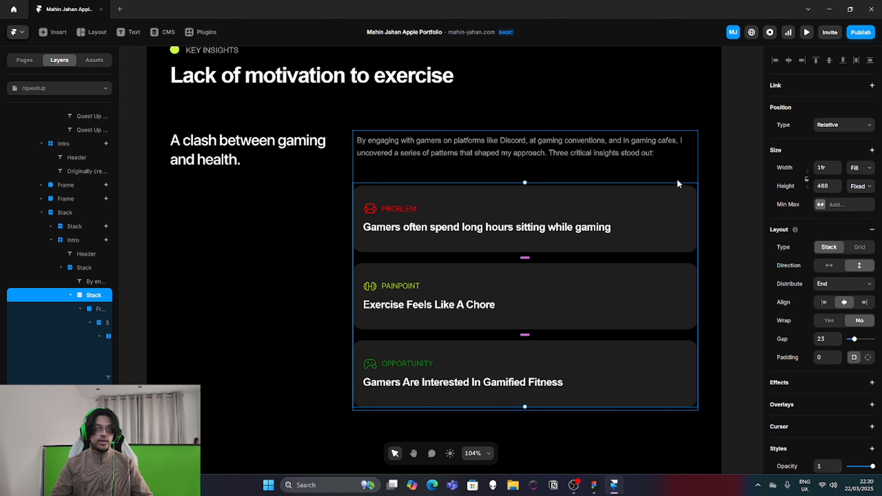
pyautogui.click(685, 172)
pyautogui.hscroll(-5, 683, 182)
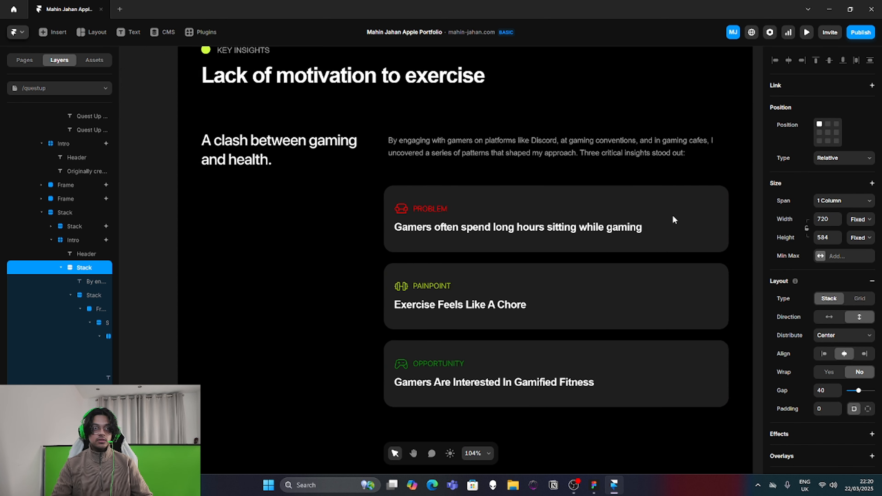
pyautogui.click(375, 168)
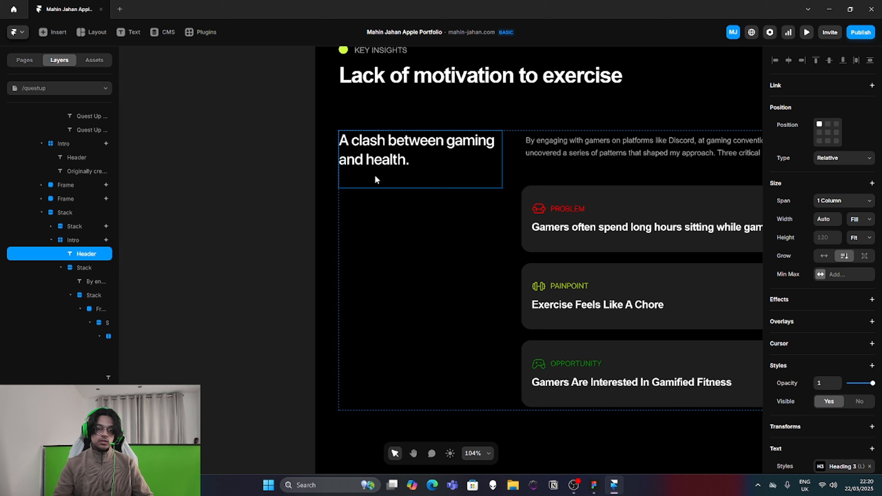
# - Switch to Figma and place a 100 × 100 rectangle on the empty canvas beside the Desktop - 1442 frame
pyautogui.click(594, 486)
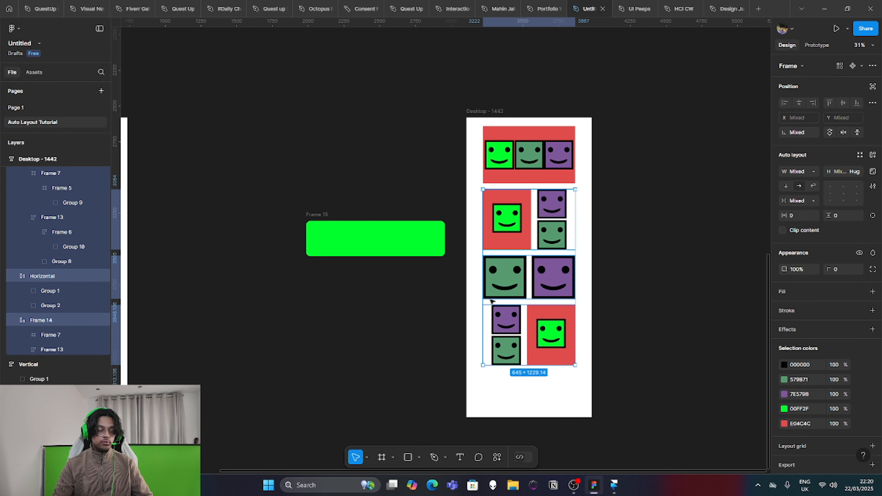
pyautogui.click(615, 486)
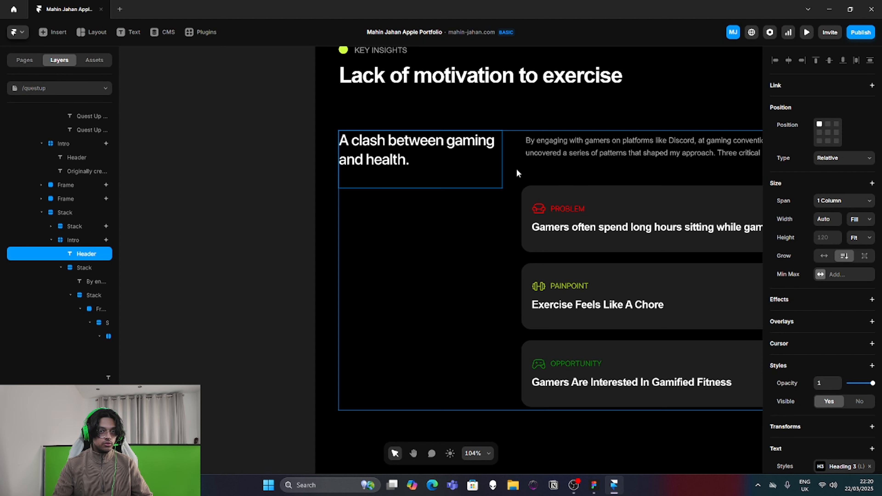
pyautogui.click(594, 487)
pyautogui.hscroll(10, 554, 285)
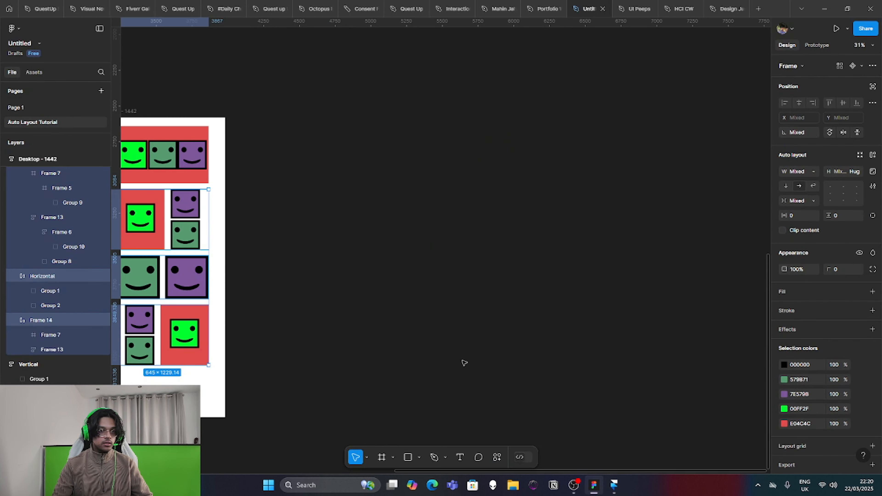
pyautogui.click(464, 362)
pyautogui.hscroll(-7, 464, 363)
pyautogui.click(208, 215)
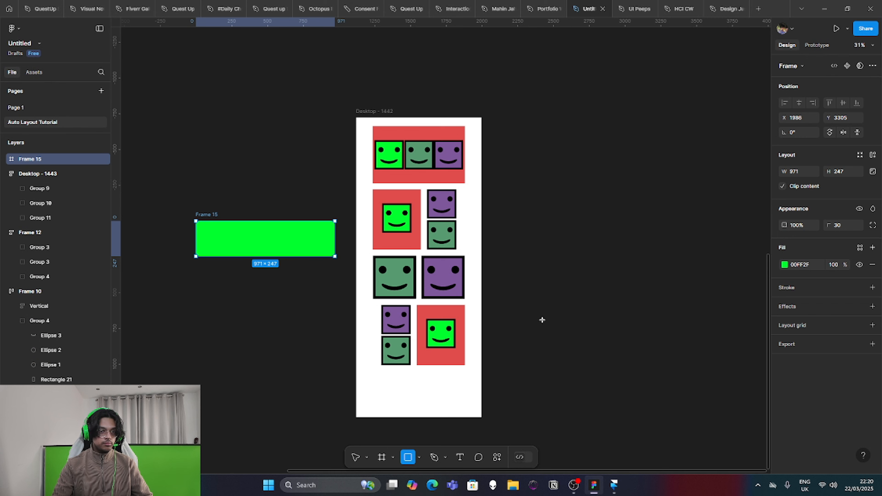
pyautogui.click(625, 212)
pyautogui.click(659, 254)
pyautogui.scroll(5, 660, 254)
# - Widen the new rectangle into a horizontal bar of about 543 × 100
pyautogui.click(593, 205)
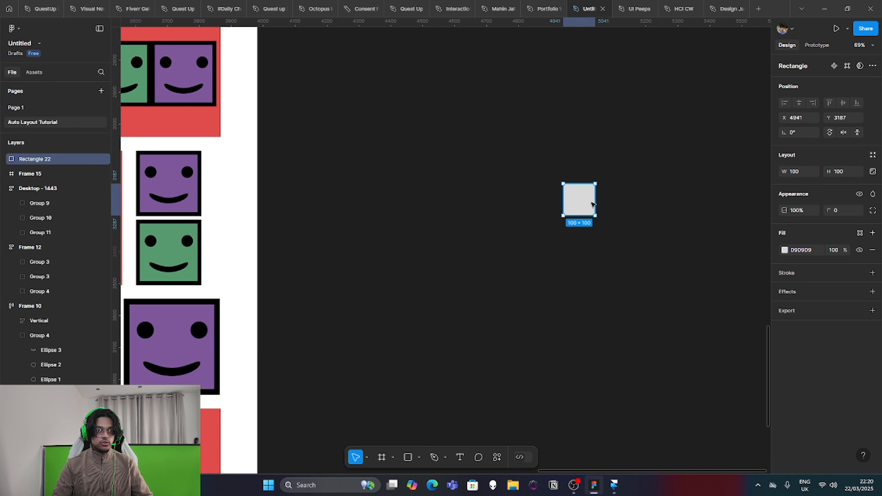
pyautogui.moveTo(593, 205); pyautogui.dragTo(736, 205)
pyautogui.click(722, 285)
pyautogui.hscroll(3, 723, 285)
# - Duplicate the grey bar twice downwards to make three evenly stacked bars with gaps of about 44
pyautogui.click(559, 204)
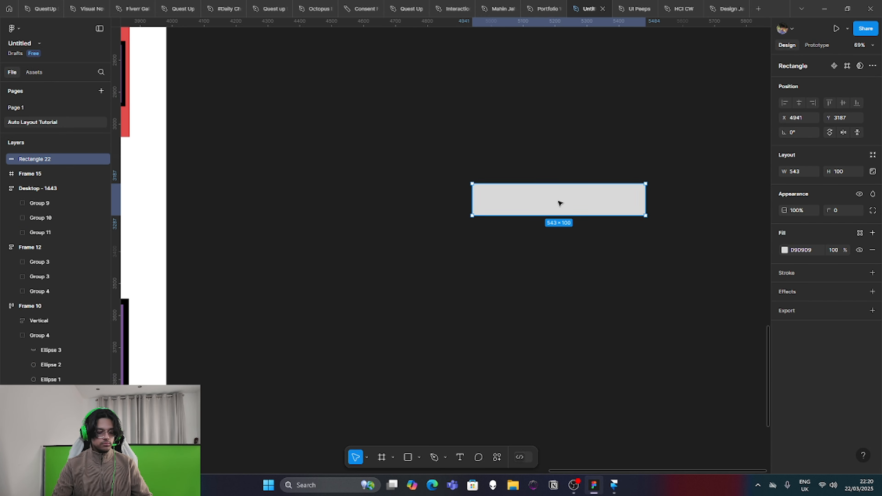
pyautogui.hotkey('ctrl', 'd')
pyautogui.moveTo(556, 195); pyautogui.dragTo(556, 288)
pyautogui.click(662, 339)
# - Wrap the three grey bars in a vertical auto layout frame and move the frame slightly lower
pyautogui.moveTo(662, 339); pyautogui.dragTo(477, 144)
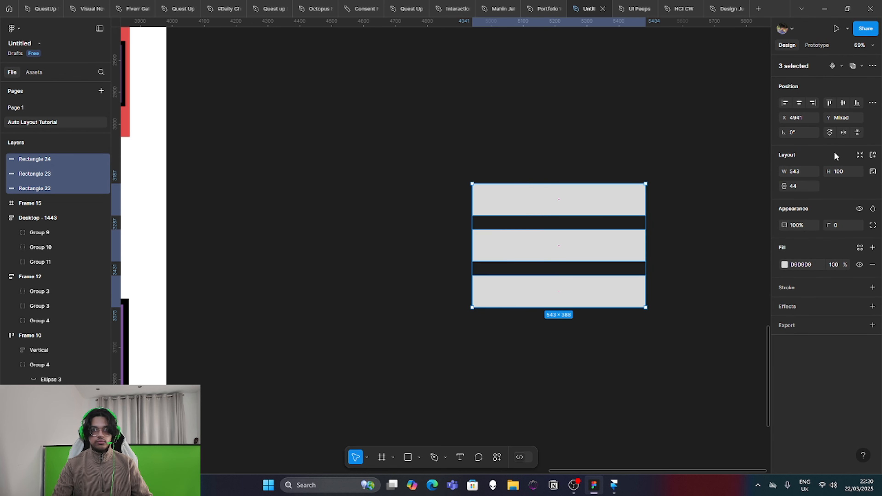
pyautogui.click(873, 155)
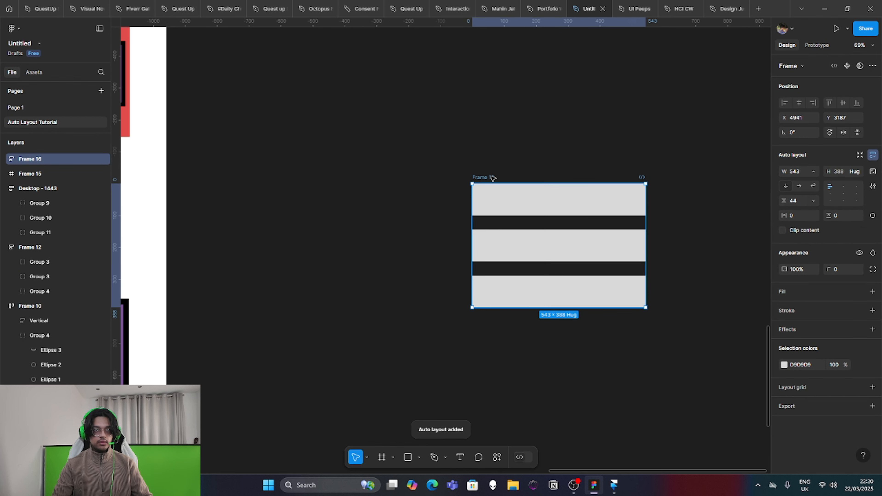
pyautogui.moveTo(487, 177); pyautogui.dragTo(509, 213)
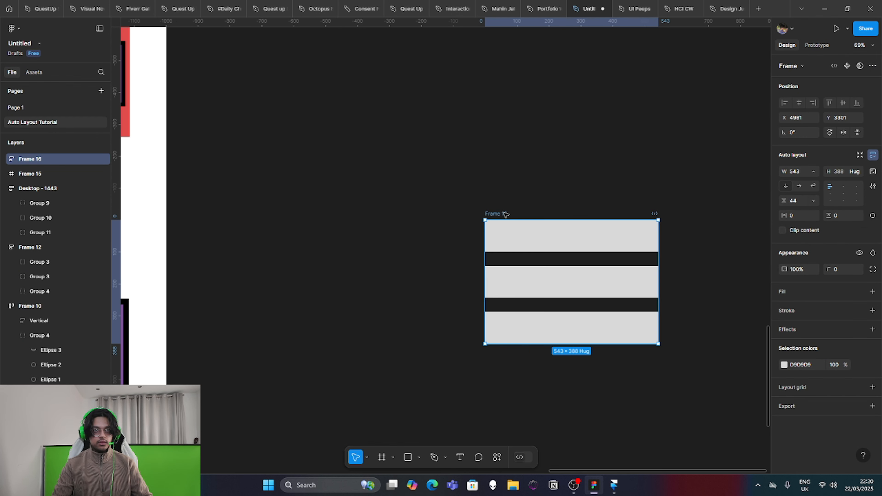
# - Add a text layer on the empty canvas above the stacked bars with the placeholder text "fesAAfedfefeef"
pyautogui.scroll(-3, 502, 206)
pyautogui.click(435, 184)
pyautogui.hscroll(-4, 434, 187)
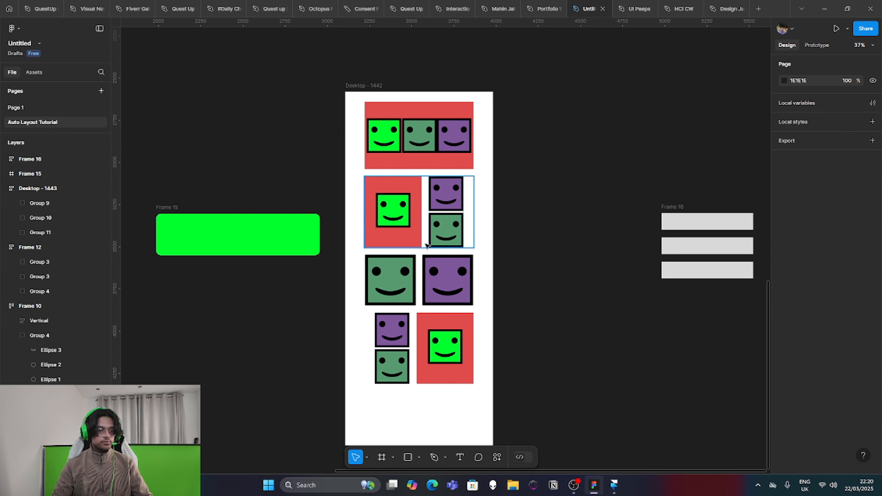
pyautogui.scroll(2, 597, 165)
pyautogui.hscroll(4, 594, 174)
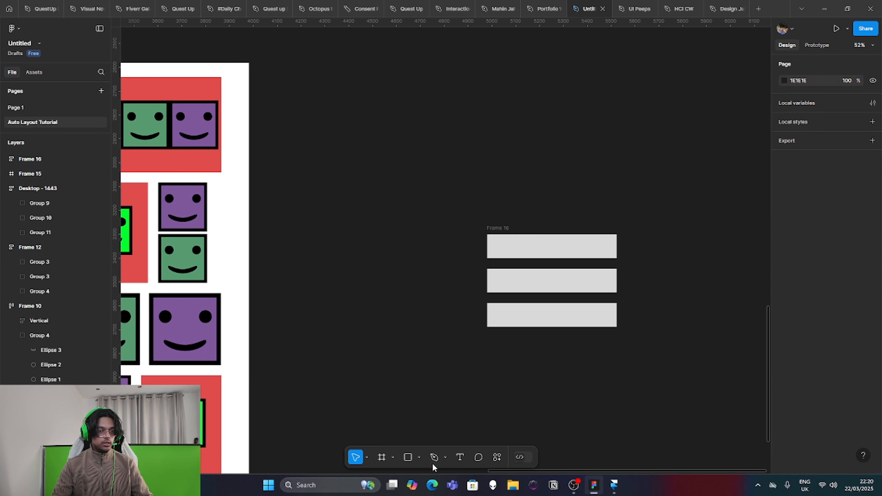
pyautogui.click(408, 150)
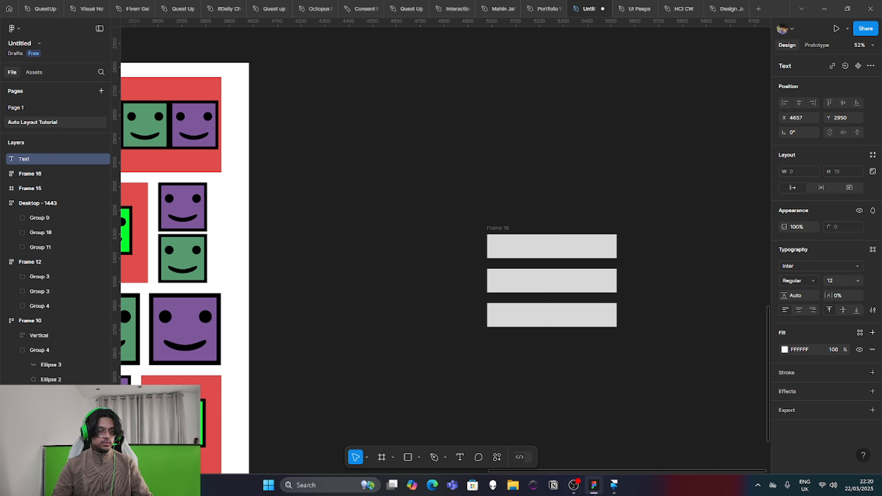
pyautogui.write('fesAAfedfefeef')
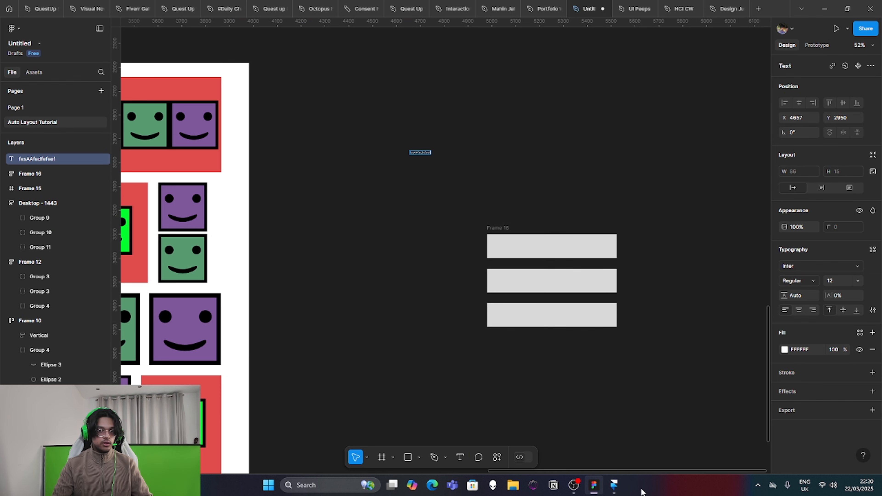
# - Copy the "By engaging with gamers on platforms like Discord" paragraph from Framer and paste it over the Figma placeholder text
pyautogui.click(615, 486)
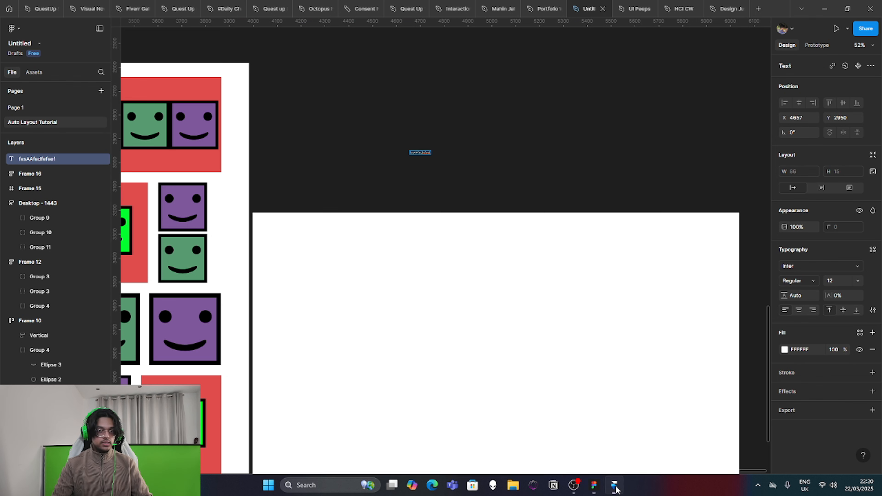
pyautogui.click(587, 142)
pyautogui.doubleClick(588, 144)
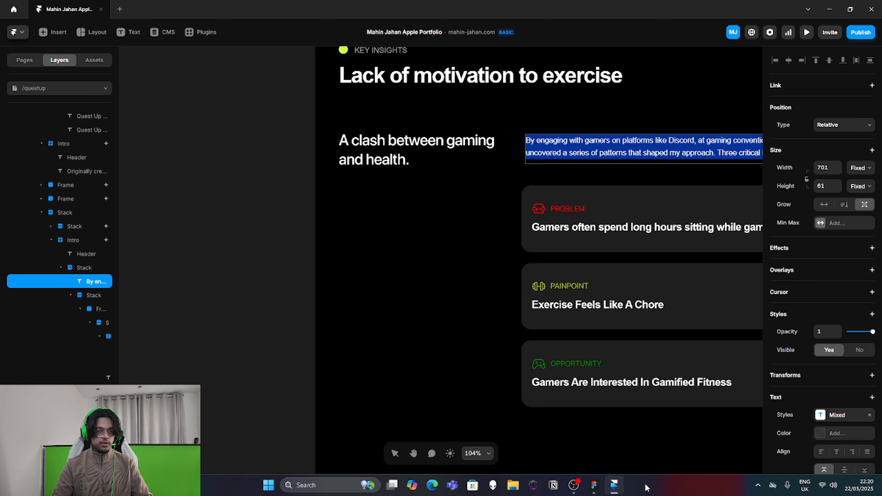
pyautogui.click(622, 487)
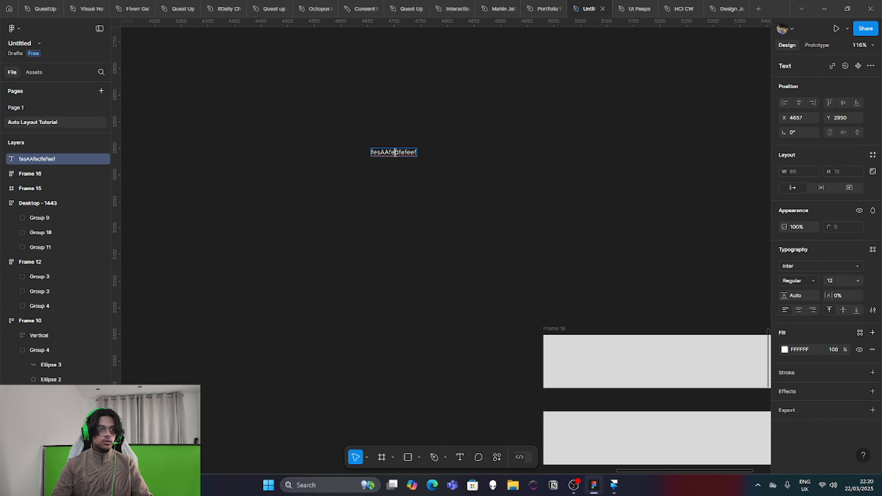
pyautogui.hotkey('ctrl', 'v')
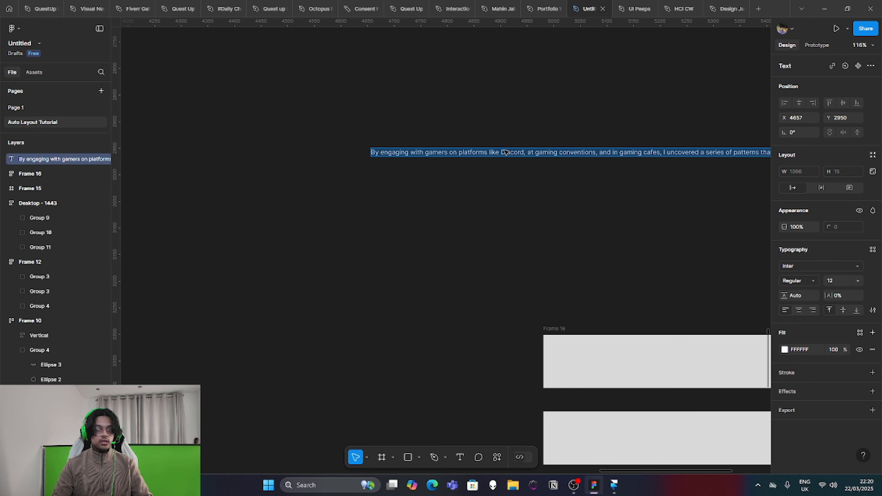
# - Set the pasted paragraph's font size to 36
pyautogui.click(851, 281)
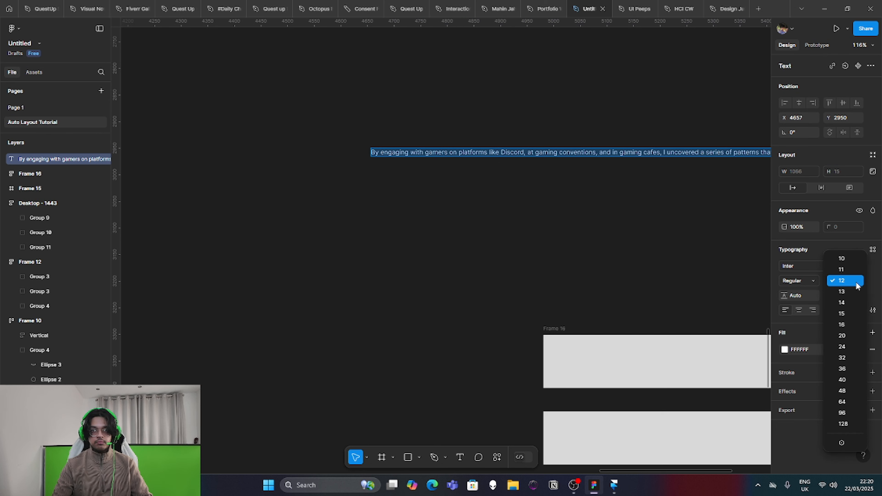
pyautogui.click(844, 364)
pyautogui.scroll(-3, 492, 249)
pyautogui.scroll(-3, 492, 249)
pyautogui.hscroll(6, 570, 243)
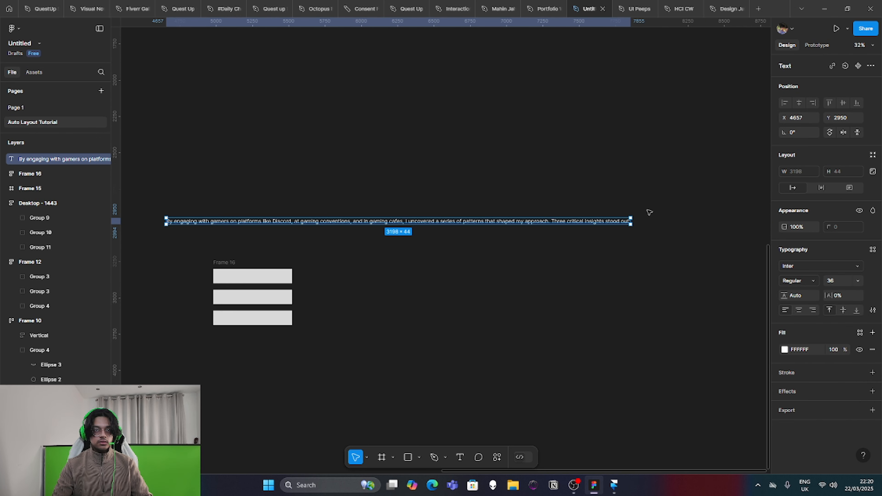
# - Narrow the paragraph to about 801 wide directly above the bars, then scale it proportionally down to the bars' width
pyautogui.moveTo(632, 221); pyautogui.dragTo(281, 222)
pyautogui.scroll(3, 156, 257)
pyautogui.moveTo(218, 192); pyautogui.dragTo(323, 204)
pyautogui.press('k')
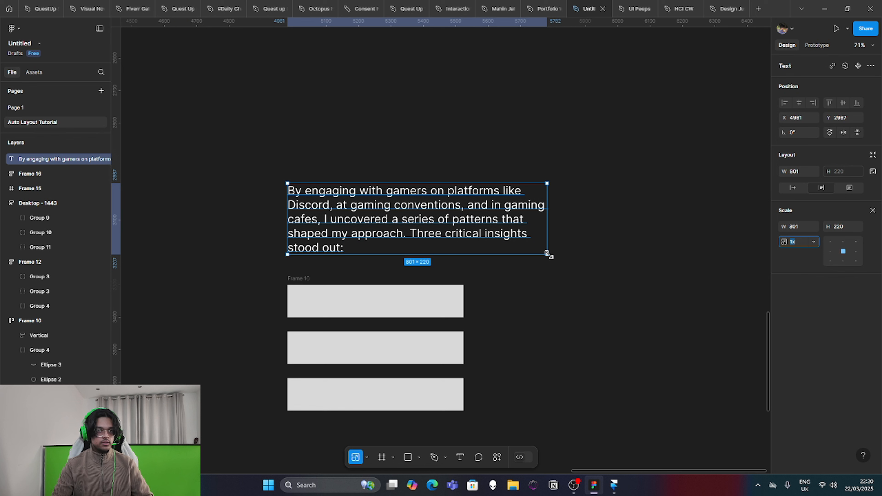
pyautogui.moveTo(548, 254); pyautogui.dragTo(458, 229)
# - Duplicate the paragraph beside the original and shorten the copy to "By engaging with gamers on platforms like"
pyautogui.moveTo(372, 189); pyautogui.dragTo(214, 238)
pyautogui.hscroll(-6, 214, 238)
pyautogui.doubleClick(386, 241)
pyautogui.moveTo(444, 259); pyautogui.dragTo(357, 235)
pyautogui.press('BackSpace')
# - Make the shortened text bold as a heading and move it slightly away from the paragraph
pyautogui.tripleClick(411, 222)
pyautogui.hotkey('ctrl', 'b')
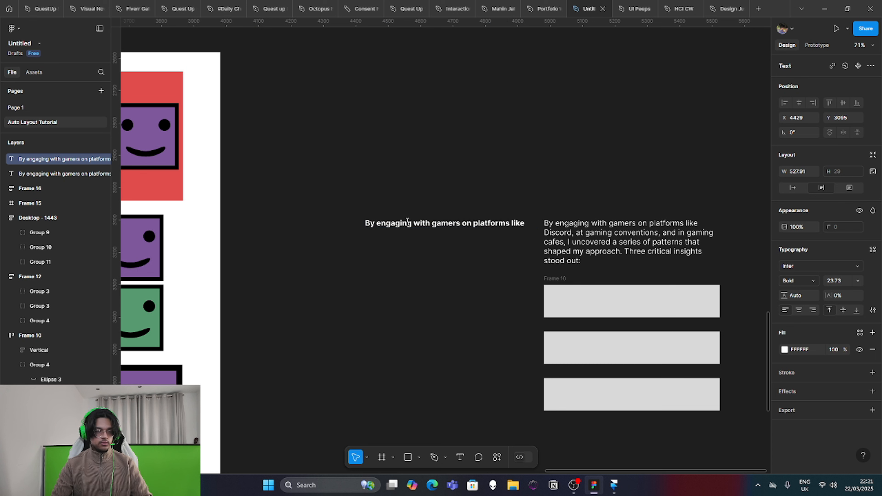
pyautogui.press('Escape')
pyautogui.moveTo(433, 229)
pyautogui.mouseDown()
pyautogui.moveTo(409, 236)
pyautogui.moveTo(420, 236)
pyautogui.mouseUp()
pyautogui.click(473, 150)
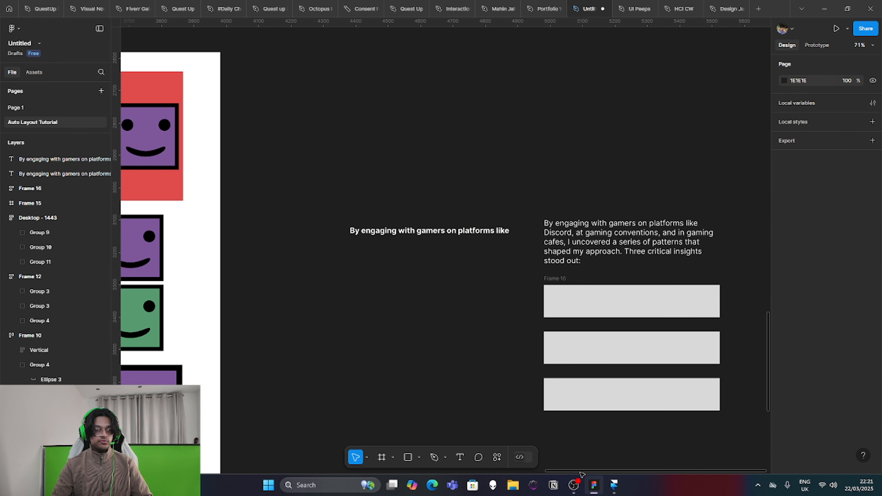
# - Wrap the paragraph and the bars frame in a vertical auto layout frame and align its top with the heading
pyautogui.click(613, 491)
pyautogui.click(614, 491)
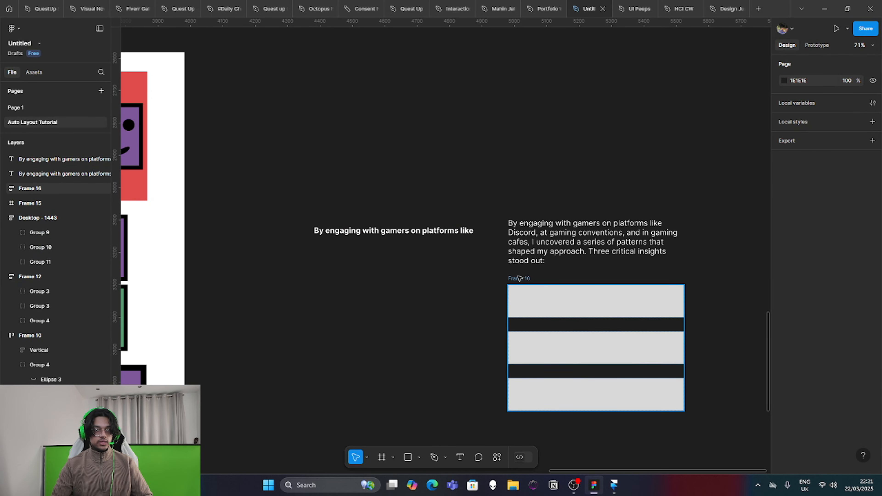
pyautogui.click(523, 310)
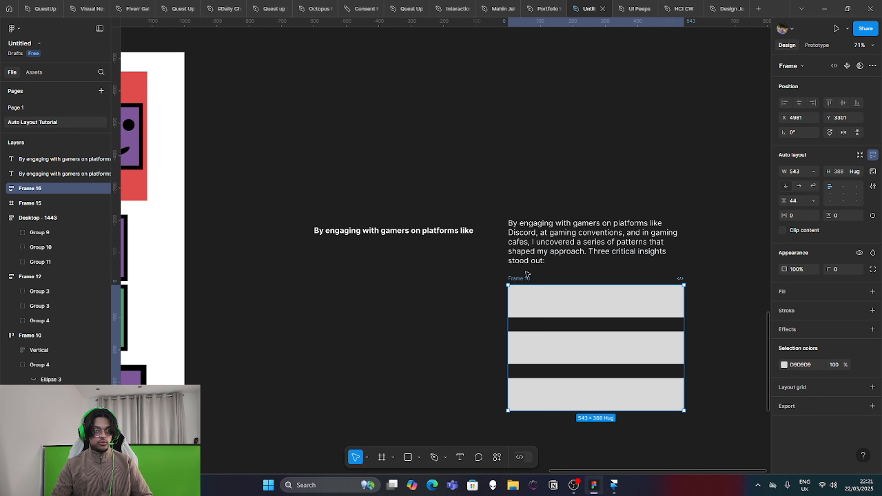
pyautogui.keyDown('shift'); pyautogui.click(526, 232); pyautogui.keyUp('shift')
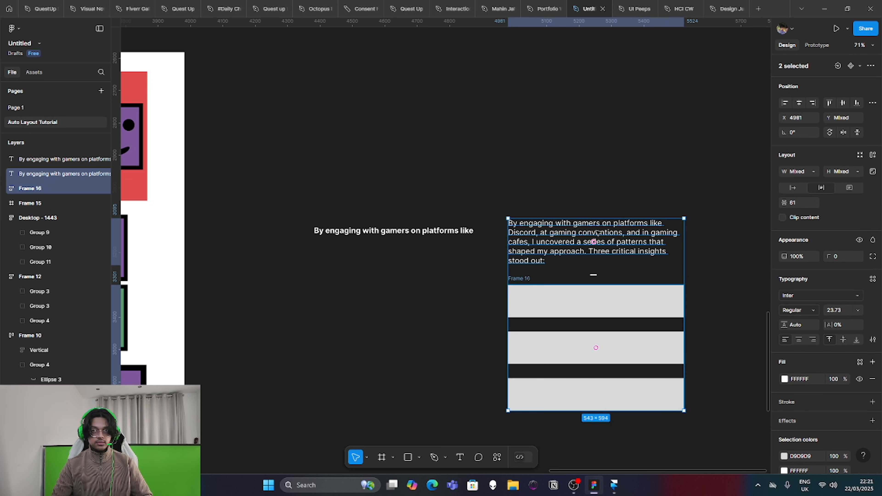
pyautogui.click(873, 155)
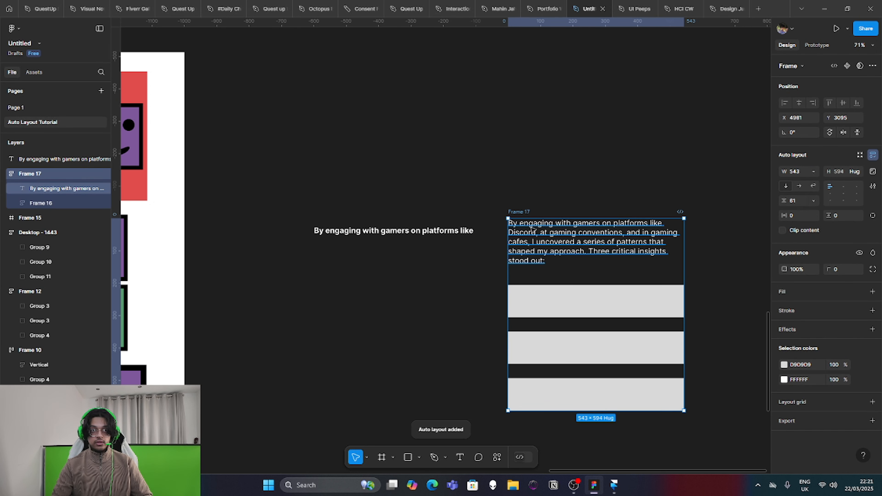
pyautogui.moveTo(519, 268); pyautogui.dragTo(573, 292)
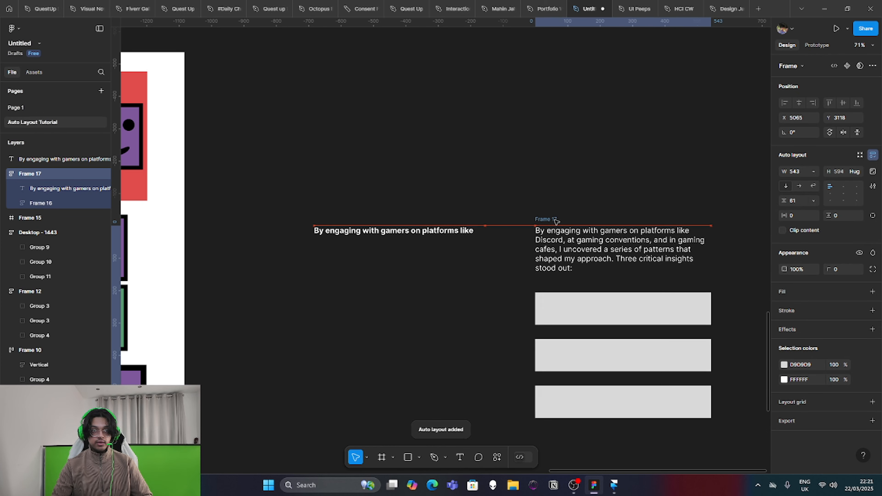
# - Wrap the heading and the paragraph-and-bars frame in a horizontal auto layout frame and reduce the gap between them
pyautogui.click(567, 220)
pyautogui.click(551, 221)
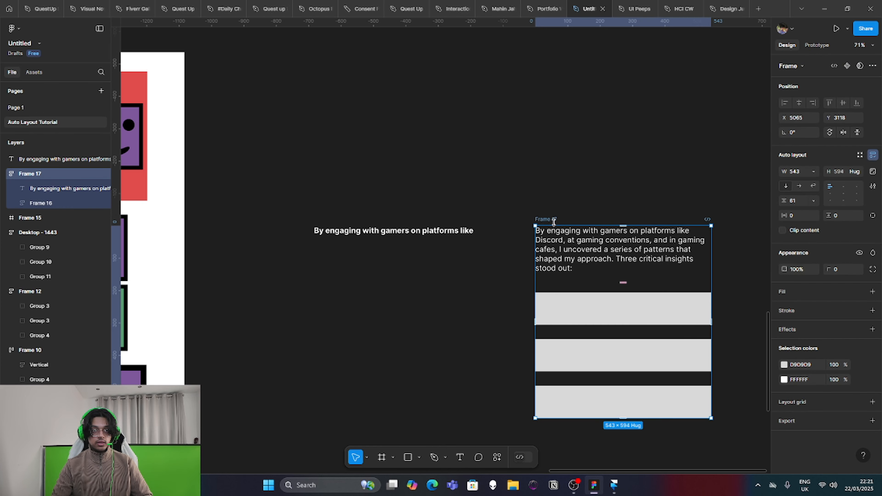
pyautogui.keyDown('shift'); pyautogui.click(410, 233); pyautogui.keyUp('shift')
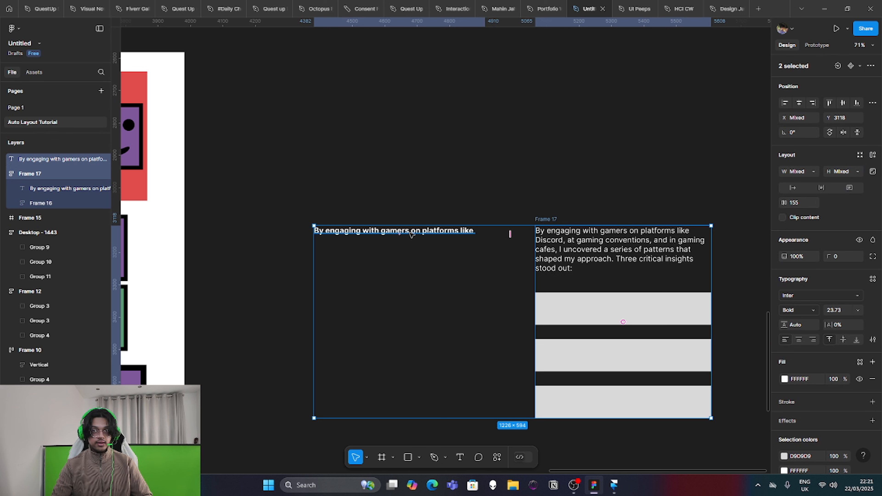
pyautogui.click(873, 155)
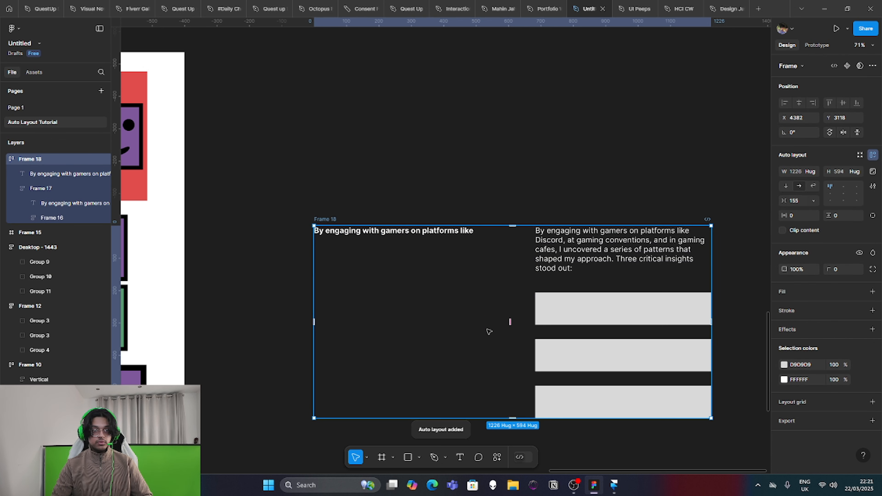
pyautogui.moveTo(512, 321); pyautogui.dragTo(486, 320)
pyautogui.keyDown('ctrl'); pyautogui.scroll(-3, 455, 254); pyautogui.keyUp('ctrl')
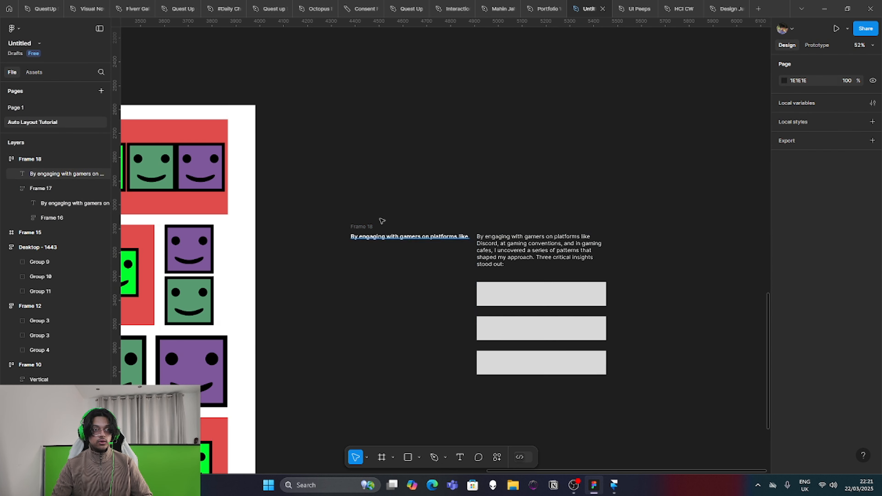
# - Switch to Framer and examine how the key insights section's heading, paragraph and three stacked cards fit into the whole portfolio page
pyautogui.hscroll(-2, 378, 203)
pyautogui.scroll(-1, 379, 204)
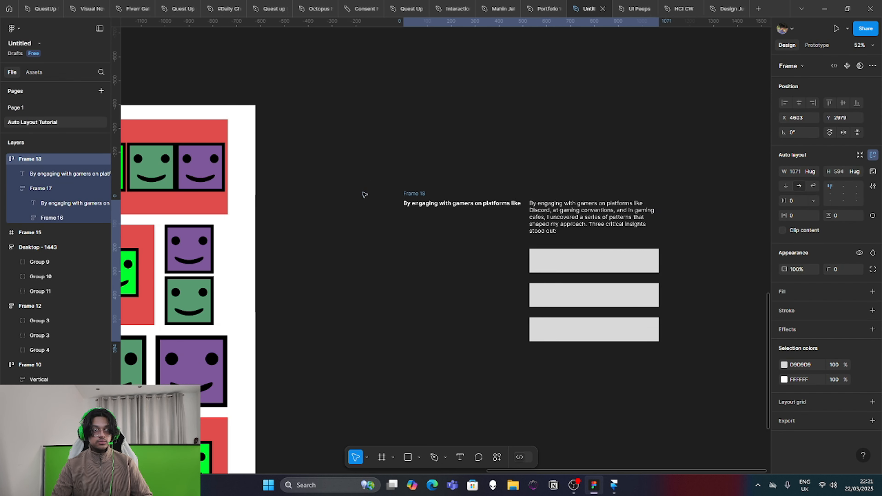
pyautogui.click(615, 485)
pyautogui.hscroll(2, 517, 280)
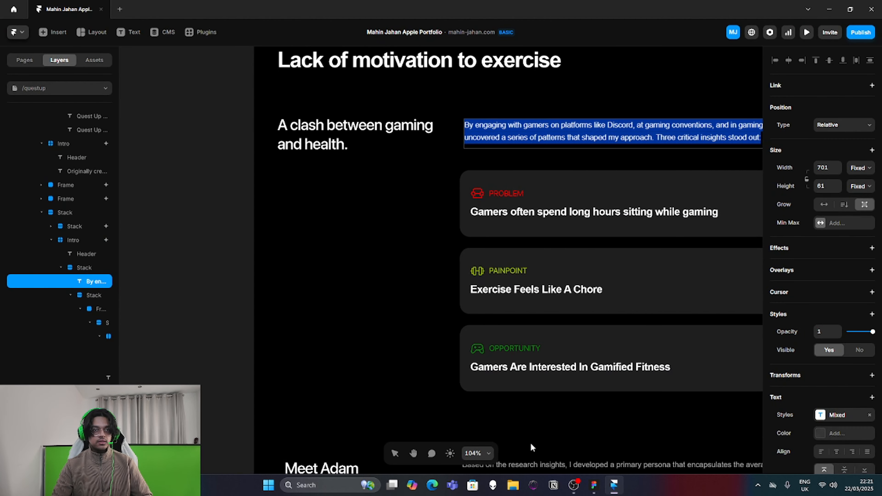
pyautogui.hscroll(6, 534, 312)
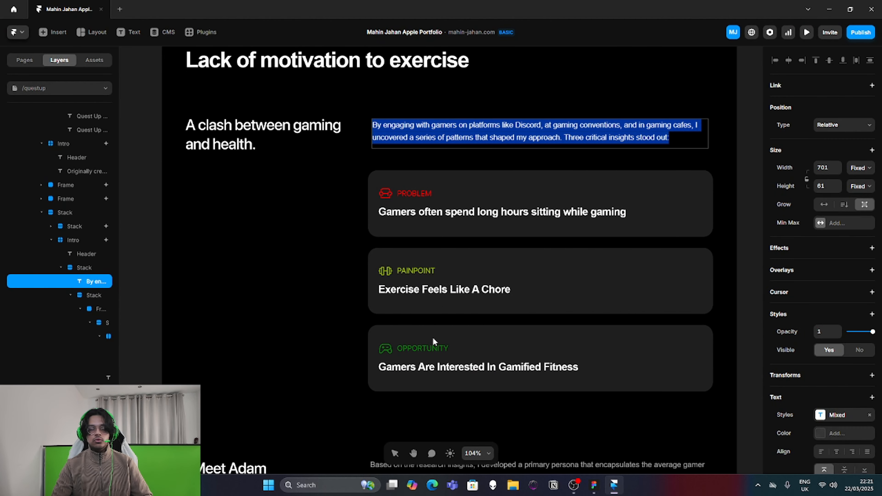
pyautogui.scroll(-15, 433, 337)
pyautogui.scroll(10, 453, 329)
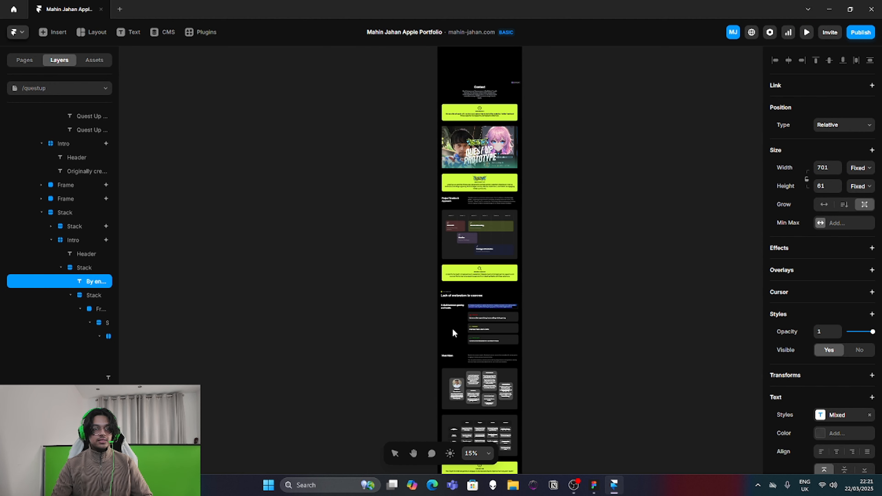
pyautogui.press('Return')
pyautogui.scroll(4, 462, 319)
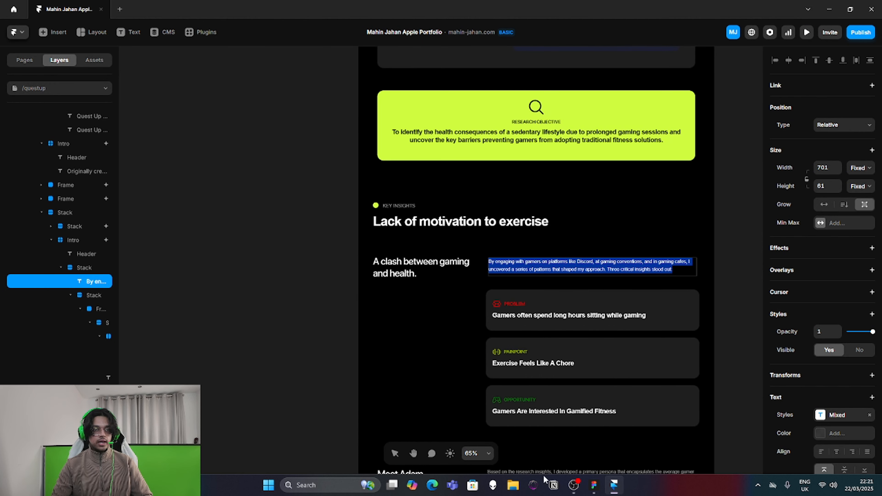
# - Return to Figma and move the outer horizontal auto layout frame to about X 4565, Y 3060 on the canvas
pyautogui.click(614, 486)
pyautogui.moveTo(437, 201); pyautogui.dragTo(408, 220)
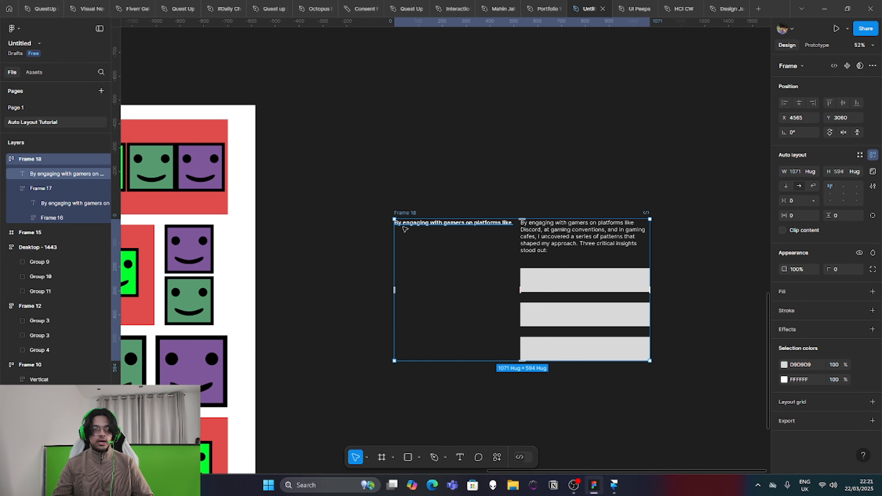
pyautogui.scroll(-3, 407, 233)
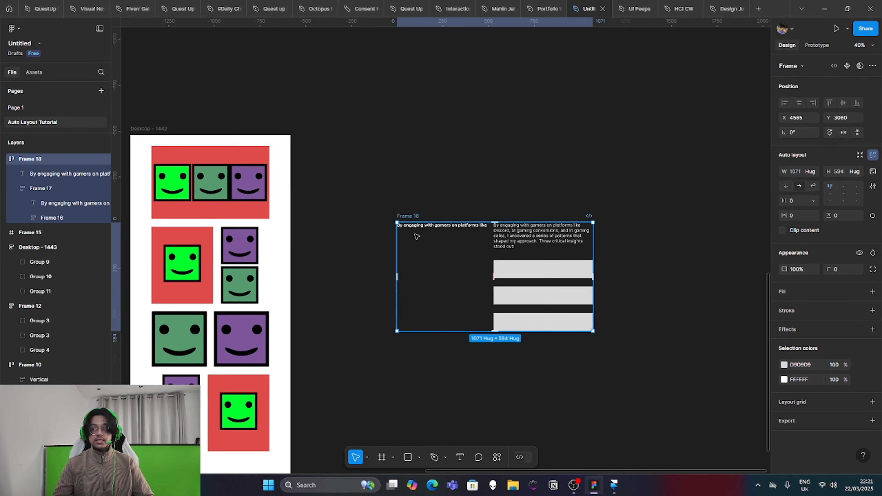